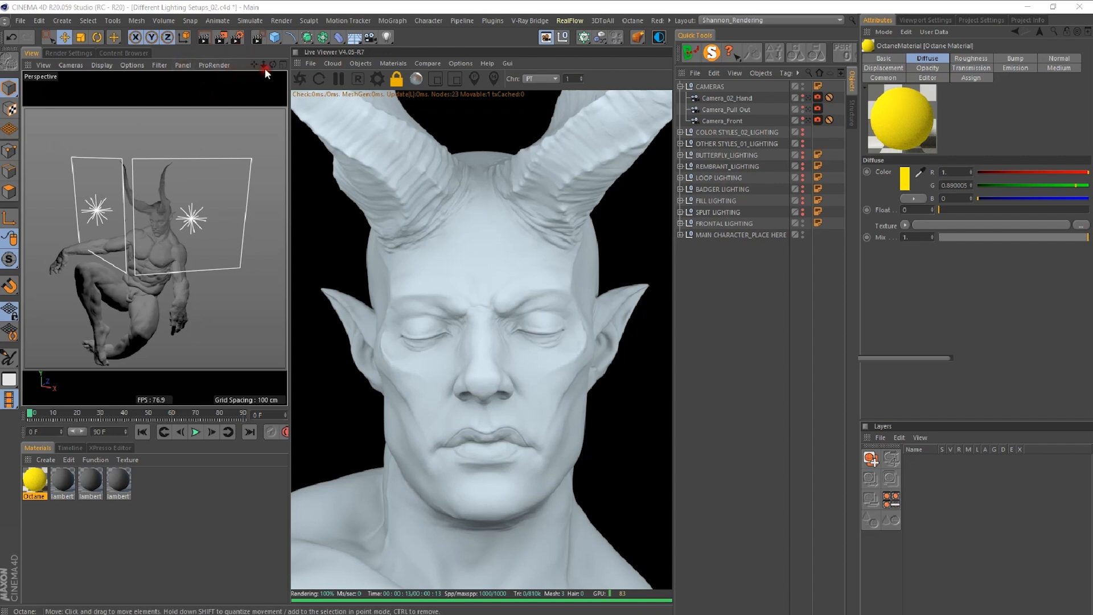
- Try several render scale factors in the Live Viewer, including 0.8, 0.7, 0.5 and 0.65
left_click_drag(274, 64, 327, 43)
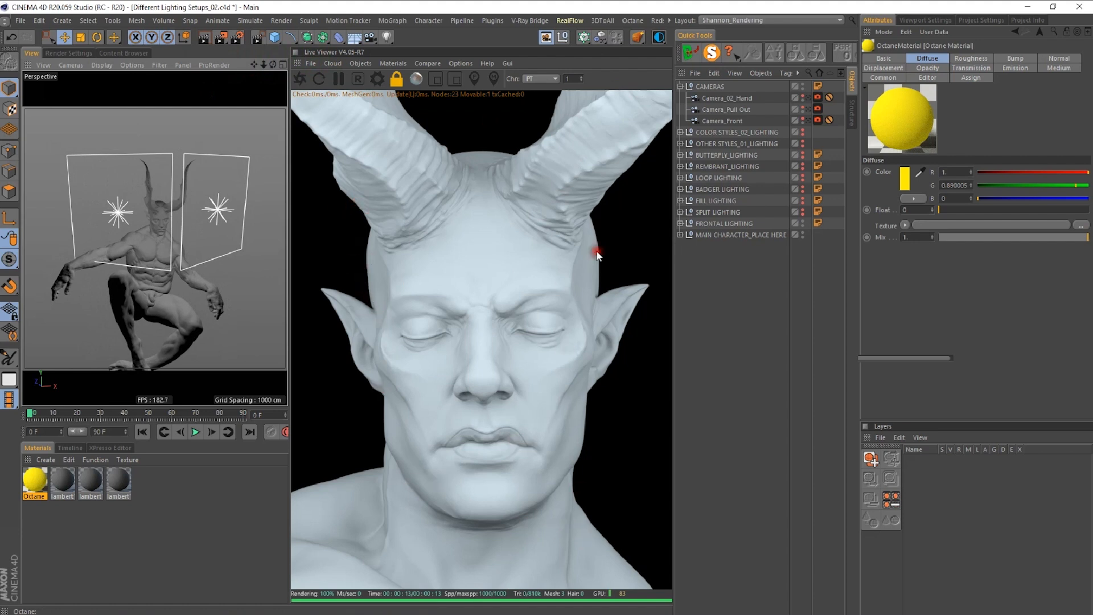
mouse_move(190, 204)
left_mouse_down("alt")
mouse_move(293, 210)
mouse_move(172, 213)
left_mouse_up("alt")
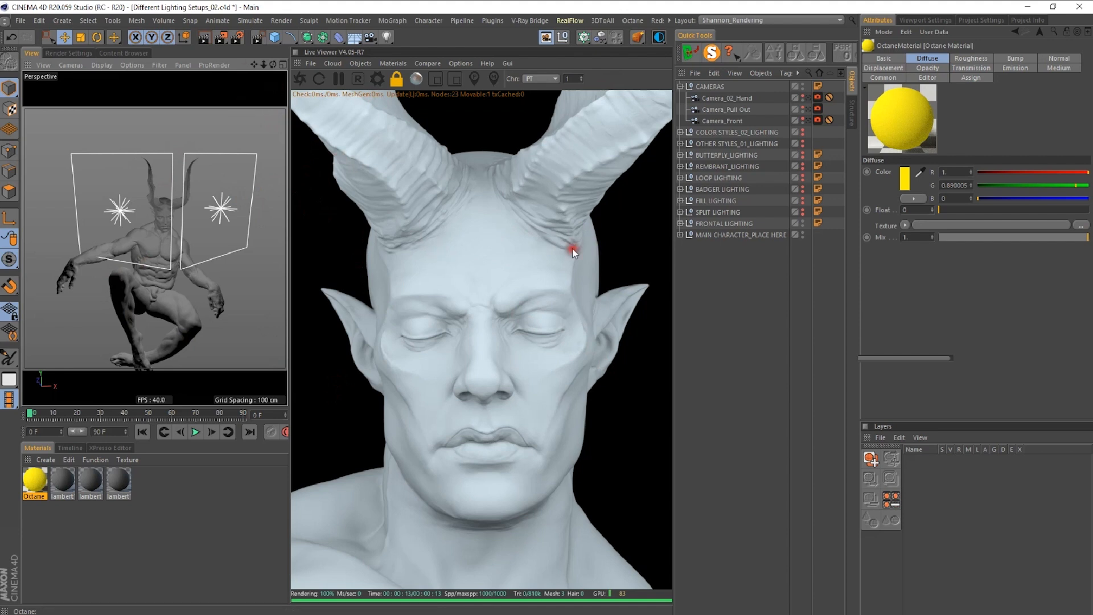
left_click(409, 291)
left_click(546, 76)
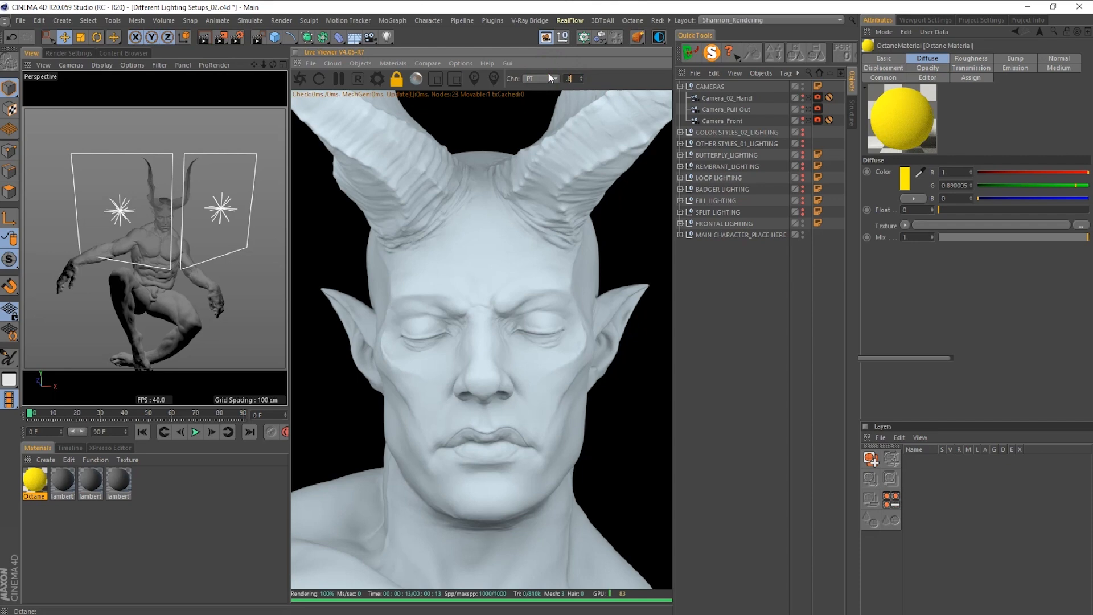
key("Return")
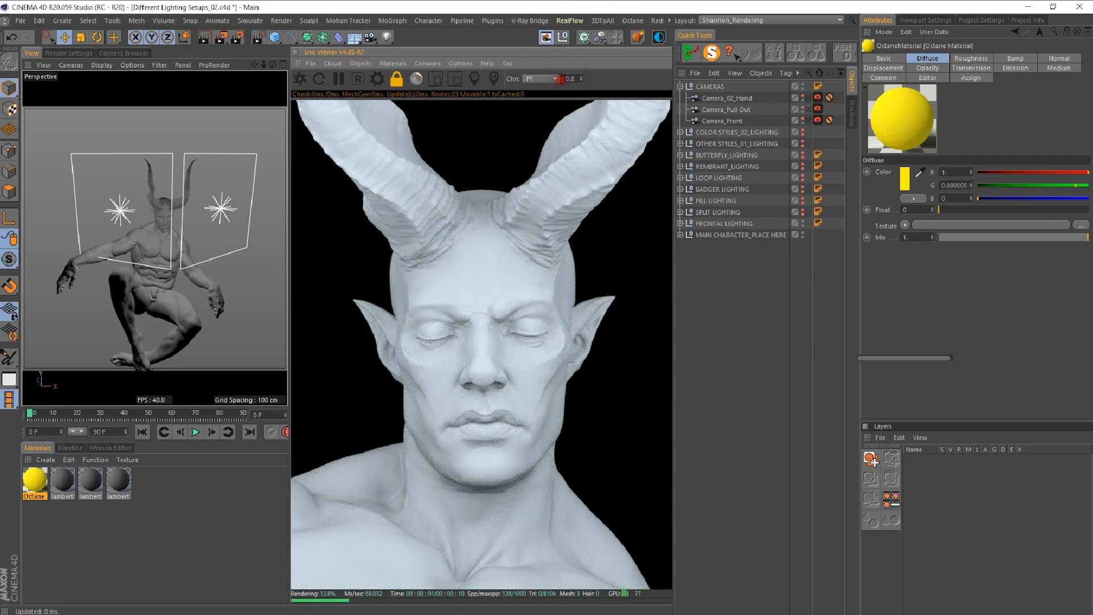
left_click(582, 81)
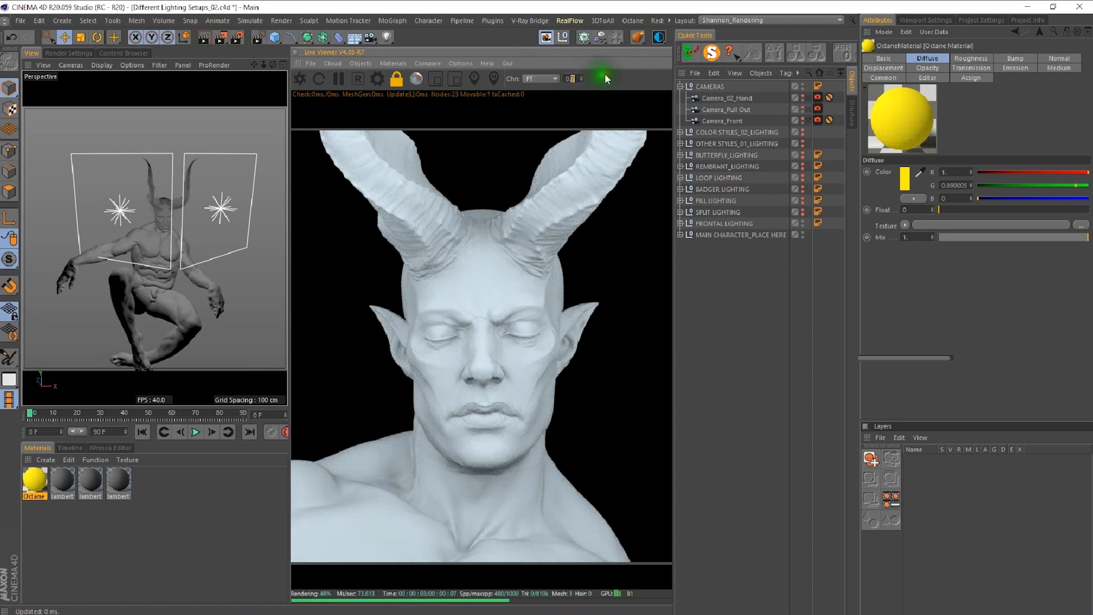
type("5")
key("Return")
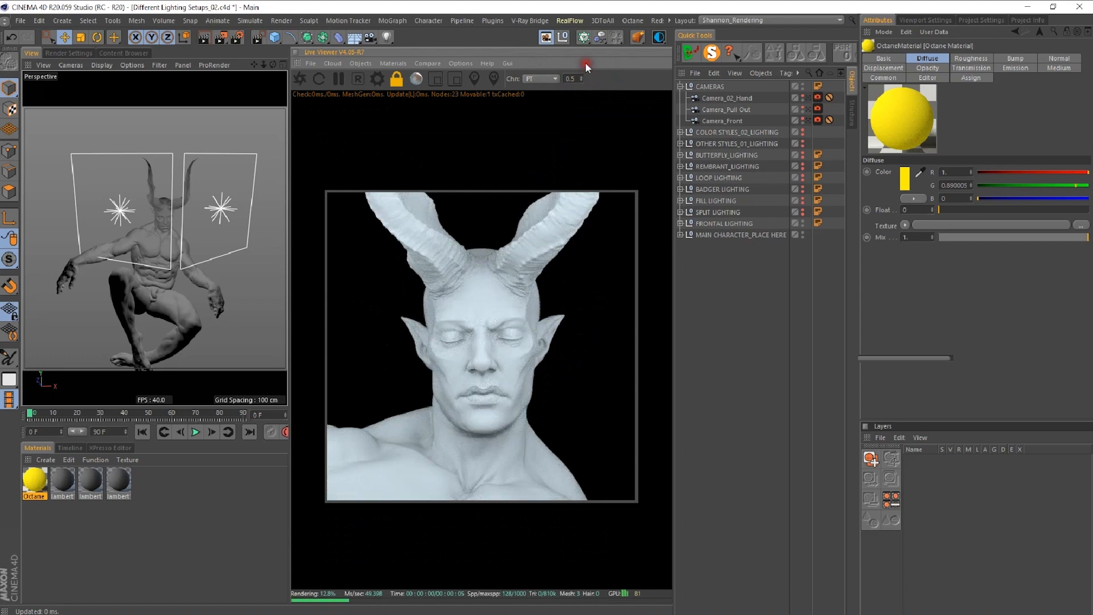
left_click_drag(570, 80, 577, 80)
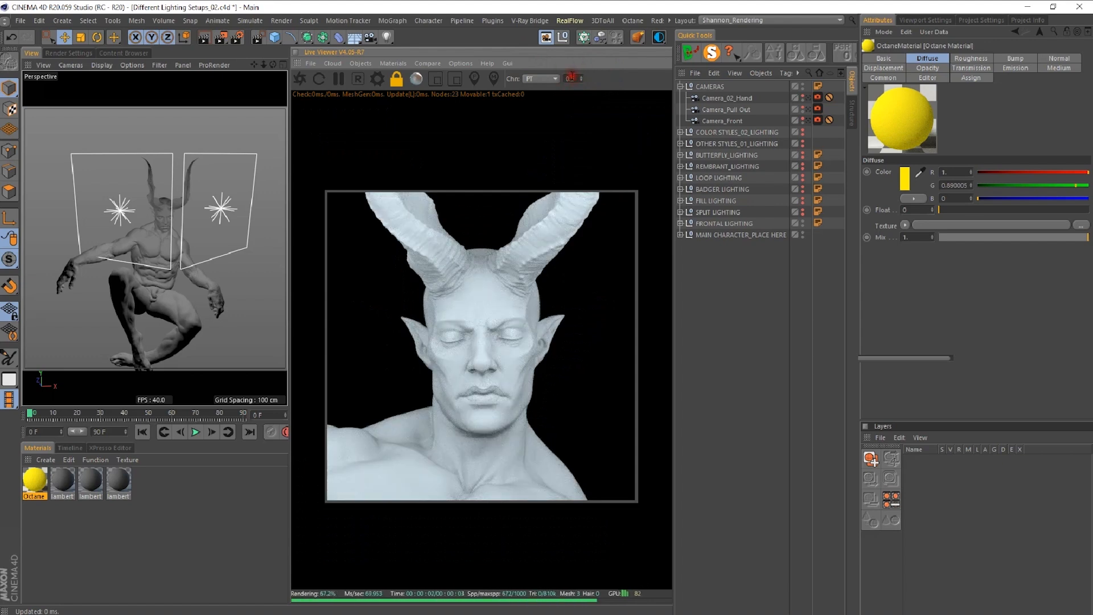
type("65")
key("Return")
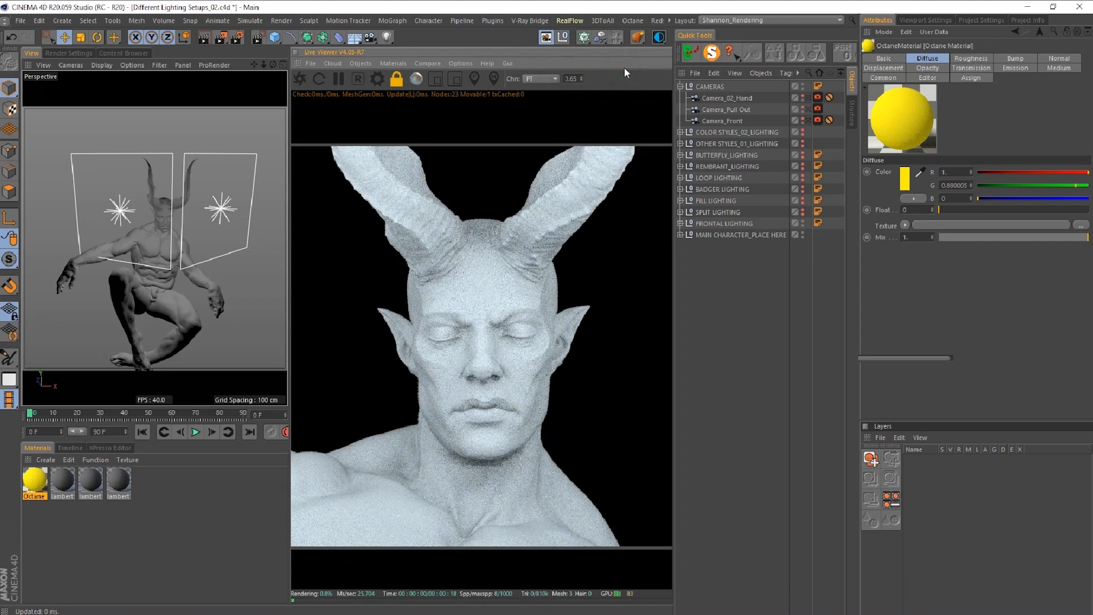
- Set the Live Viewer's render scale factor to 0.6
left_click_drag(571, 79, 603, 78)
type("6")
key("Return")
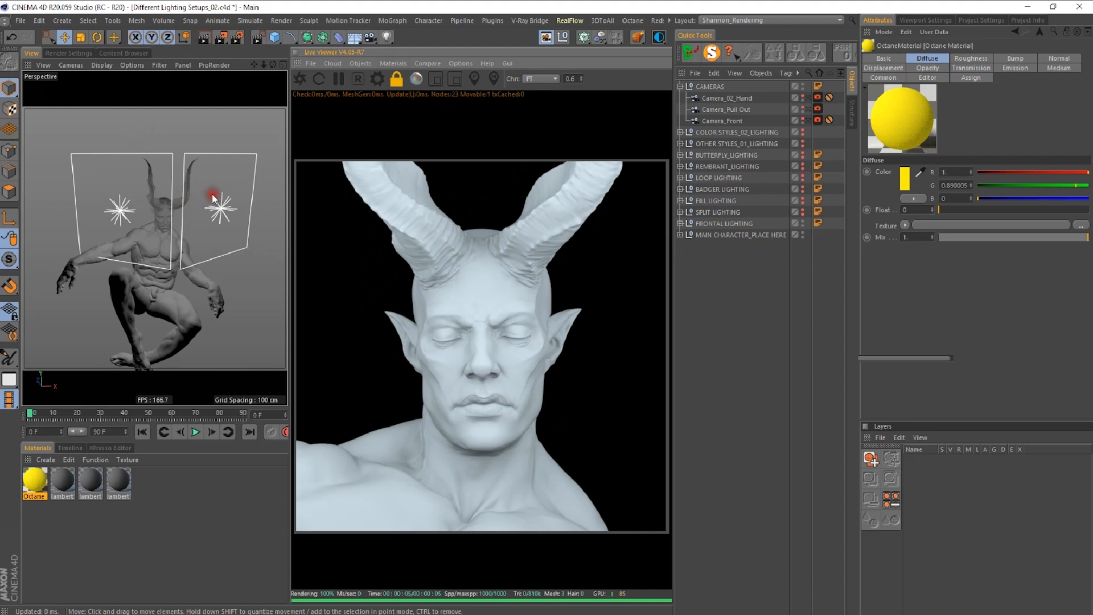
- Hide the FRONTAL LIGHTING group and show the SPLIT LIGHTING group, checking its light's placement beside the figure
left_click(803, 222)
left_click(801, 212)
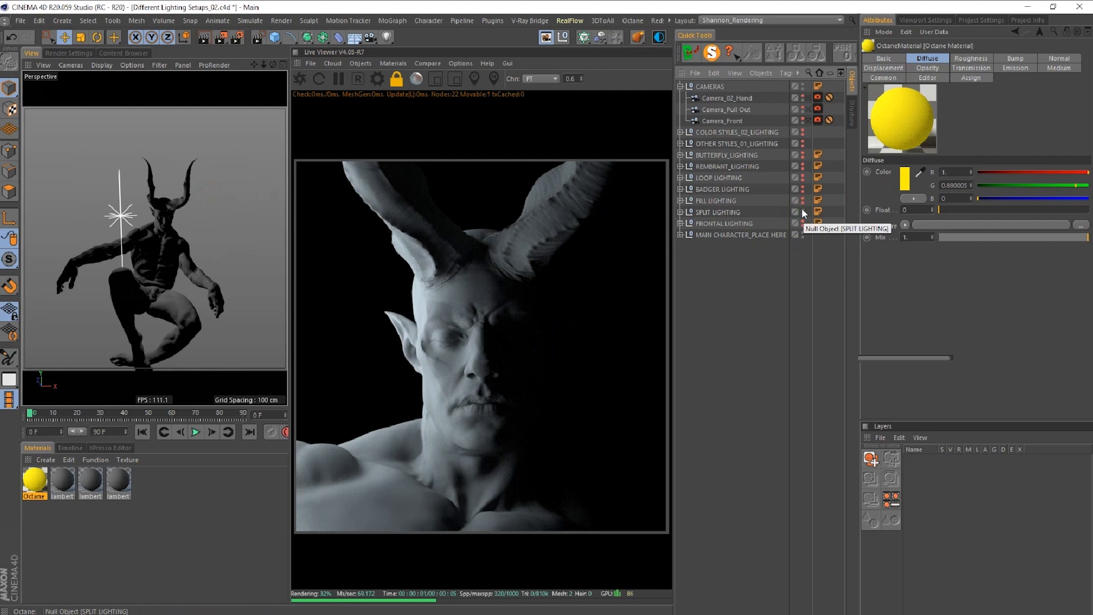
left_click_drag(674, 261, 680, 261)
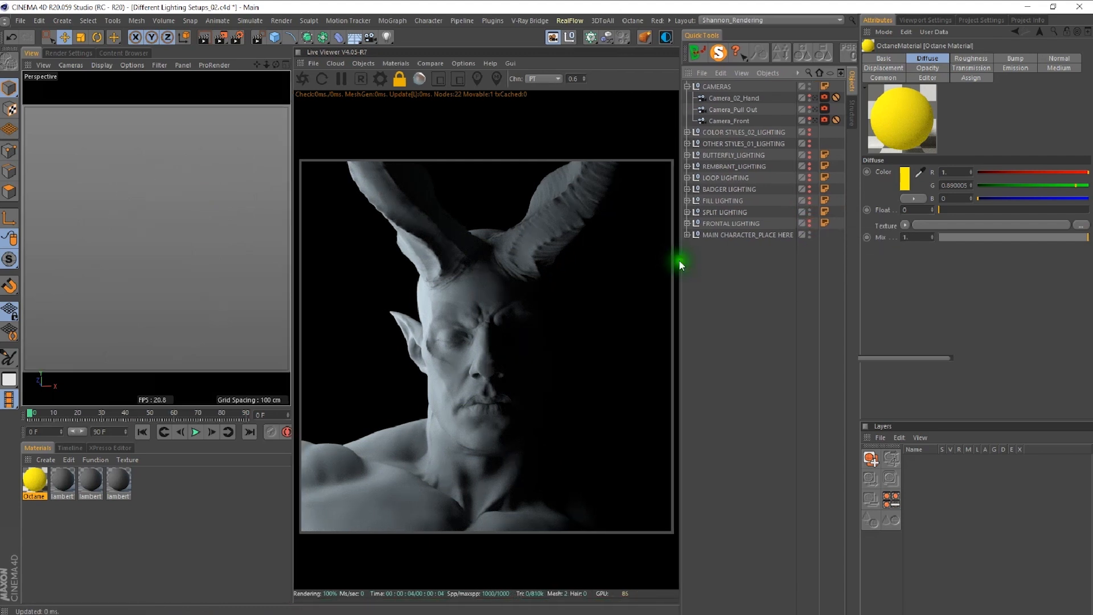
left_click_drag(275, 64, 251, 66)
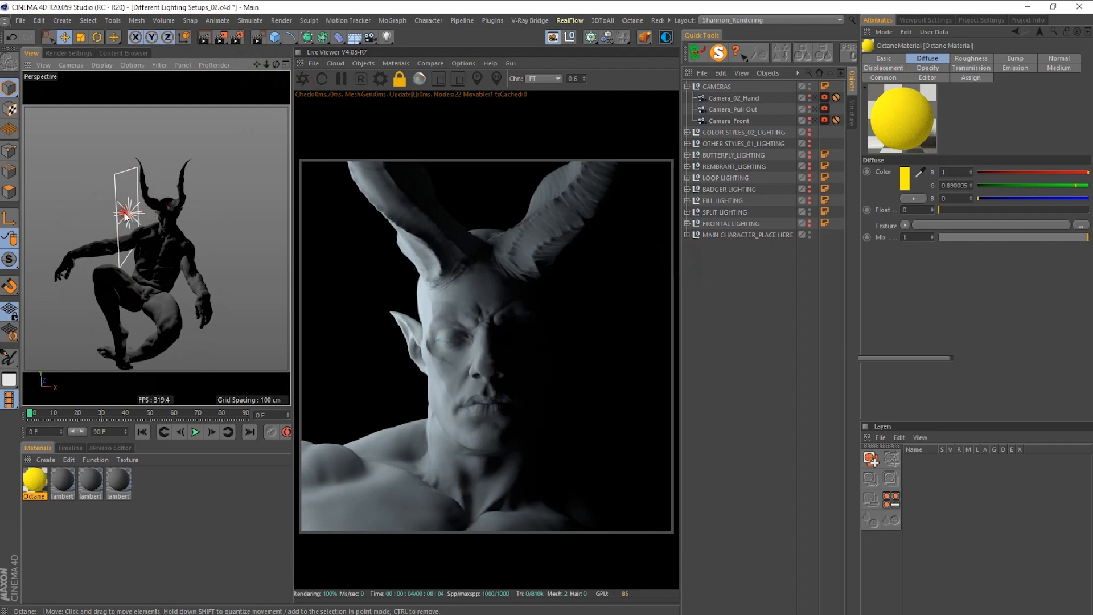
left_click_drag(275, 65, 406, 55)
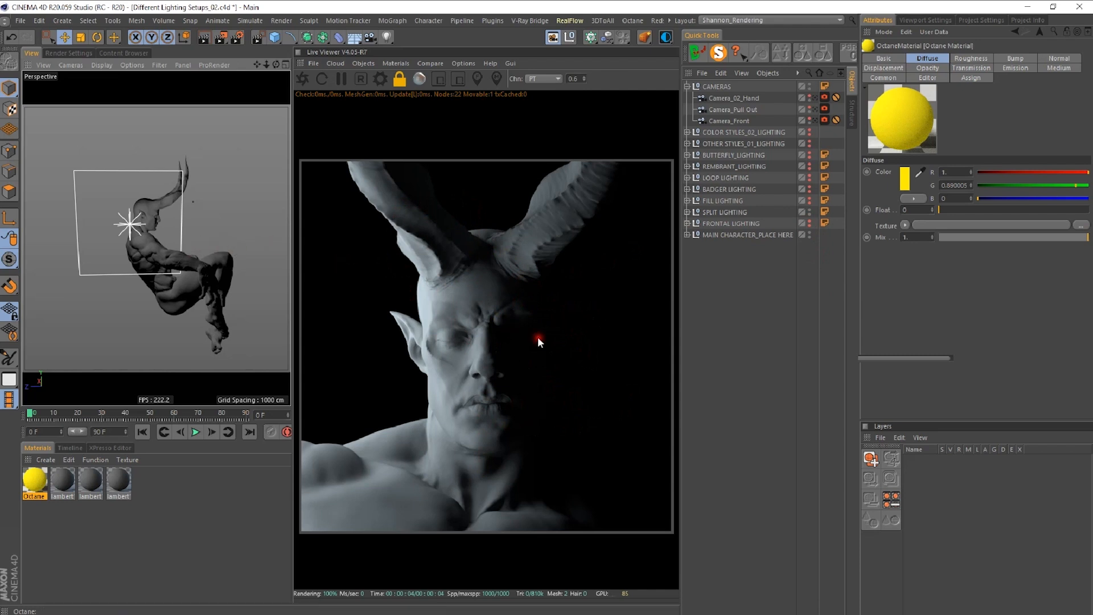
left_click_drag(275, 65, 291, 84)
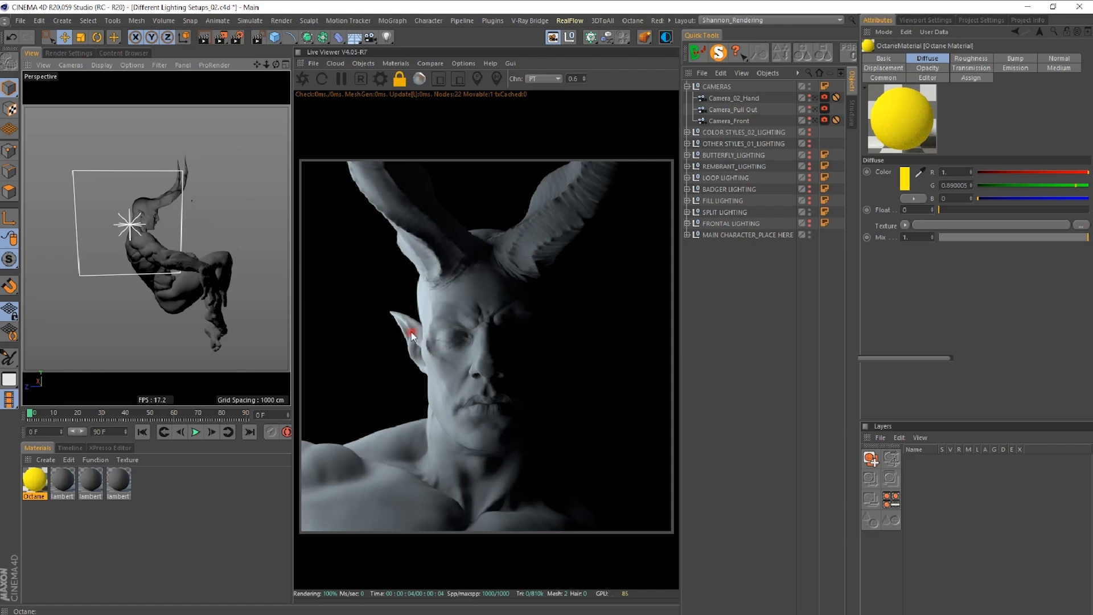
left_click_drag(274, 64, 228, 53)
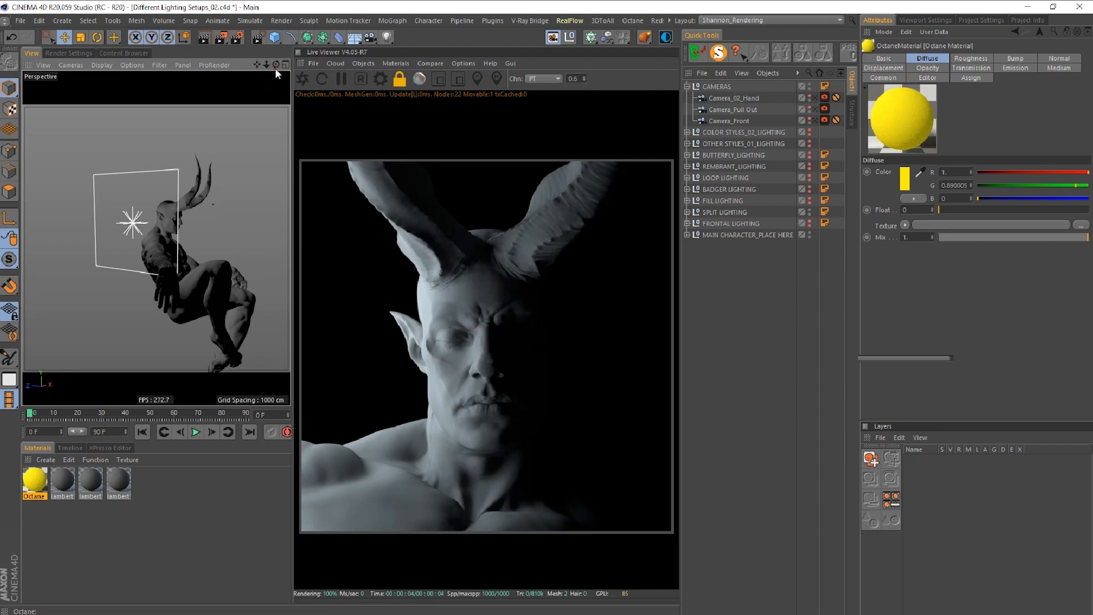
left_click_drag(274, 67, 307, 64)
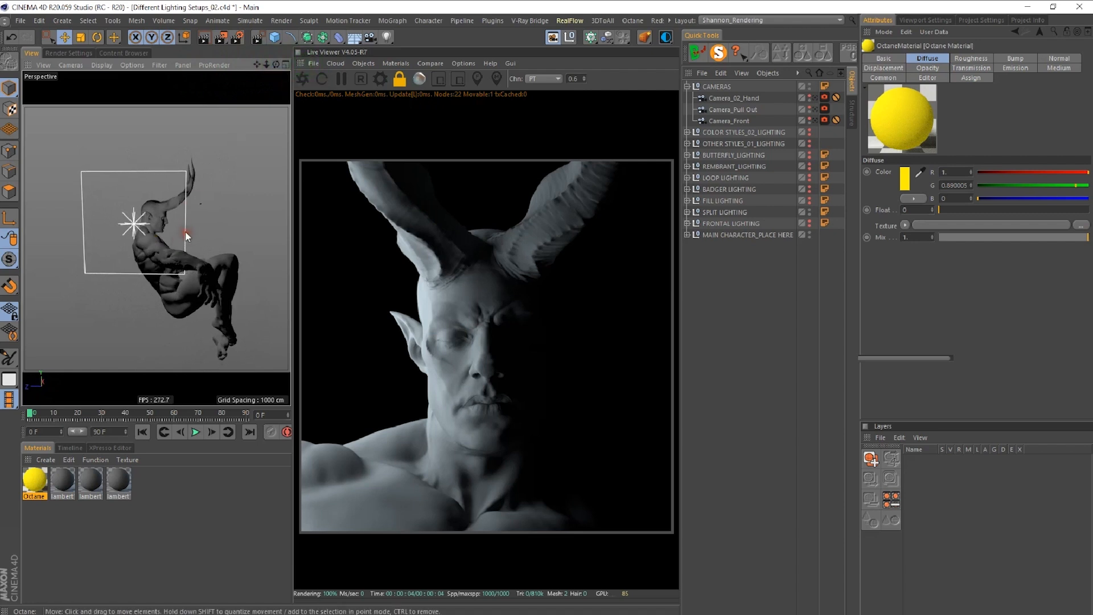
- Hide the SPLIT LIGHTING group, show the FILL LIGHTING group and expand it to list its lights
left_click(809, 214)
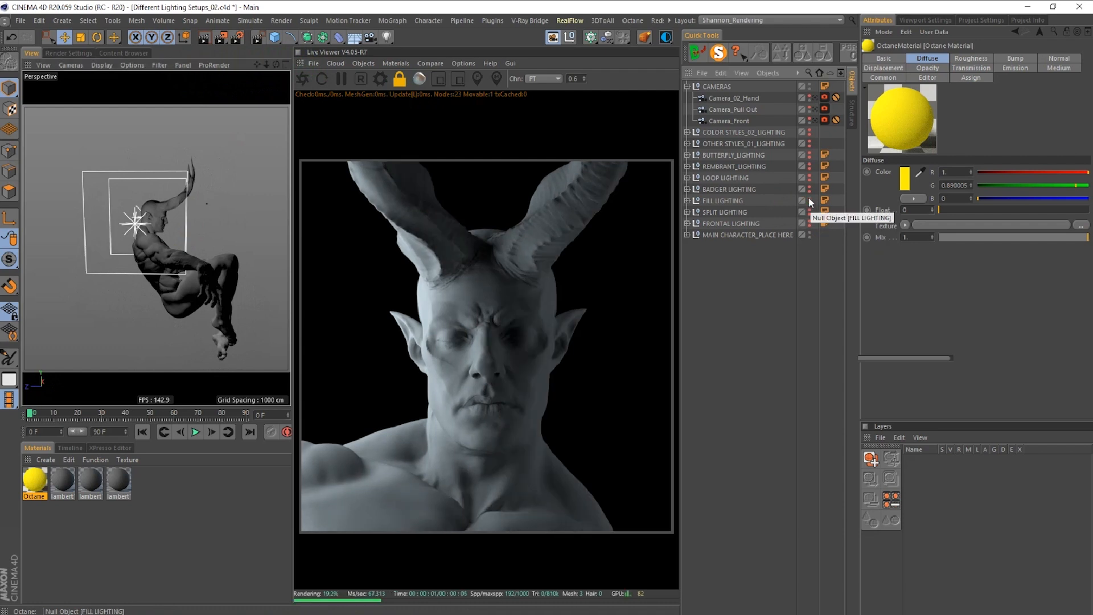
left_click(687, 201)
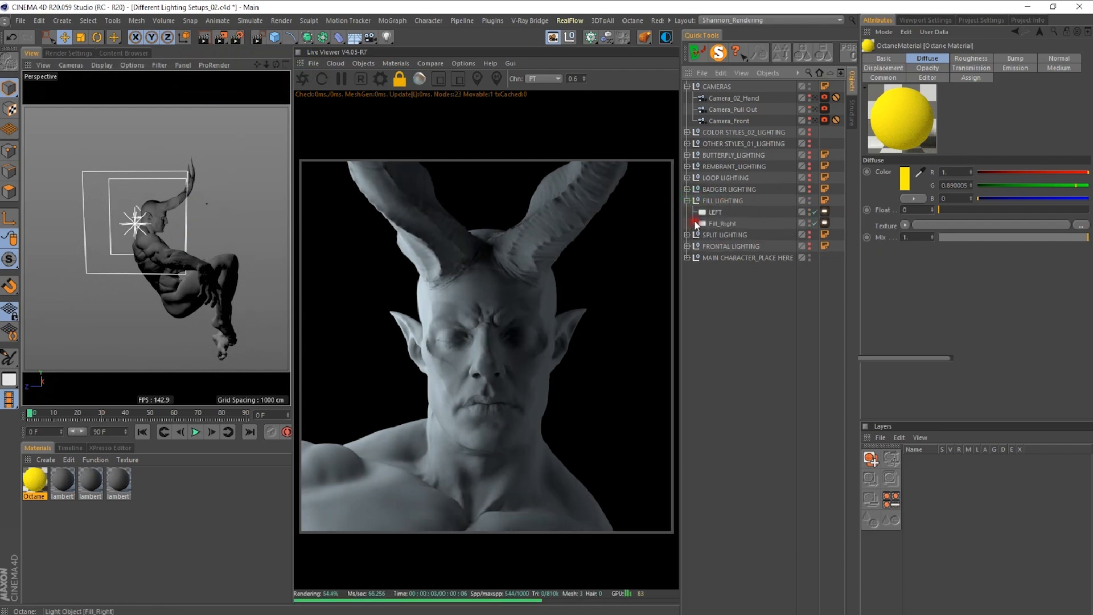
left_click_drag(278, 68, 170, 74)
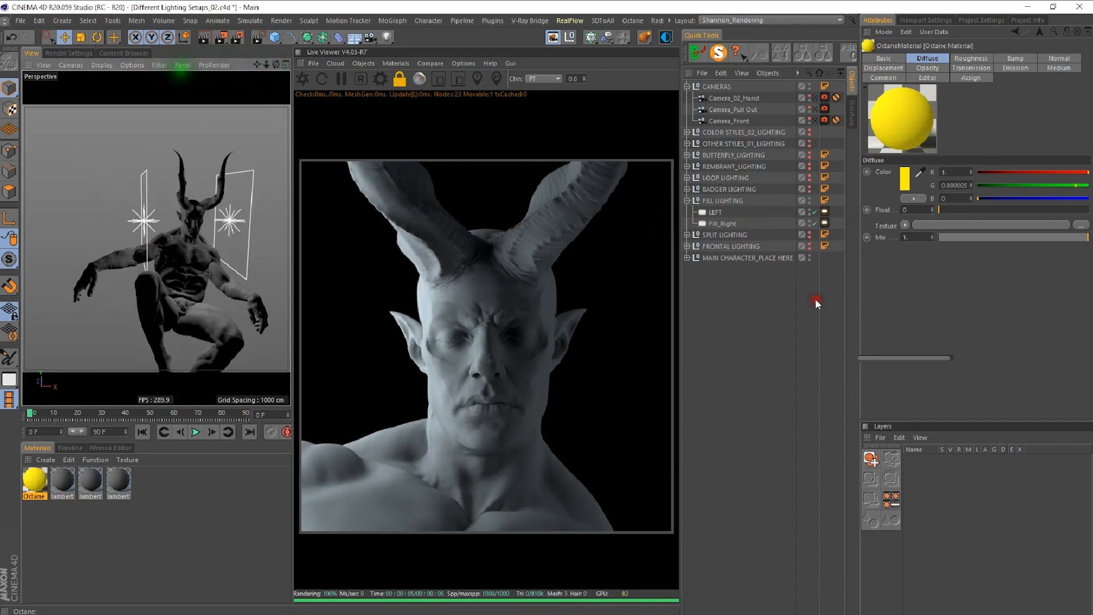
- Disable the Fill_Right light to compare the render without it, and enable it again
left_click(815, 224)
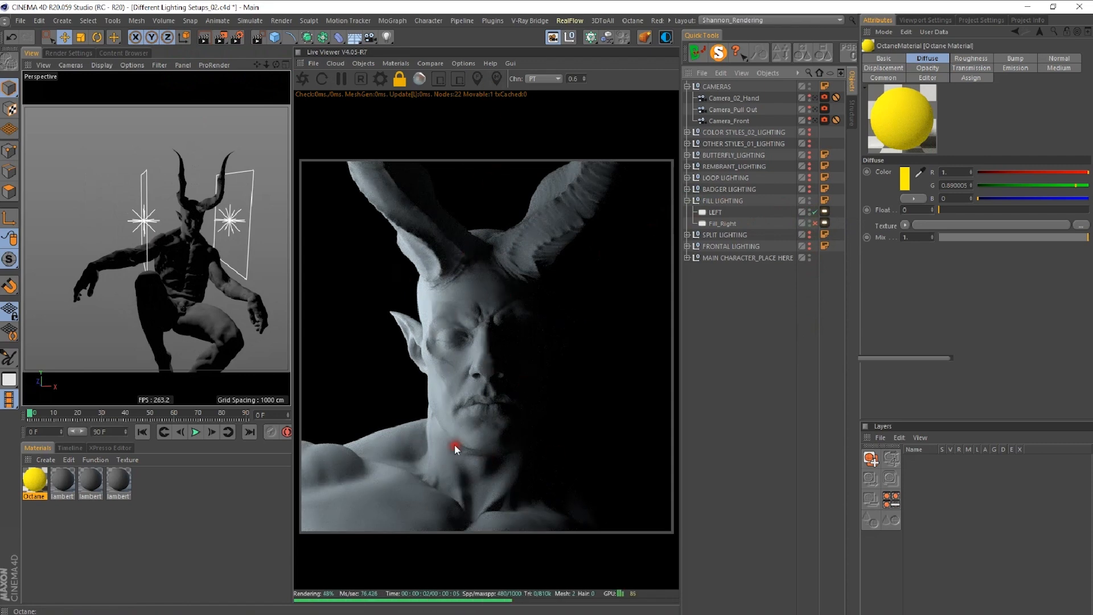
left_click_drag(276, 65, 331, 83)
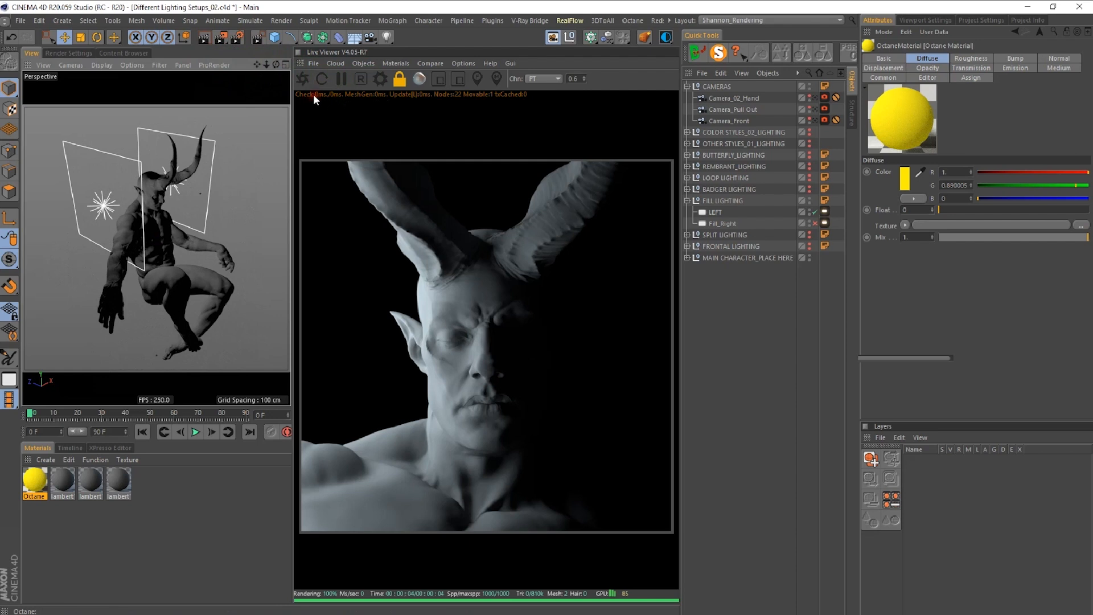
left_click_drag(278, 65, 240, 57)
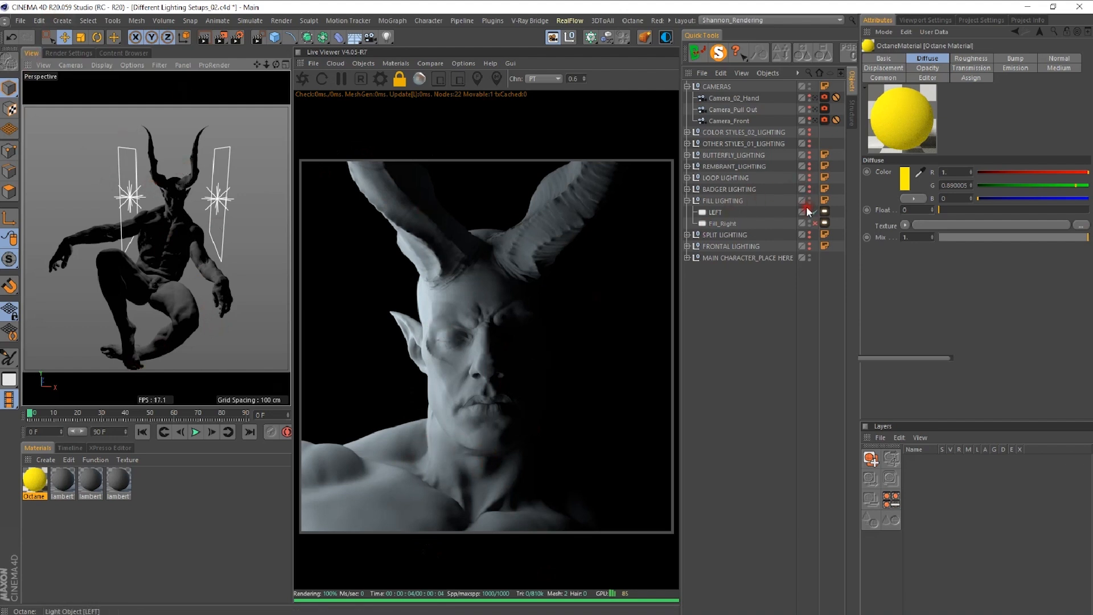
left_click(815, 222)
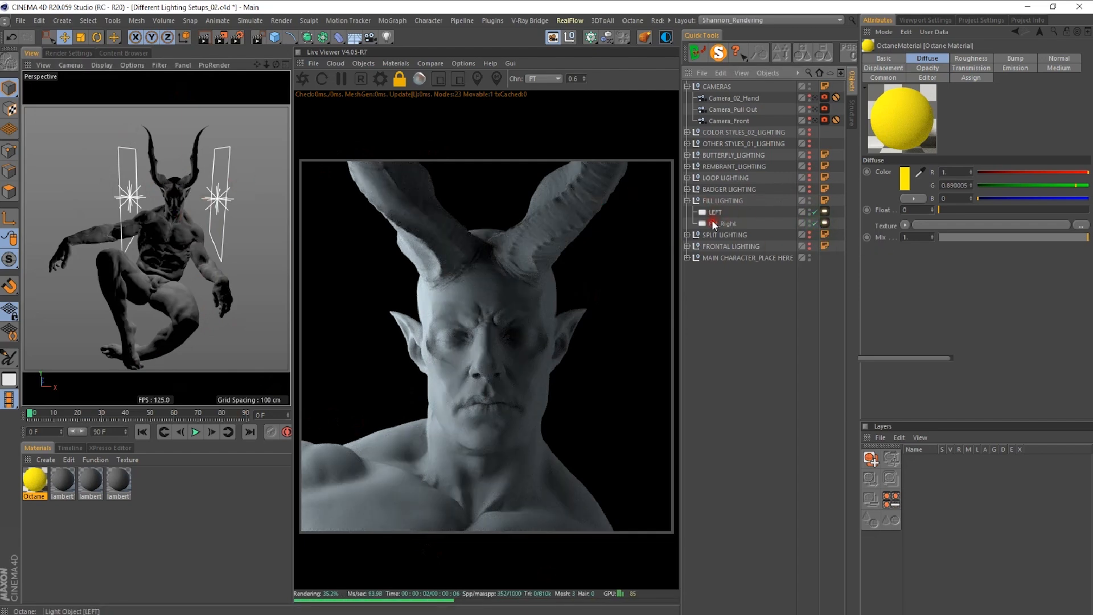
- Inspect the Octane light settings of the LEFT and Fill_Right lights to compare their power
left_click(714, 214)
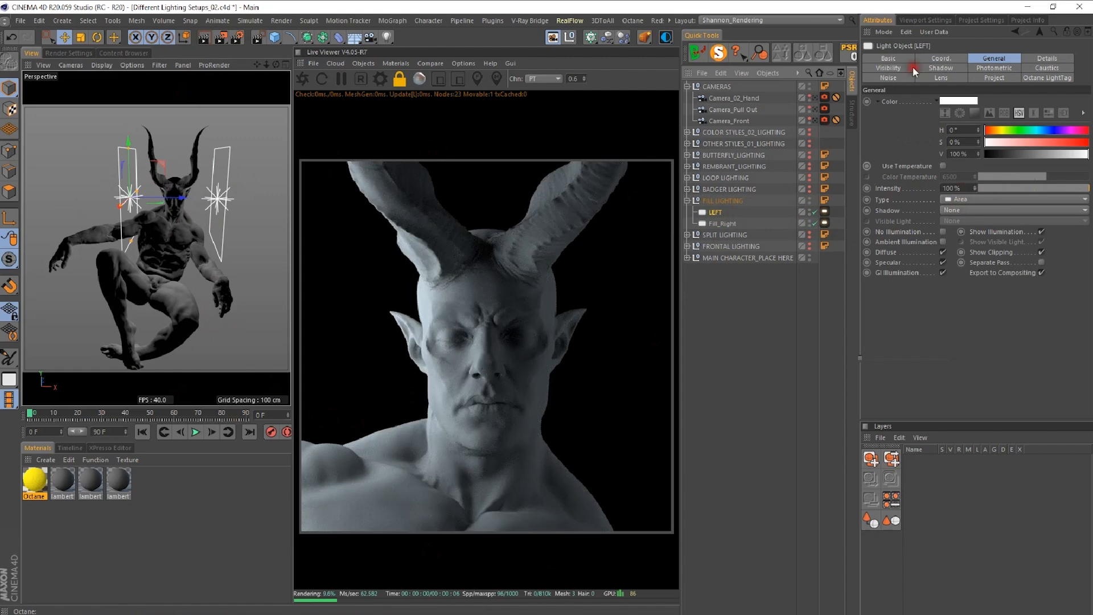
left_click(825, 211)
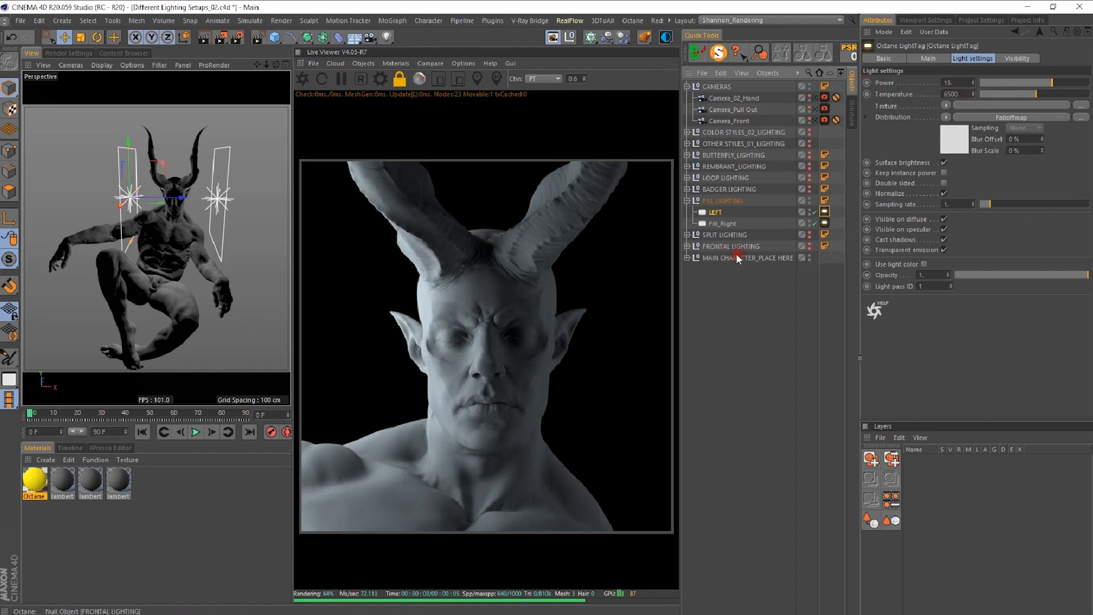
left_click(825, 223)
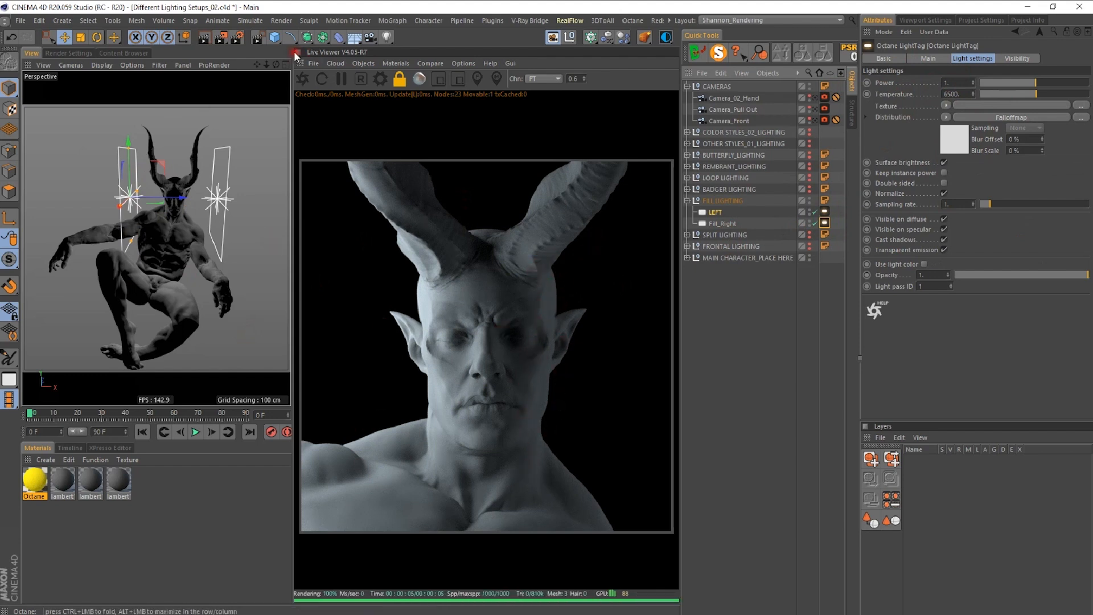
- Duplicate the Fill_Right light inside FILL LIGHTING and rotate the copy about its vertical axis to align it with the figure's back
left_click_drag(277, 65, 178, 68)
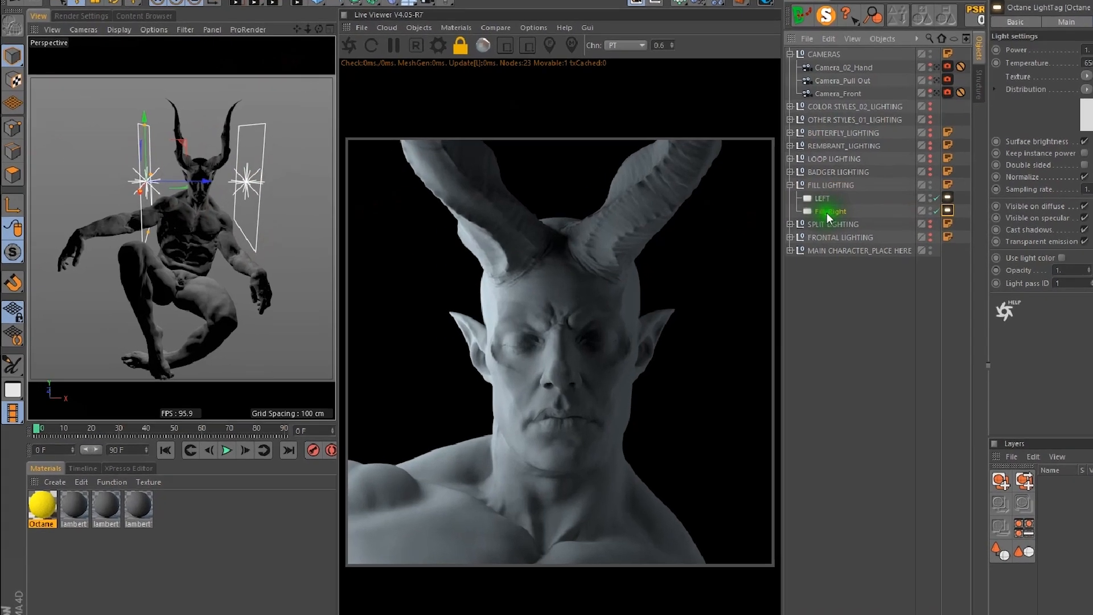
left_click(828, 212)
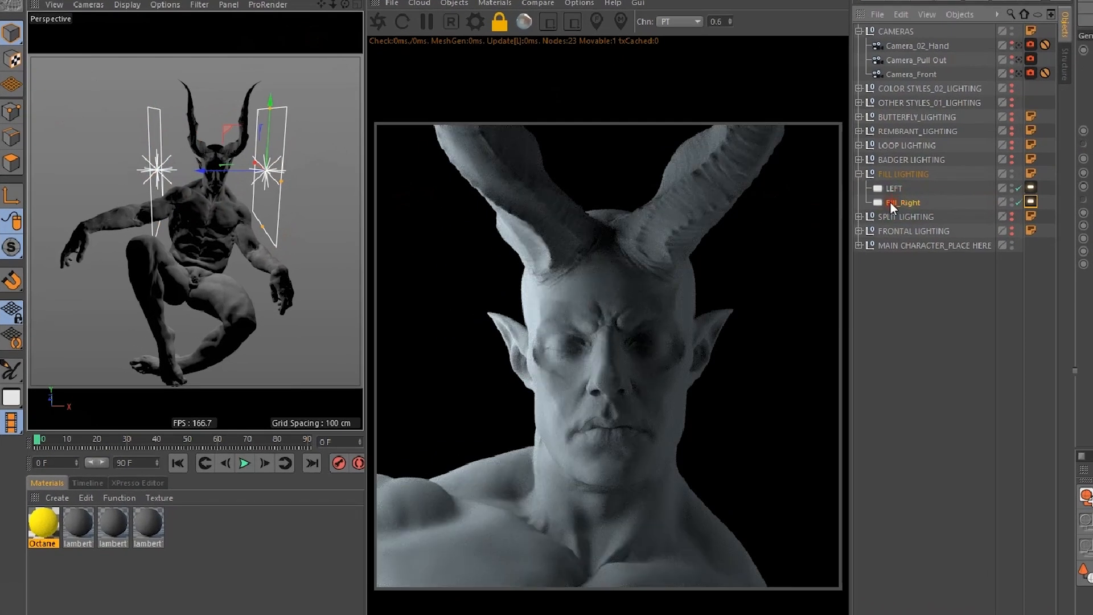
left_click_drag(891, 202, 895, 194)
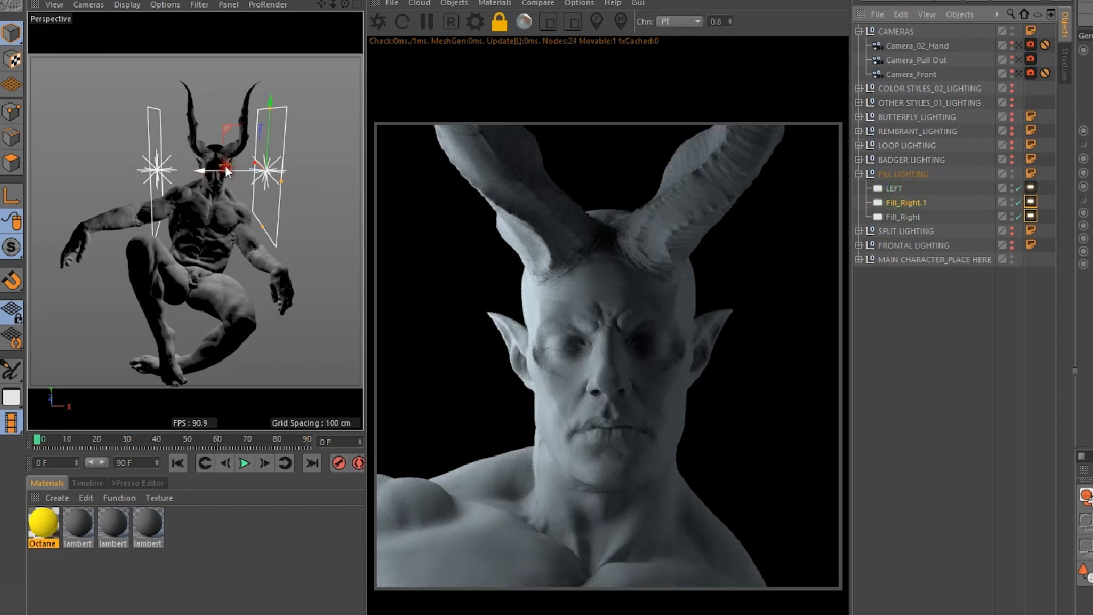
key("r")
left_click_drag(239, 176, 403, 179)
key("e")
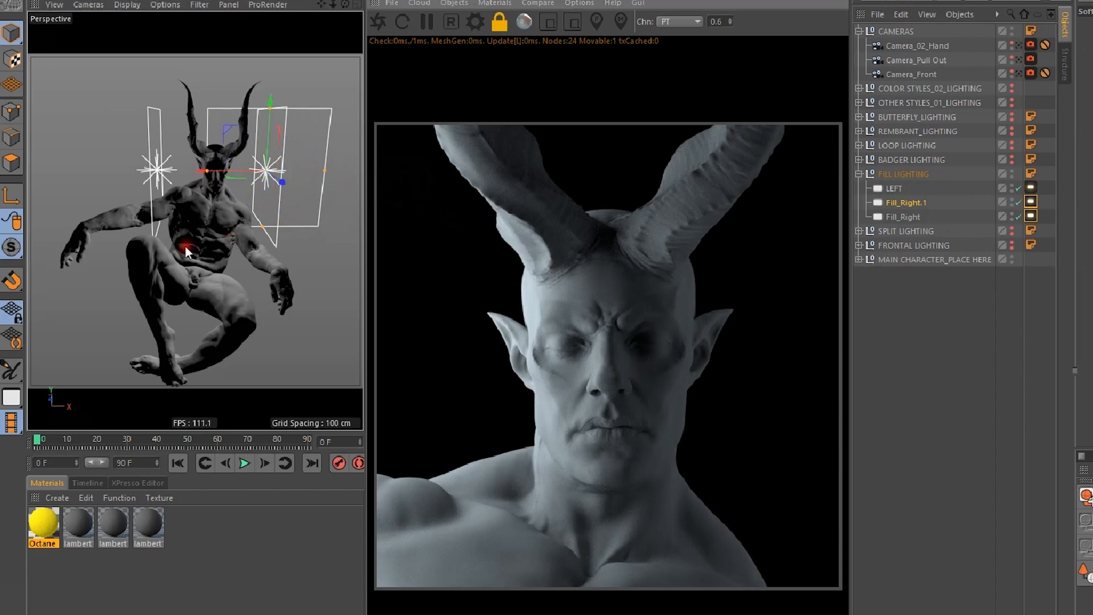
- Centre the duplicated light horizontally on the figure, raise it slightly and move it farther back behind the figure
left_click_drag(197, 172, 146, 174)
left_click_drag(223, 182, 221, 166)
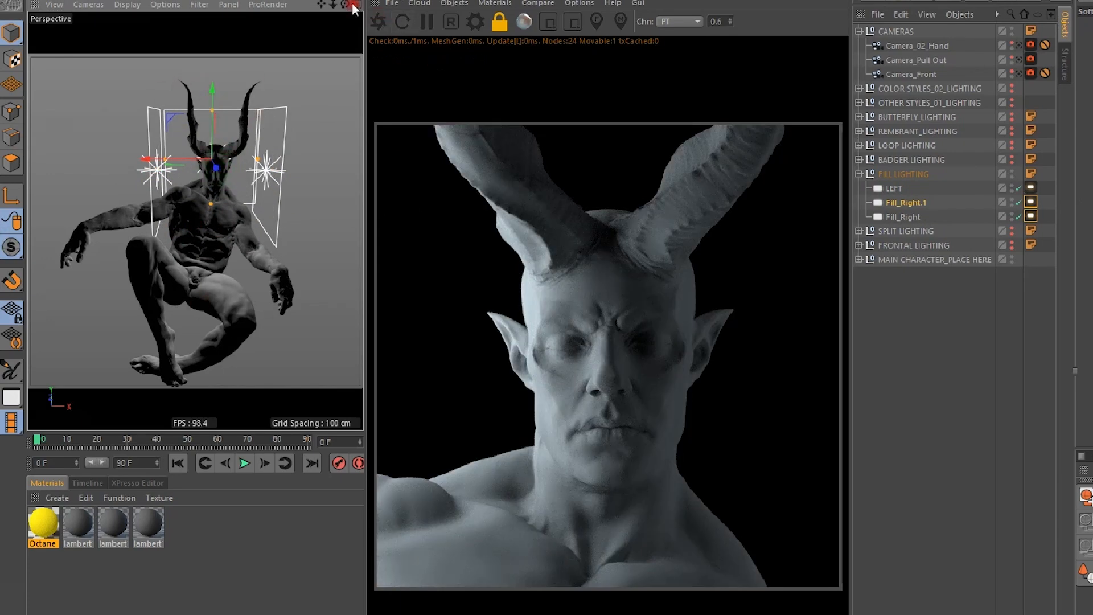
left_click_drag(262, 243, 387, 240, "alt")
middle_click_drag(121, 230, 259, 250, "alt")
left_click_drag(260, 250, 312, 243, "alt")
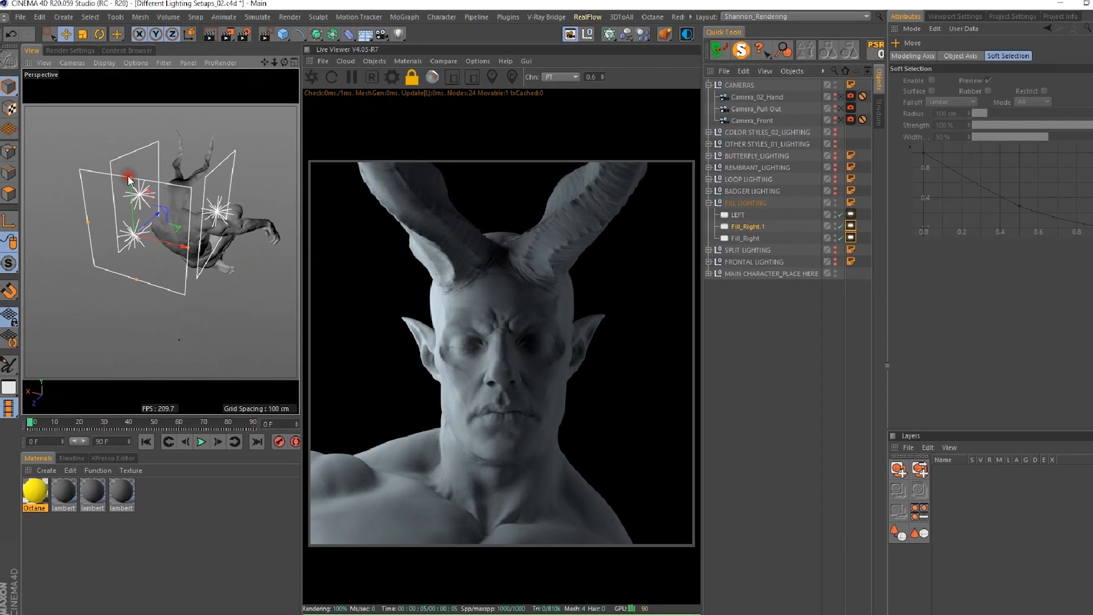
left_click_drag(129, 177, 132, 104)
left_click_drag(169, 196, 99, 187, "alt")
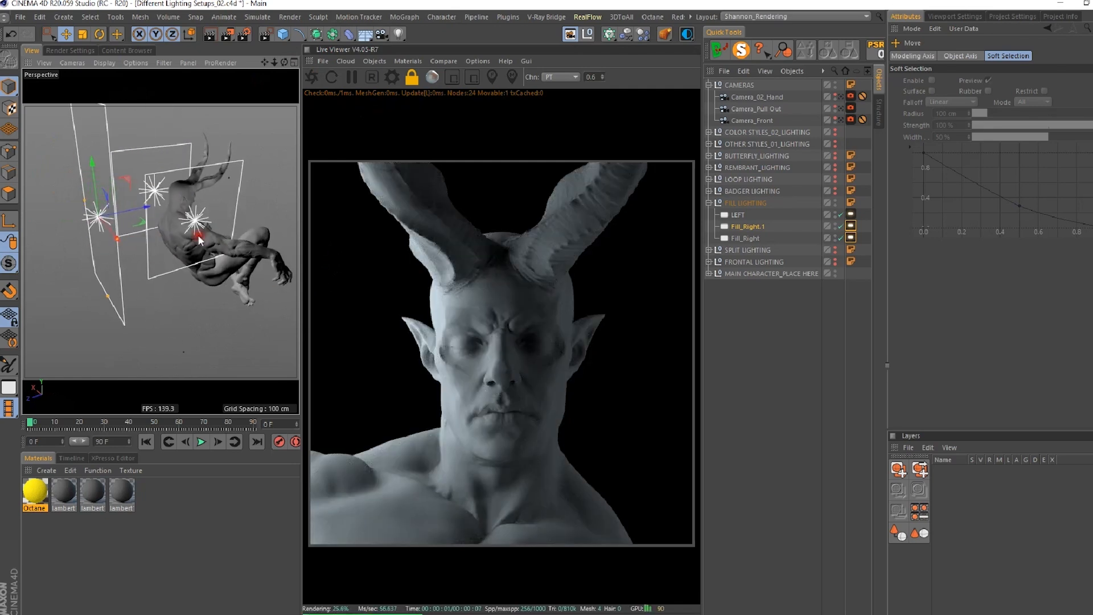
- Raise the duplicated light's power in its Octane light tag to about 102
left_click(836, 228)
left_click(851, 239)
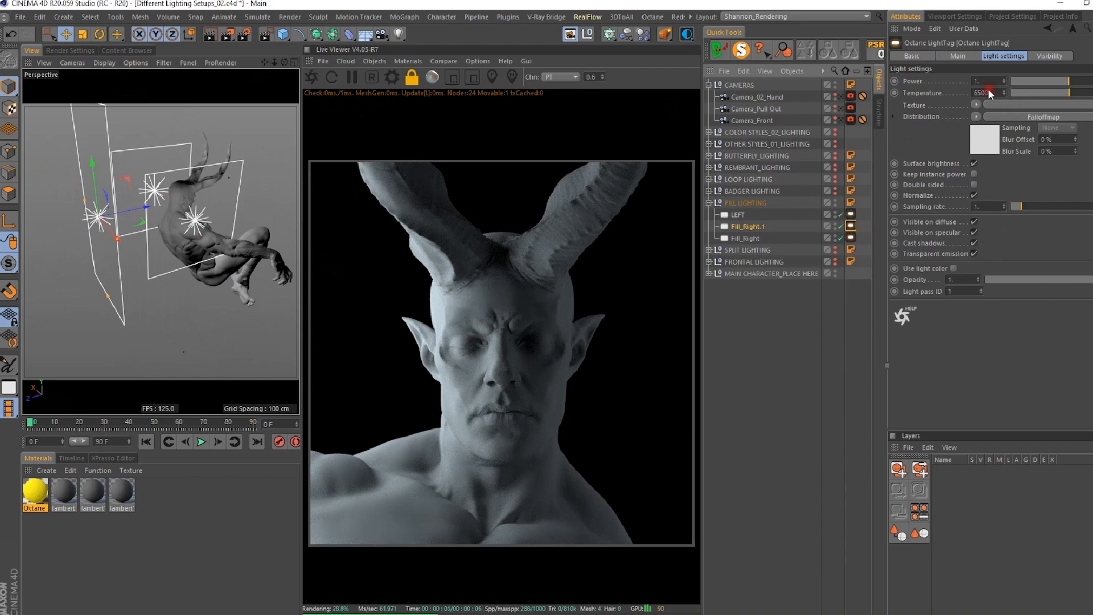
left_click_drag(1070, 84, 1092, 83)
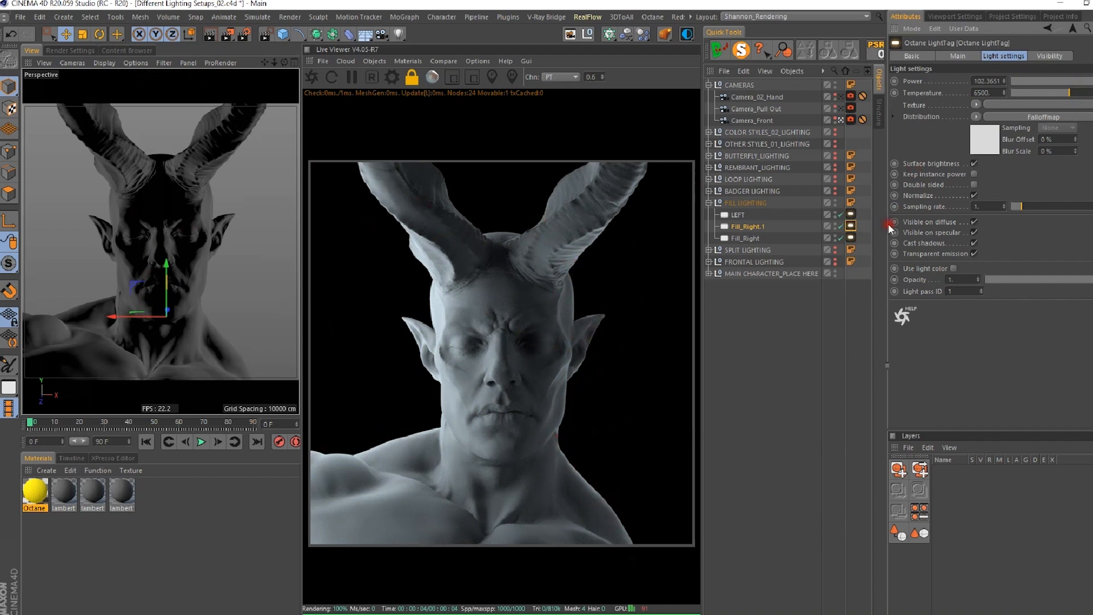
- Switch the Fill_Right.1 and Fill_Right lights off and back on to compare their effect in the render
left_click(839, 226)
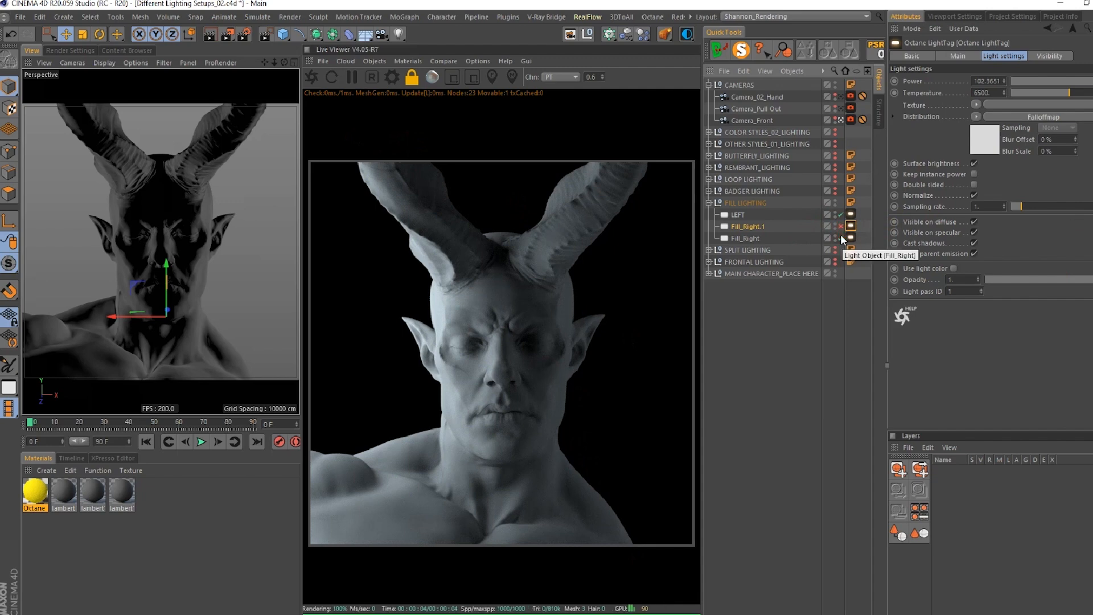
left_click(840, 235)
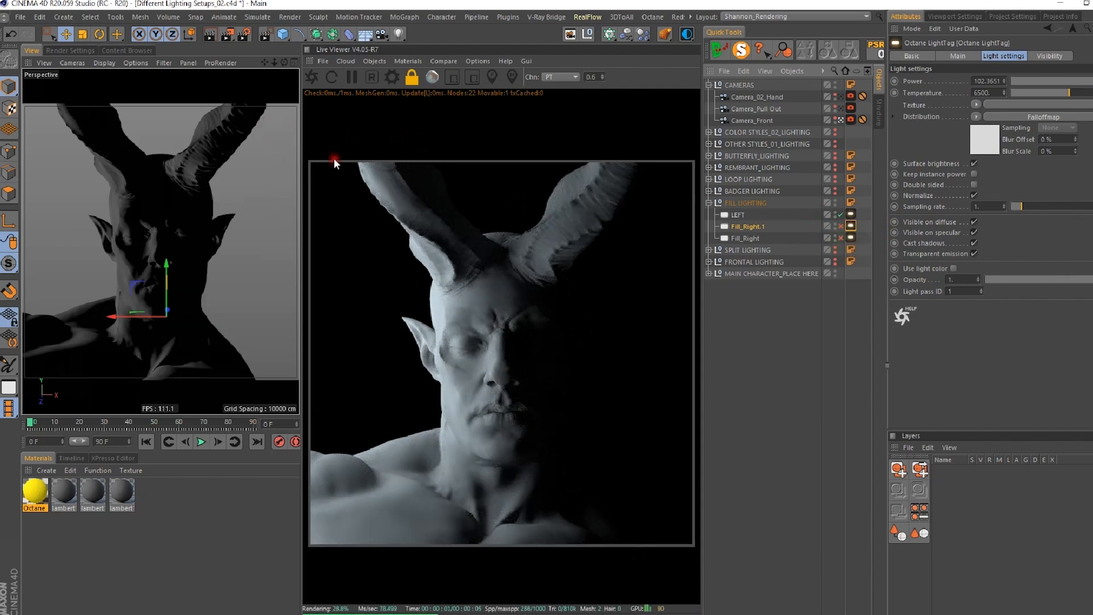
left_click(840, 226)
left_click(839, 227)
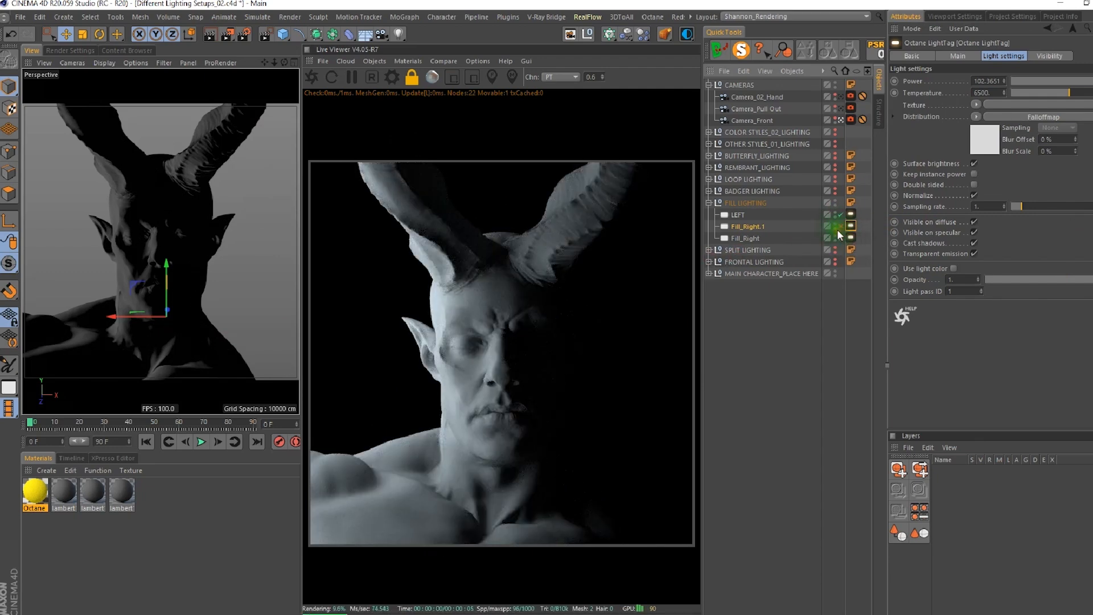
left_click(840, 238)
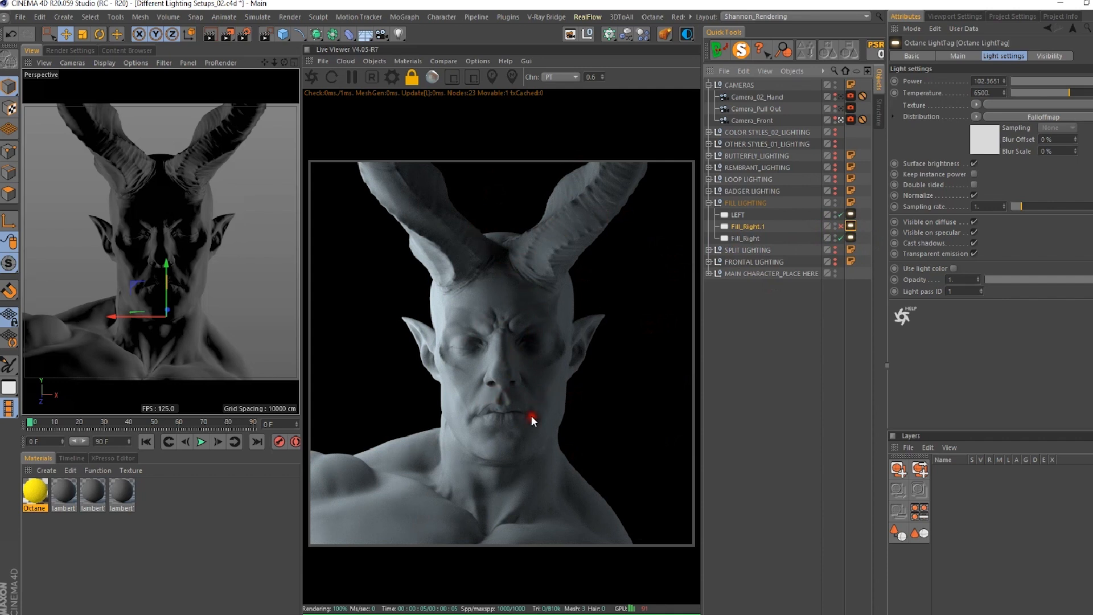
left_click(841, 226)
- Rename the duplicated Fill_Right.1 light as BG Light
left_click(746, 229)
double_click(745, 228)
type("BG")
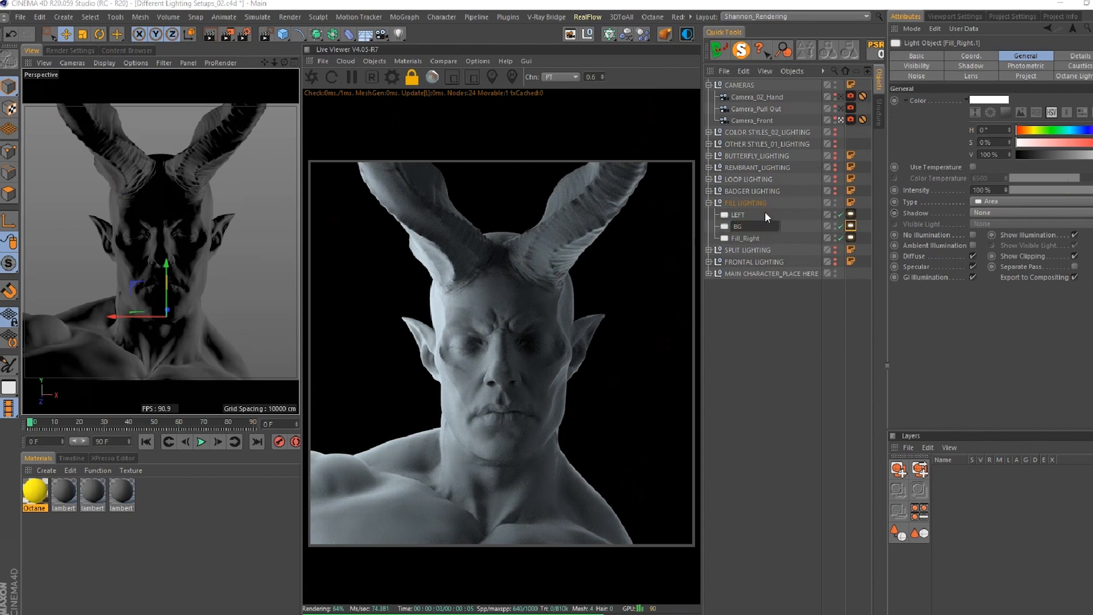
type(" Light")
key("Return")
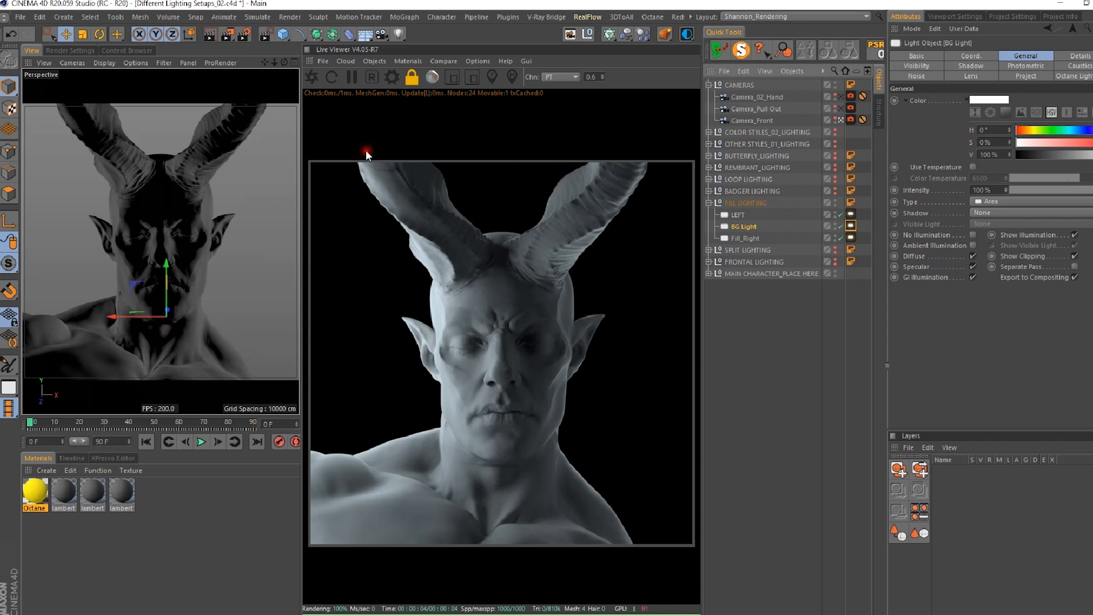
- Leave the Camera_Front view and add a plane object to the scene
left_click(840, 119)
left_click_drag(217, 237, 129, 221, "alt")
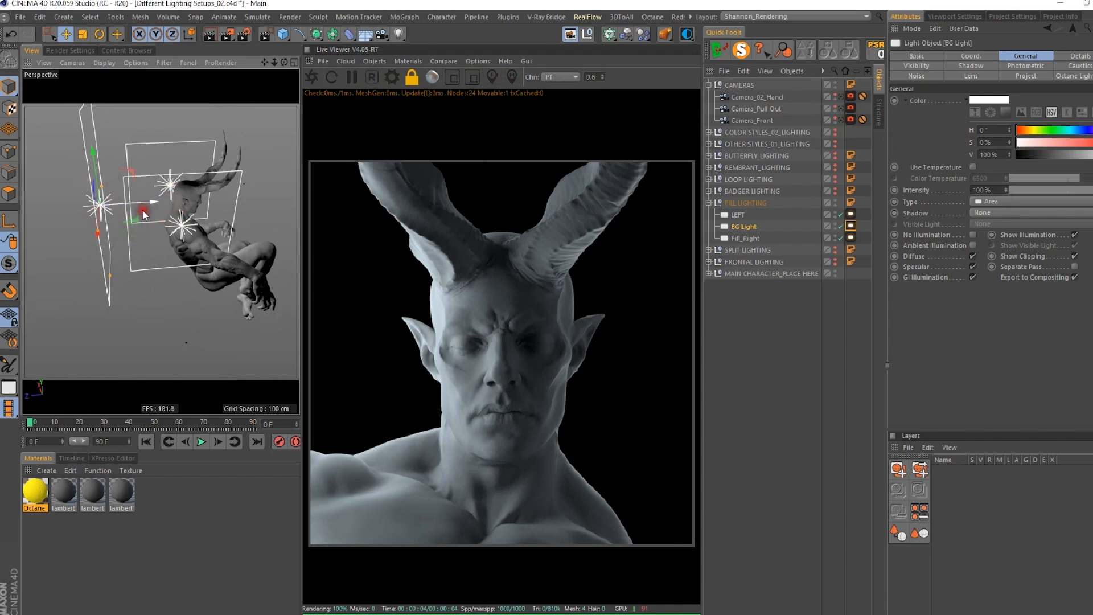
right_click_drag(192, 225, 155, 244, "alt")
left_click_drag(155, 245, 195, 224, "alt")
middle_click_drag(195, 224, 191, 246, "alt")
left_click_drag(191, 246, 166, 245, "alt")
left_click(281, 34)
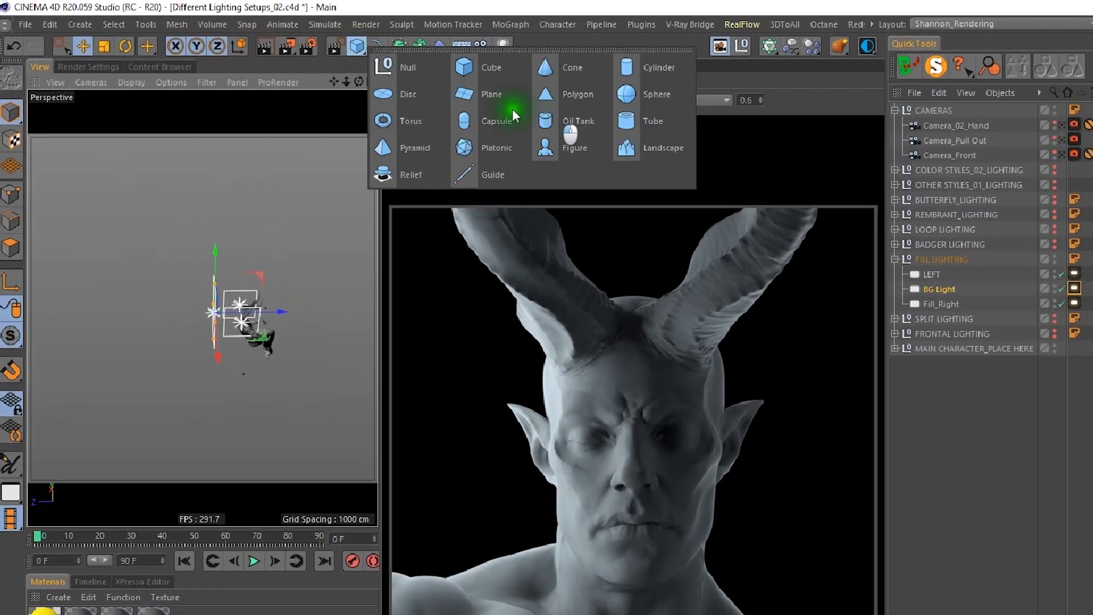
left_click(385, 77)
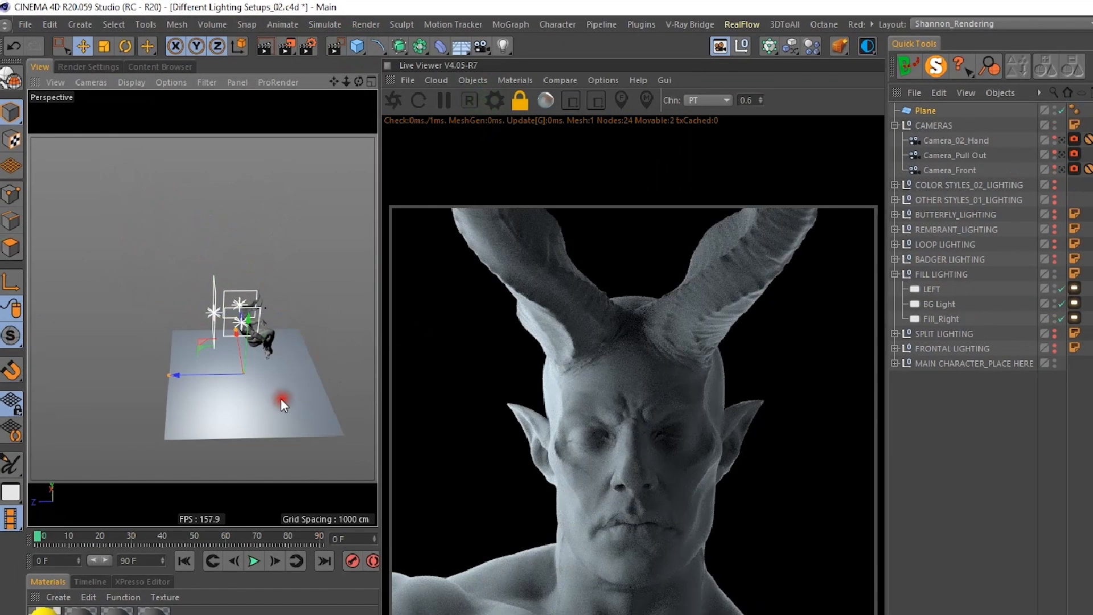
- Stand the plane upright behind the figure and lights as a backdrop and enlarge it
key("r")
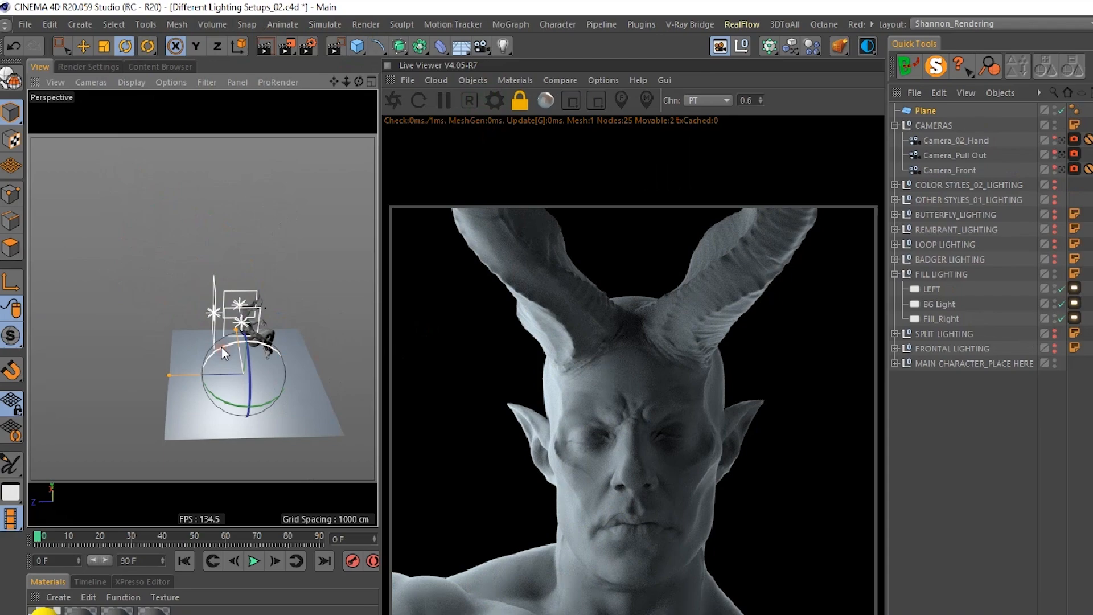
left_click_drag(222, 349, 225, 378)
key("e")
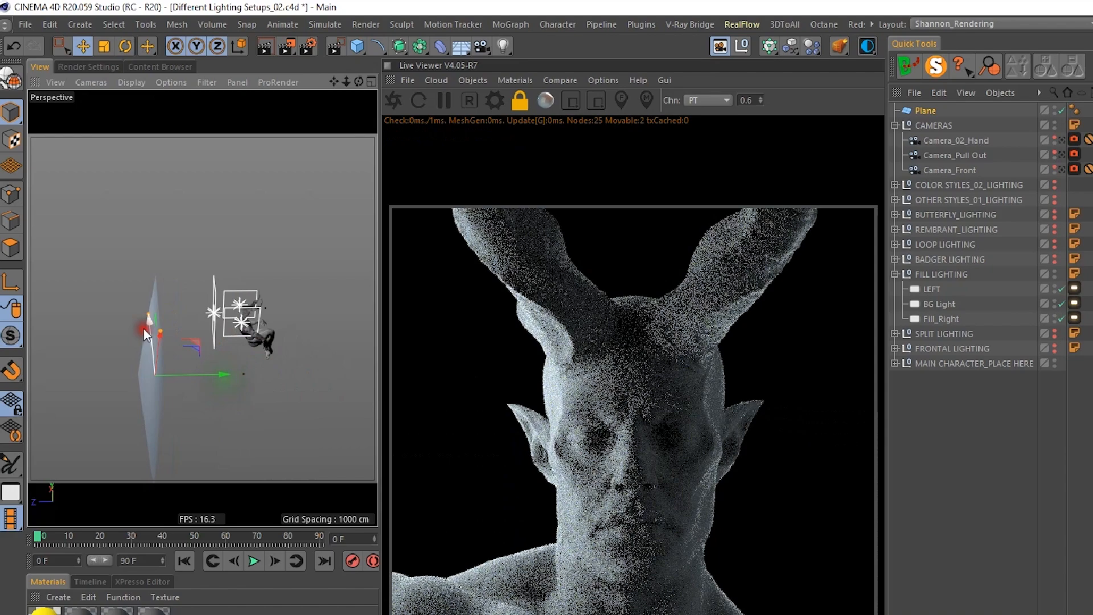
left_click_drag(148, 316, 143, 238)
mouse_move(162, 331)
left_mouse_down()
mouse_move(166, 312)
mouse_move(165, 322)
left_mouse_up()
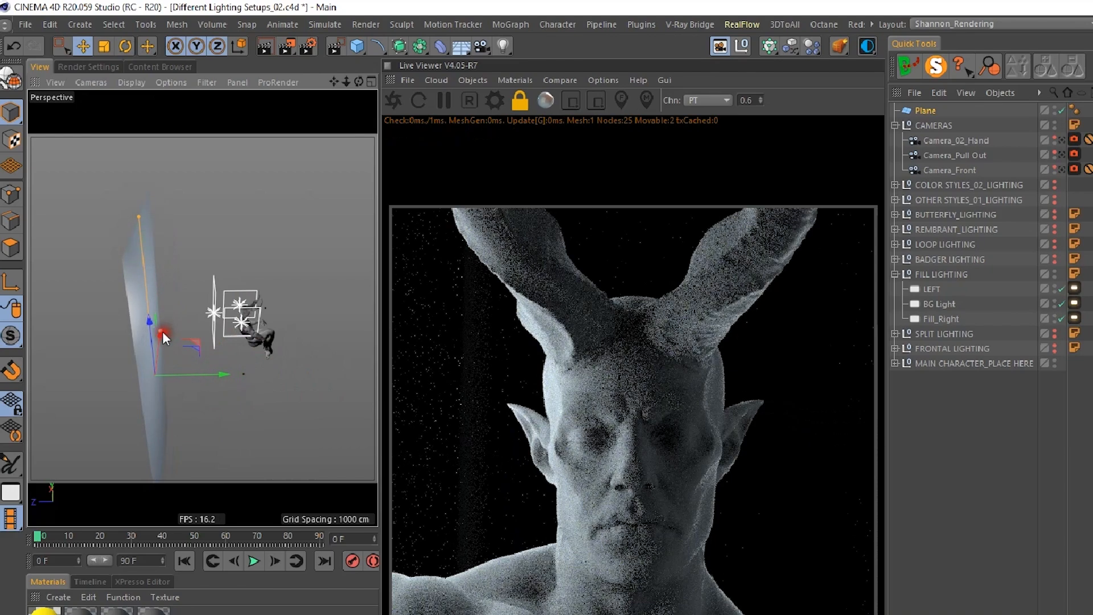
- Apply the yellow Octane material to the backdrop plane
left_click_drag(35, 488, 738, 85)
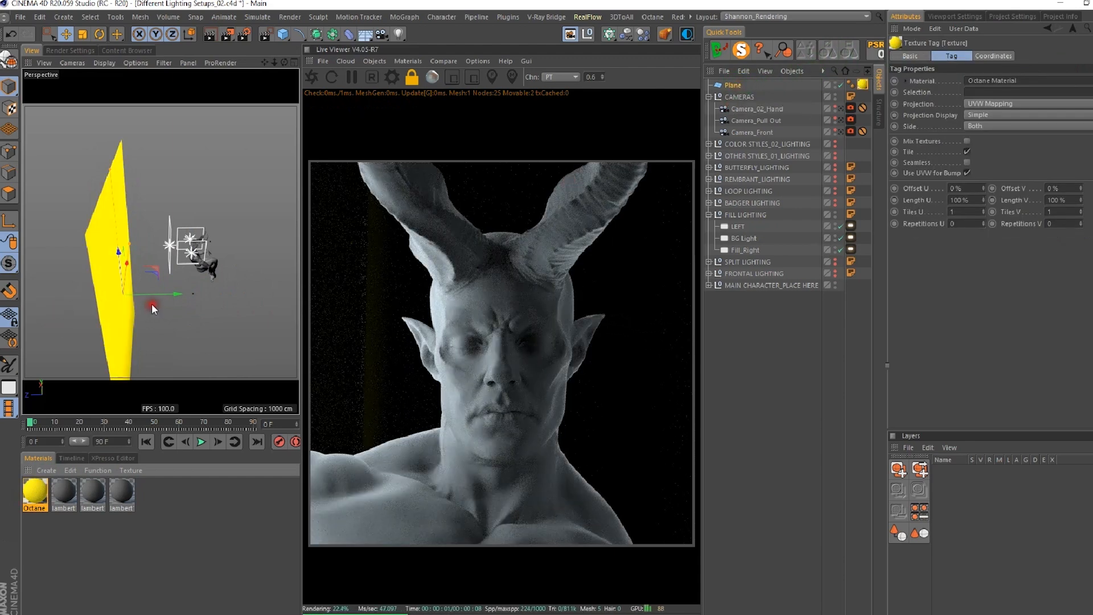
left_click_drag(152, 305, 91, 309, "alt")
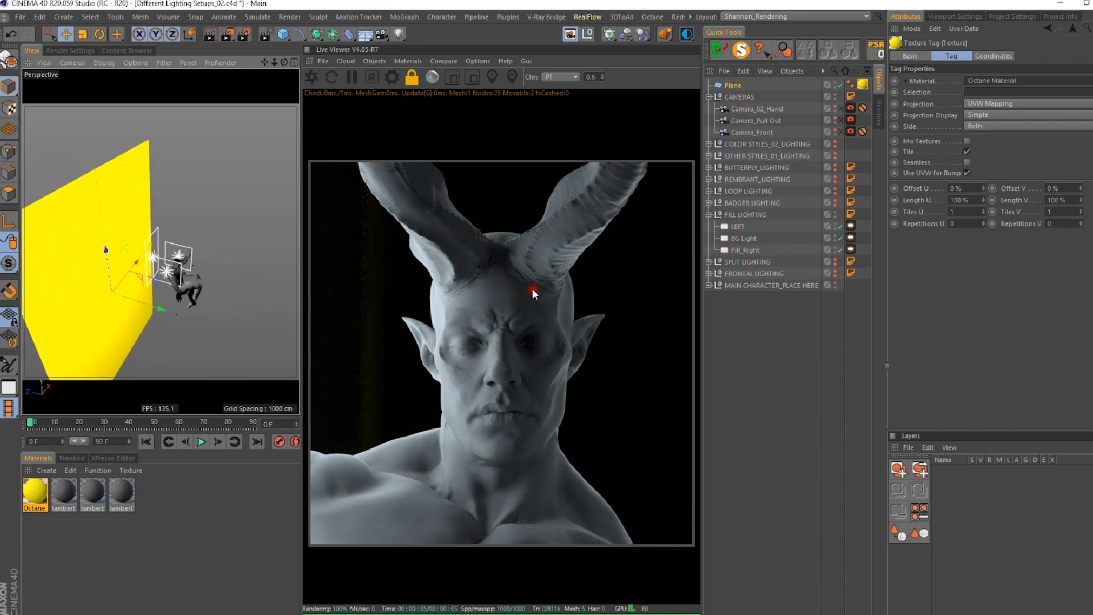
right_click(742, 86)
mouse_move(759, 53)
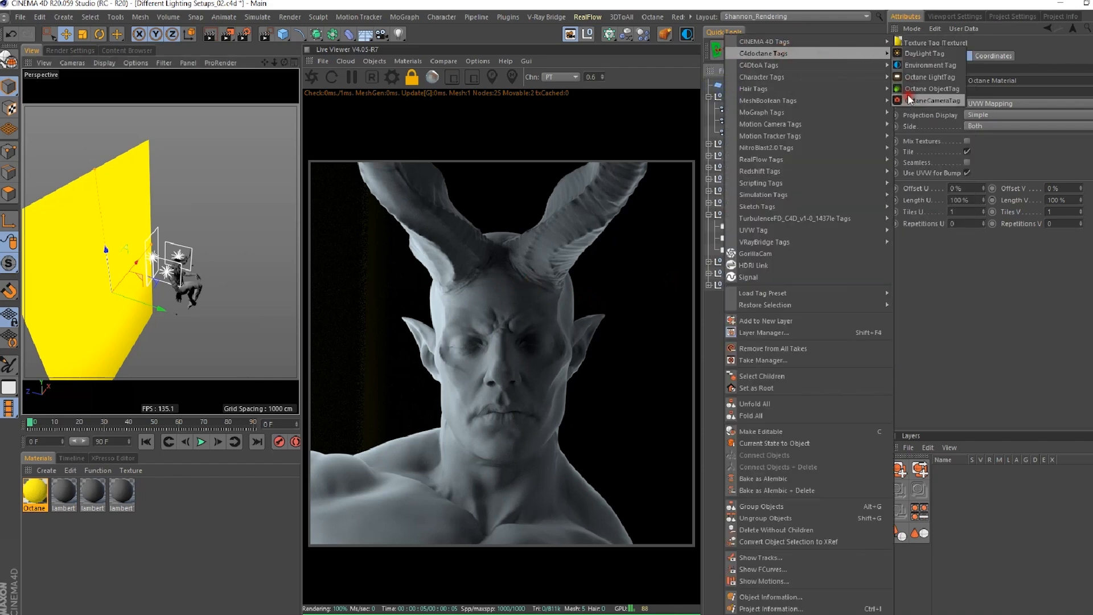
left_click(928, 100)
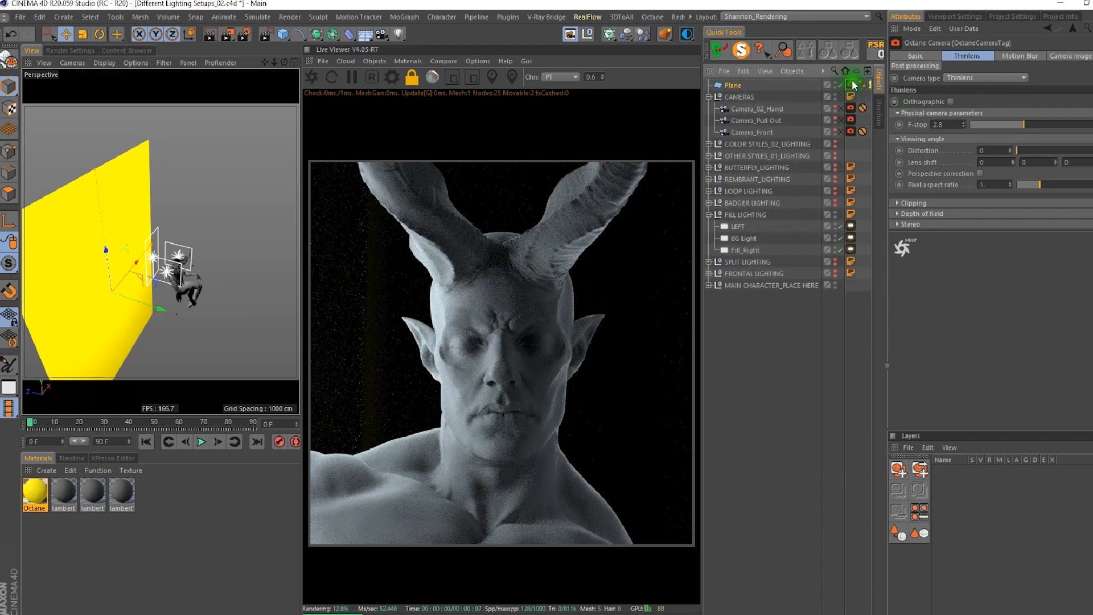
key("Delete")
- Add an Octane ObjectTag to the plane and turn off its camera visibility
right_click(735, 86)
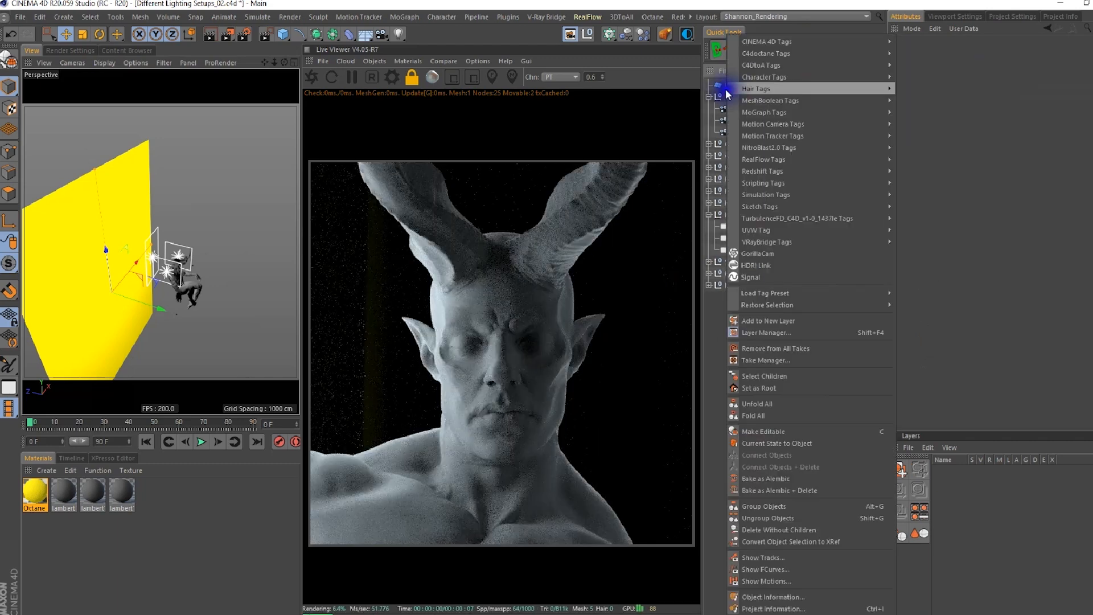
mouse_move(770, 56)
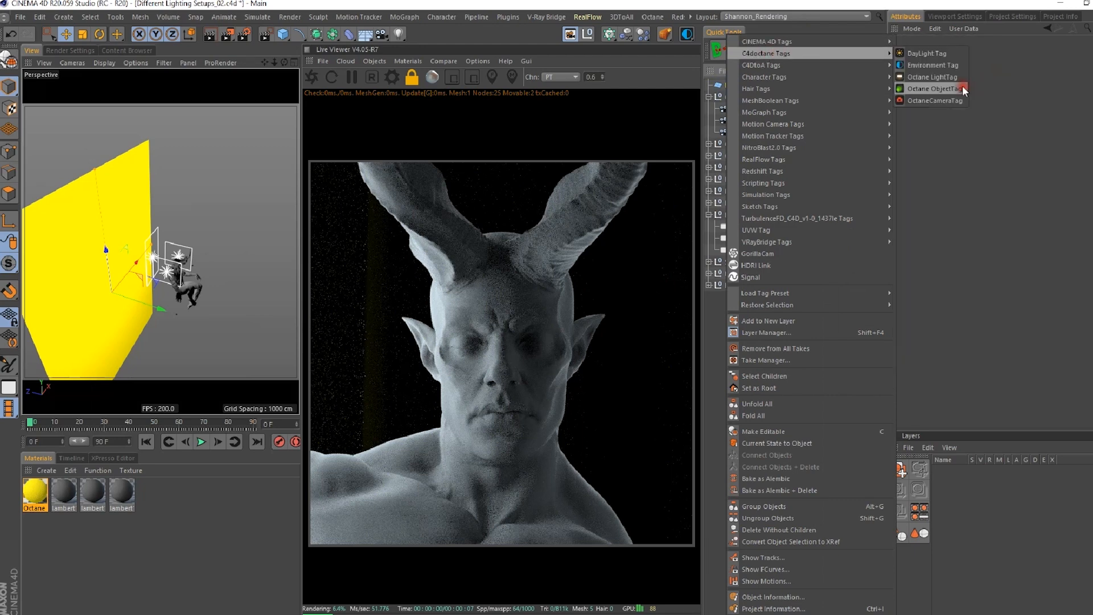
left_click(940, 89)
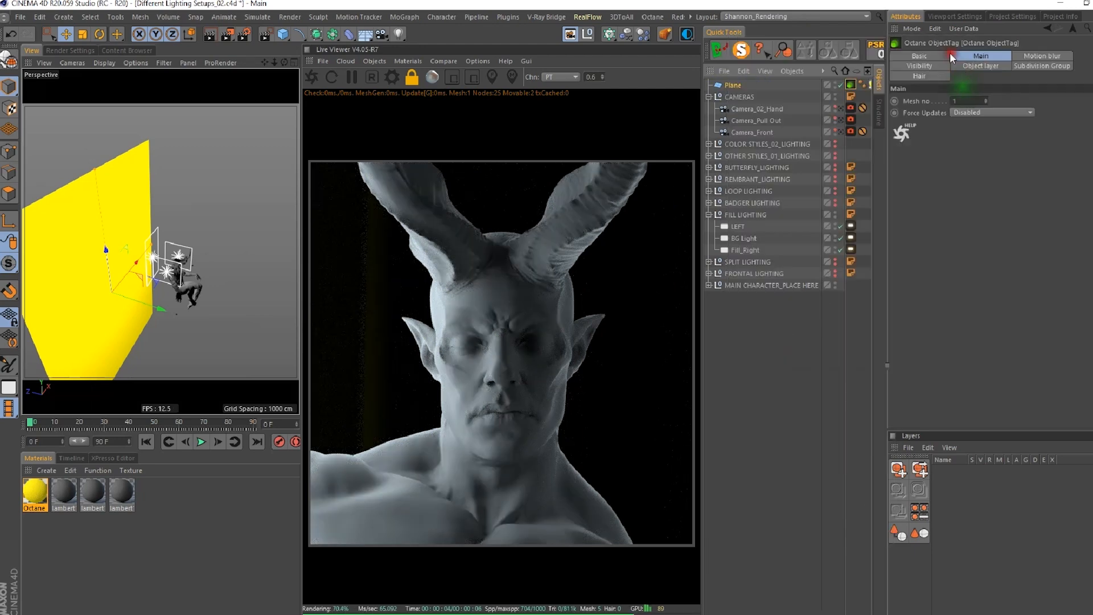
left_click(920, 66)
left_click(962, 112)
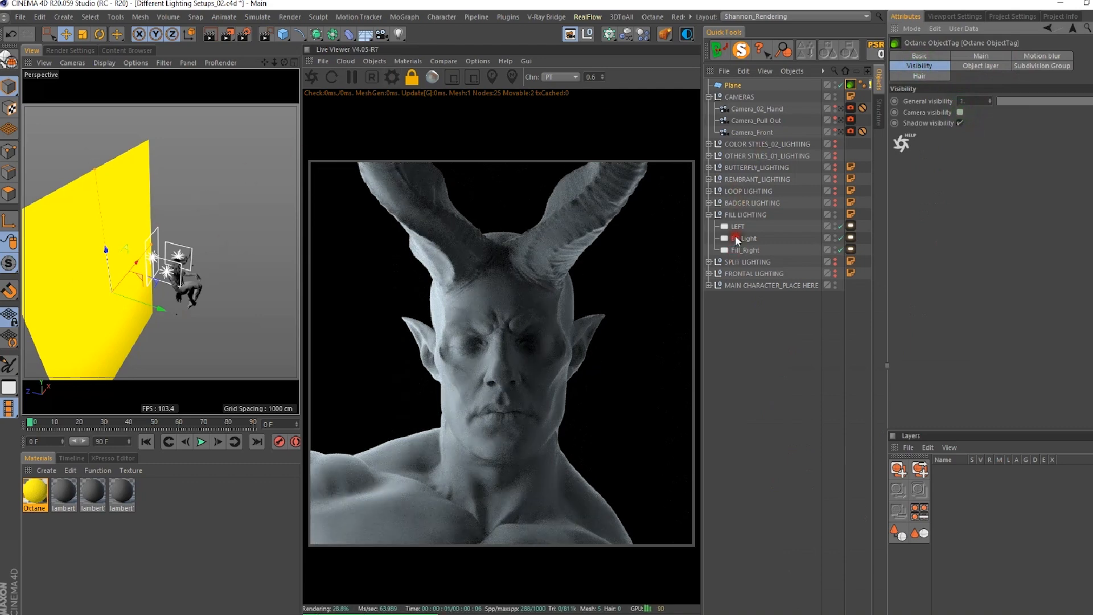
- Rotate BG Light around to face the backdrop plane and enlarge its area in width and height
left_click(741, 237)
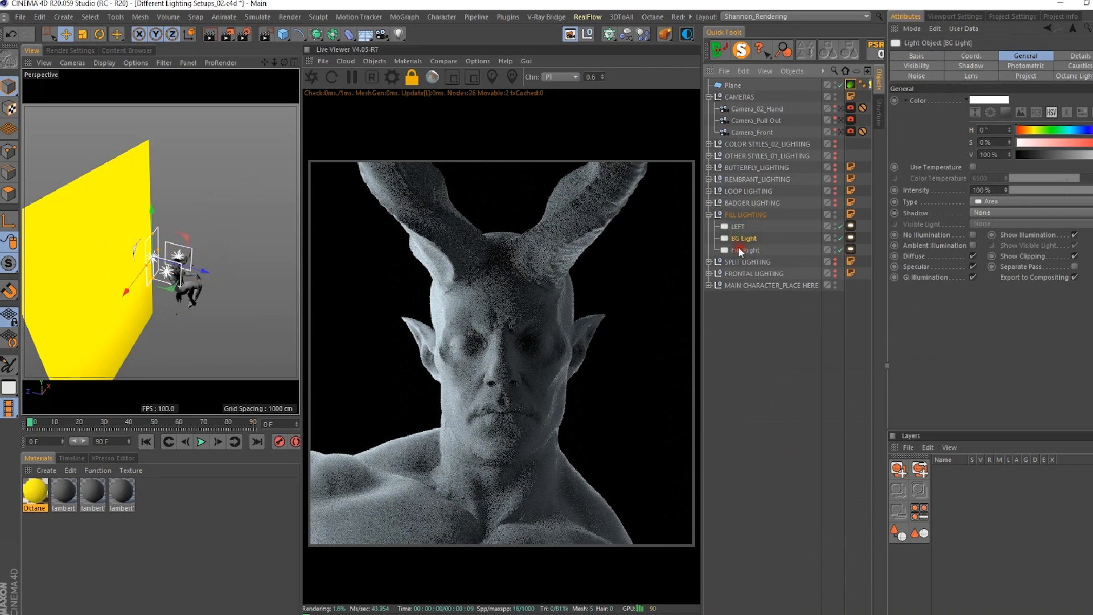
key("r")
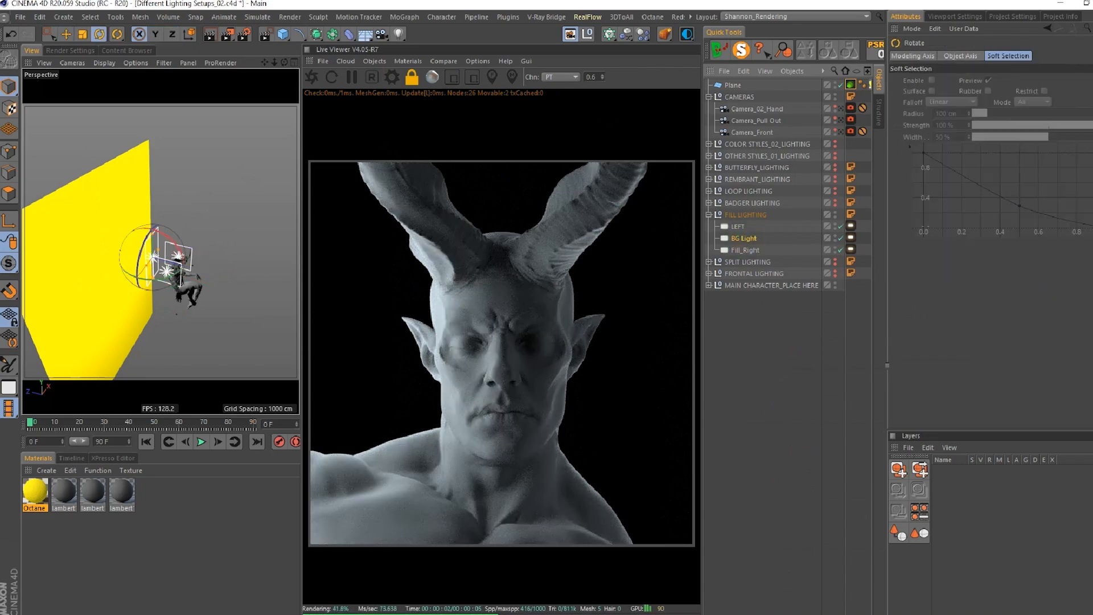
left_click_drag(168, 279, 115, 188)
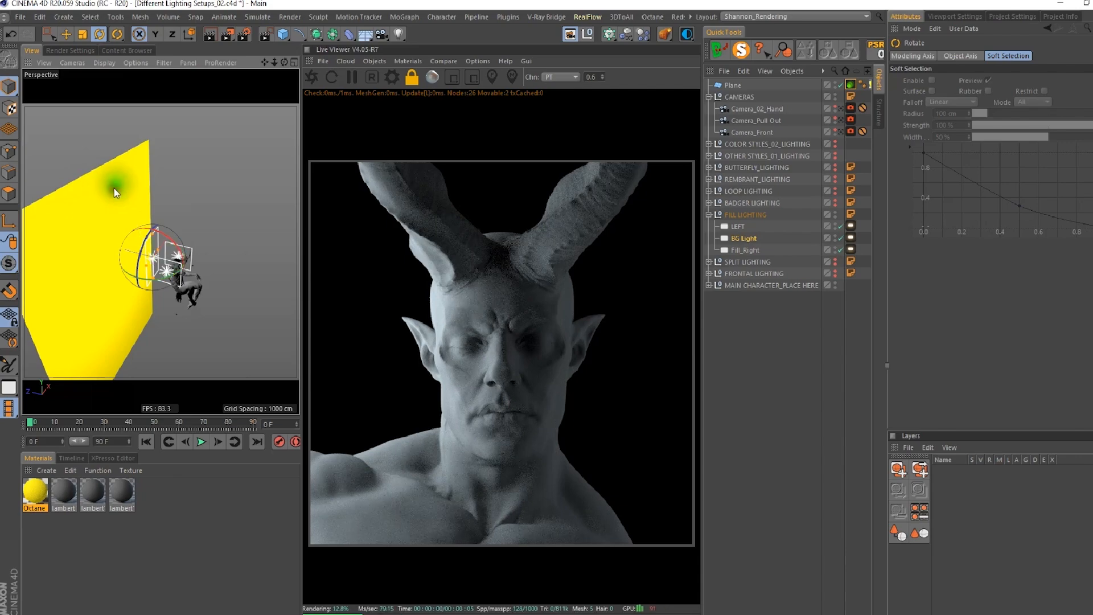
left_click_drag(146, 265, 114, 278)
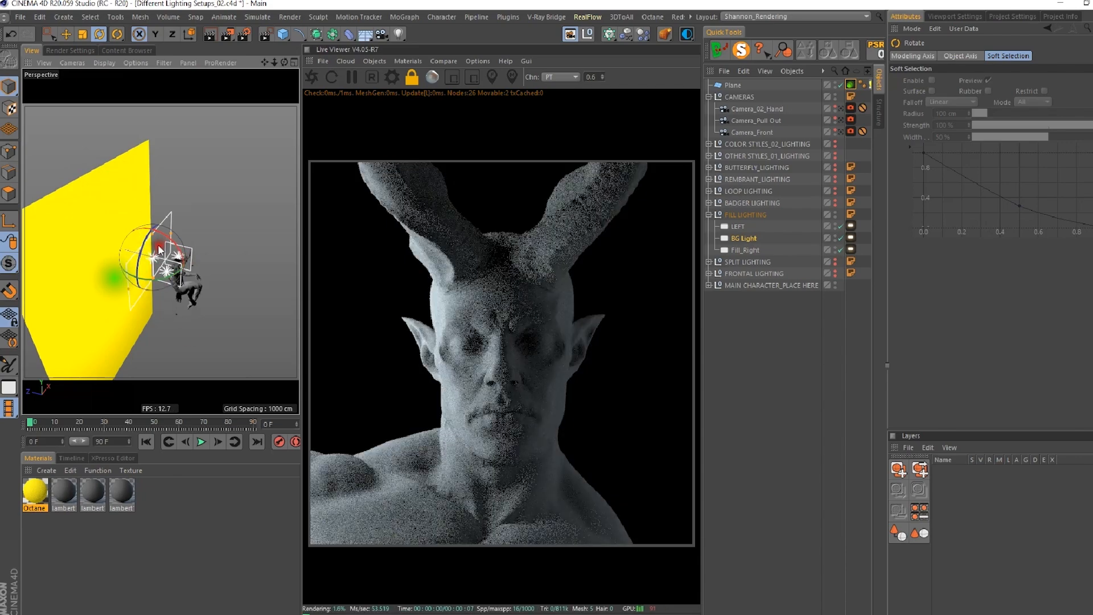
left_click_drag(151, 232, 135, 207)
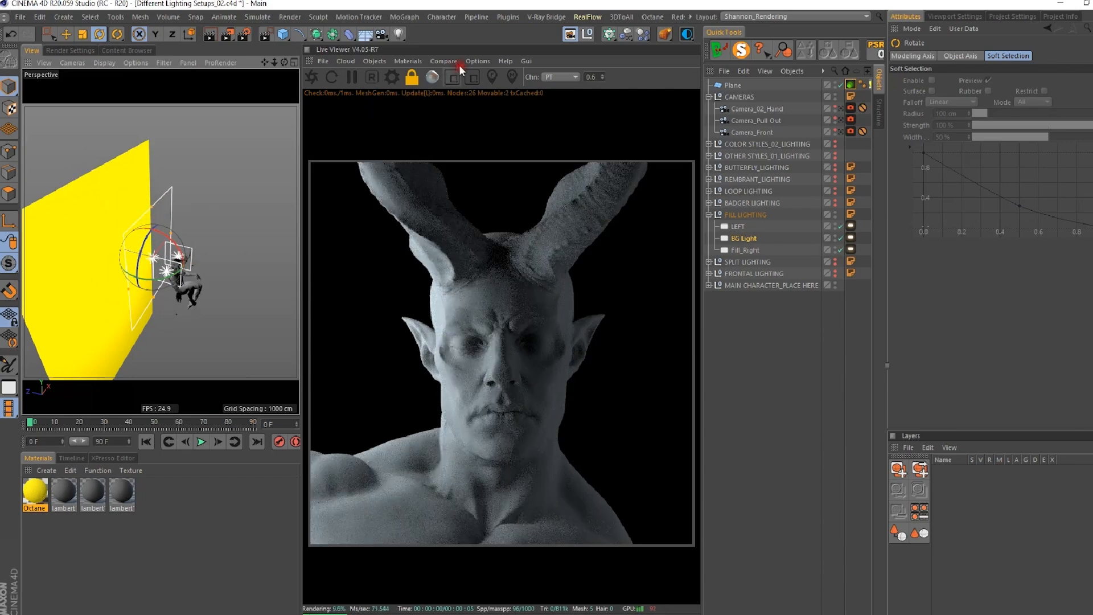
- Return to the Camera_Front view and raise BG Light's power in its Octane light tag to about 10965
left_click(840, 131)
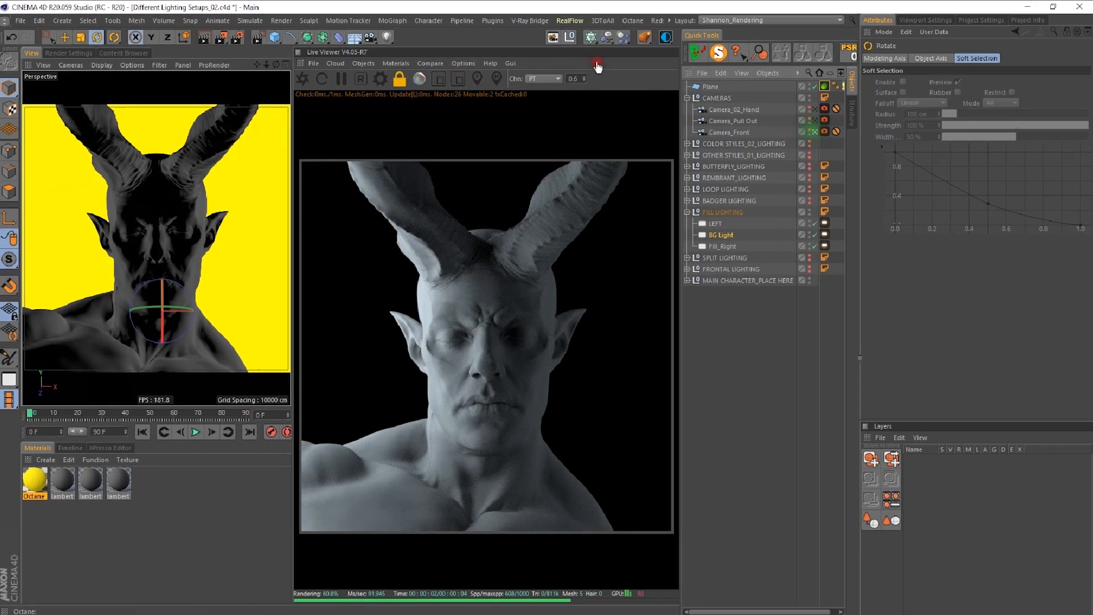
left_click(463, 63)
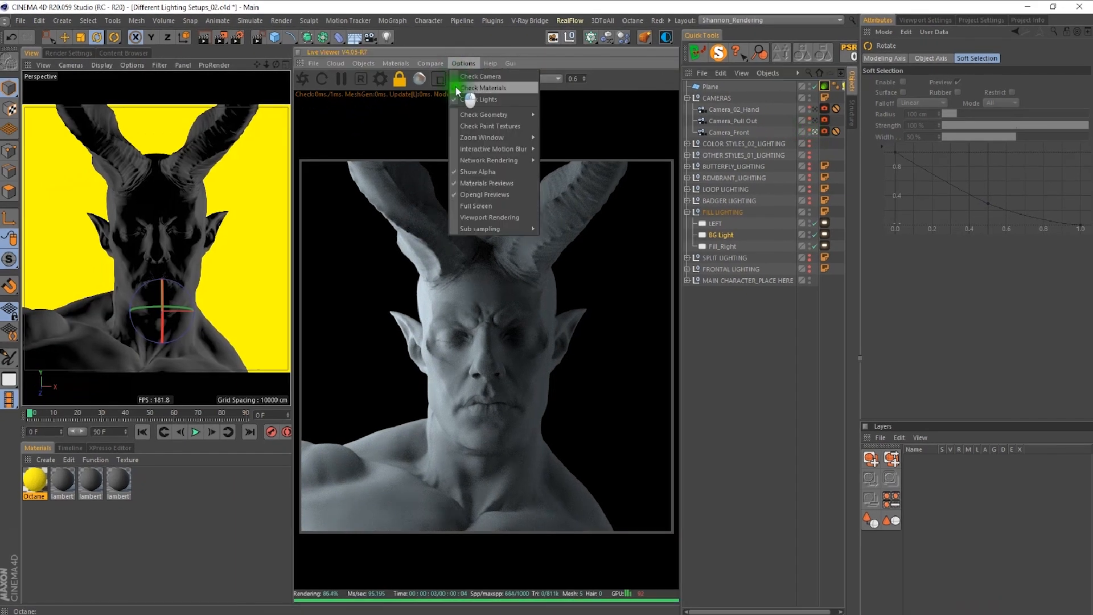
left_click(486, 81)
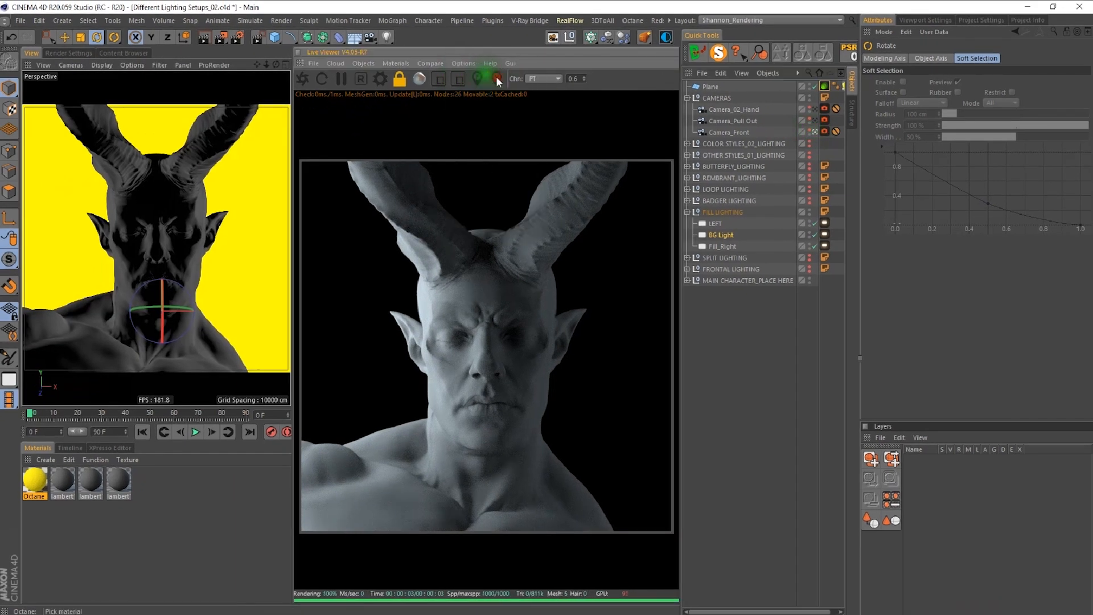
left_click(824, 234)
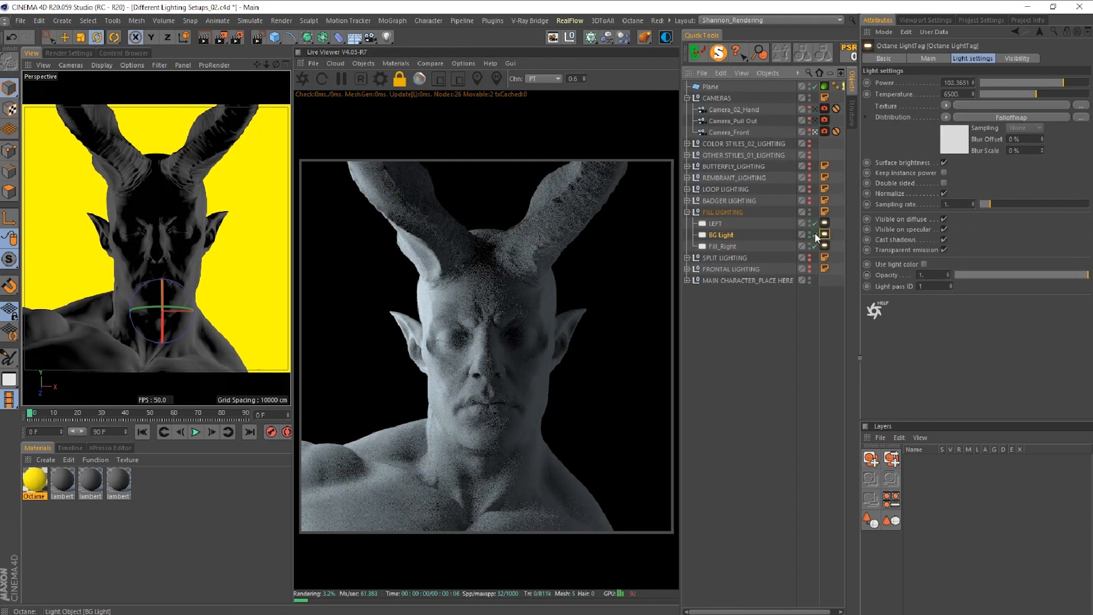
left_click(711, 234)
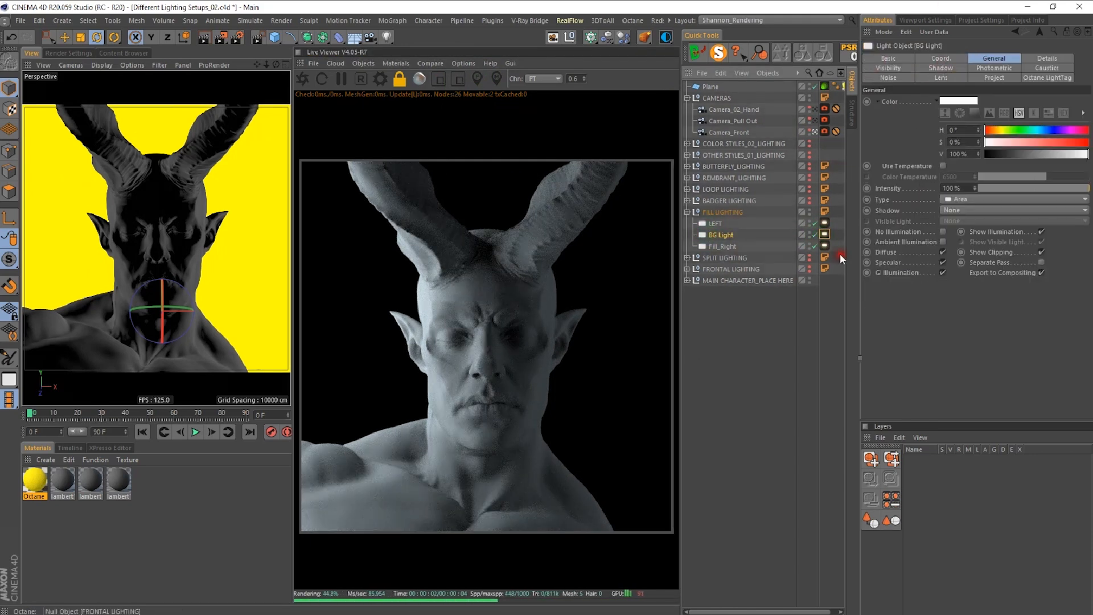
left_click(824, 234)
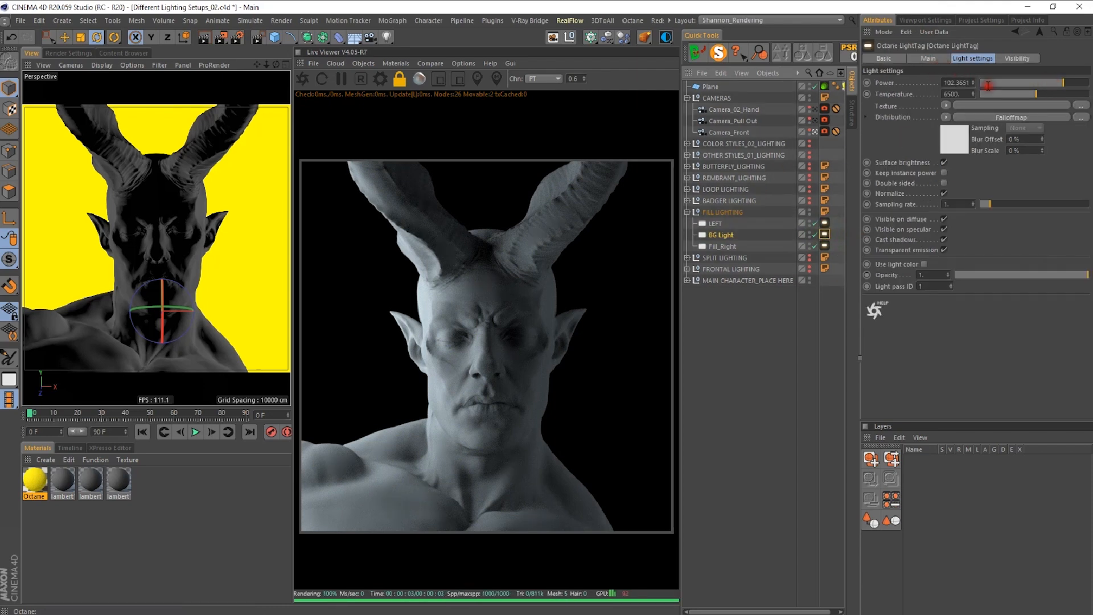
left_click_drag(858, 122, 744, 122)
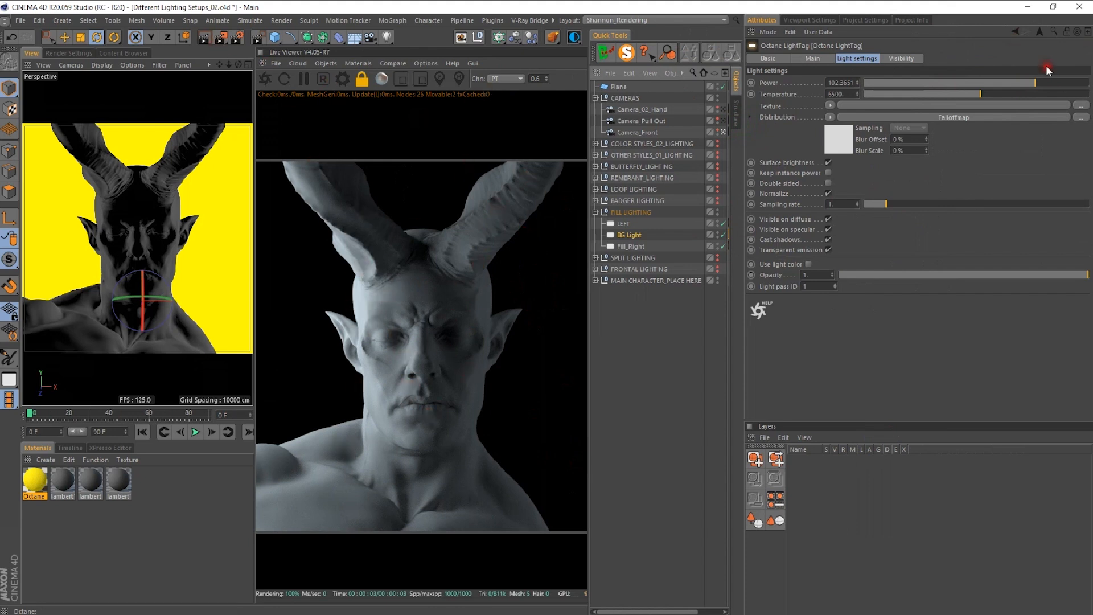
left_click_drag(1038, 84, 1081, 86)
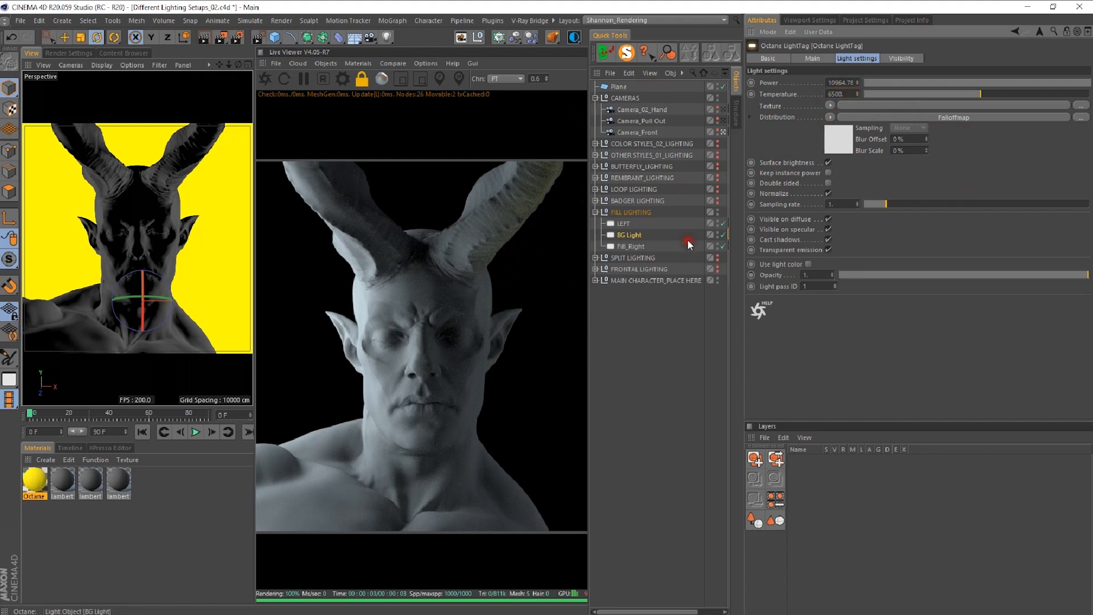
- Leave the Camera_Front view and move BG Light up above the character in front of the yellow plane
left_click(723, 132)
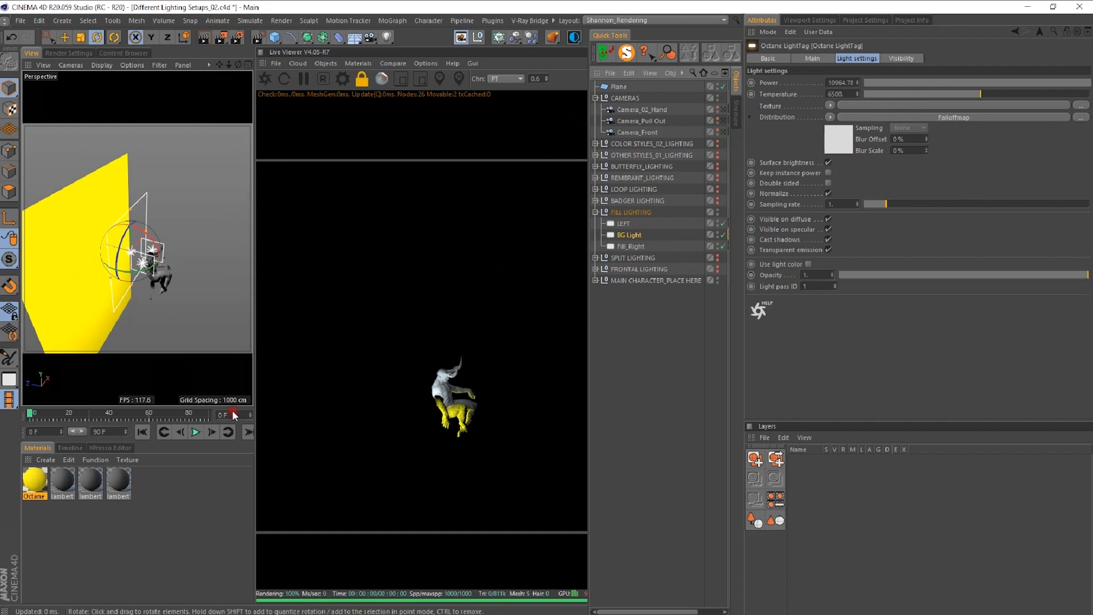
left_click_drag(176, 314, 31, 270, "alt")
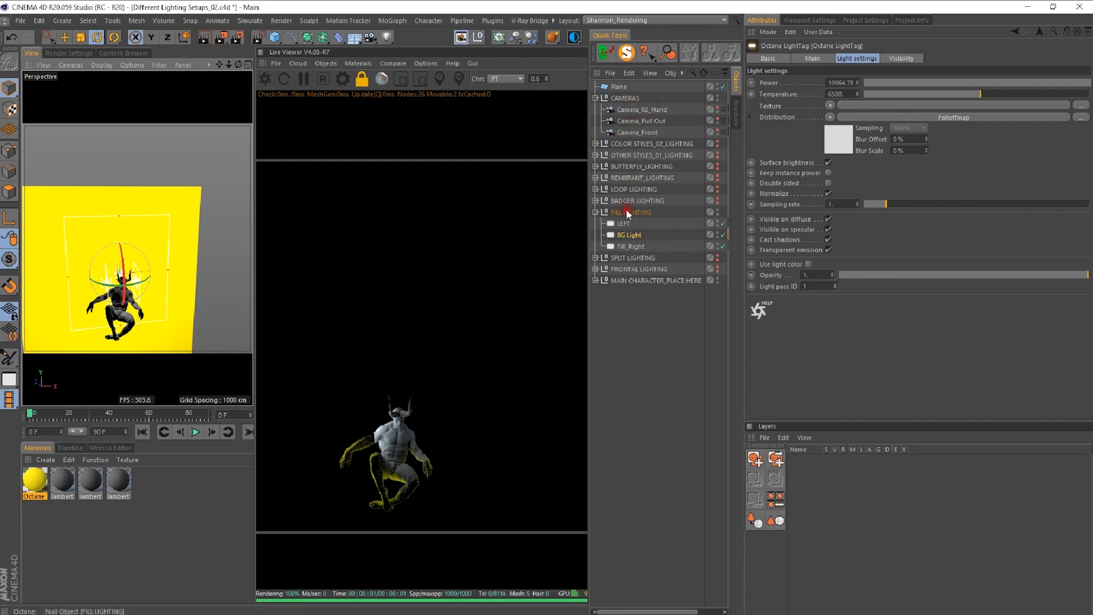
left_click(621, 235)
left_click_drag(588, 301, 508, 301)
left_click(639, 235)
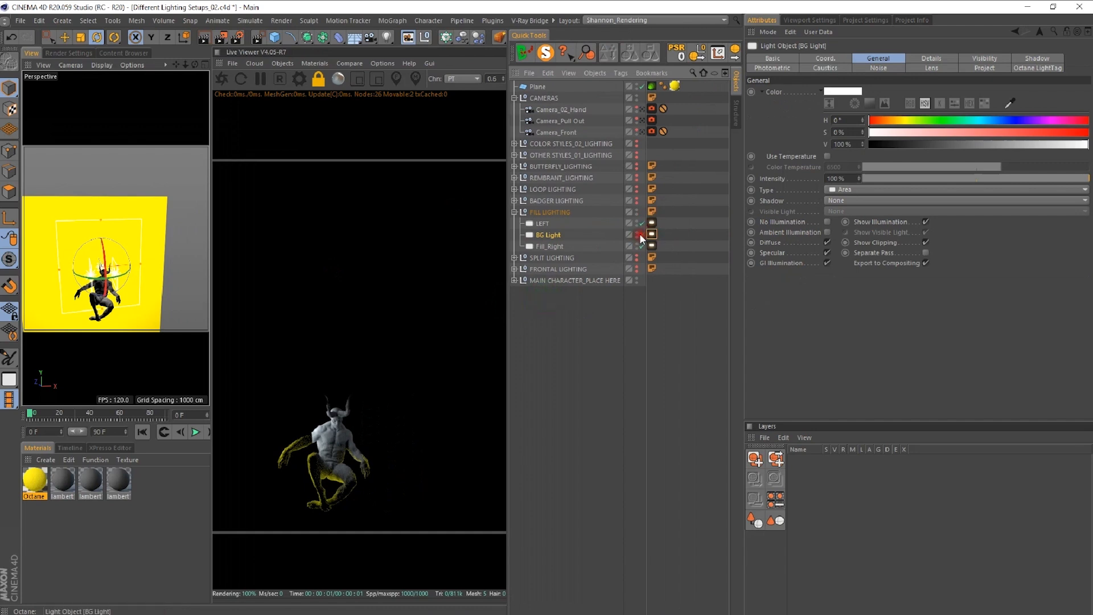
left_click(640, 235)
left_click(652, 234)
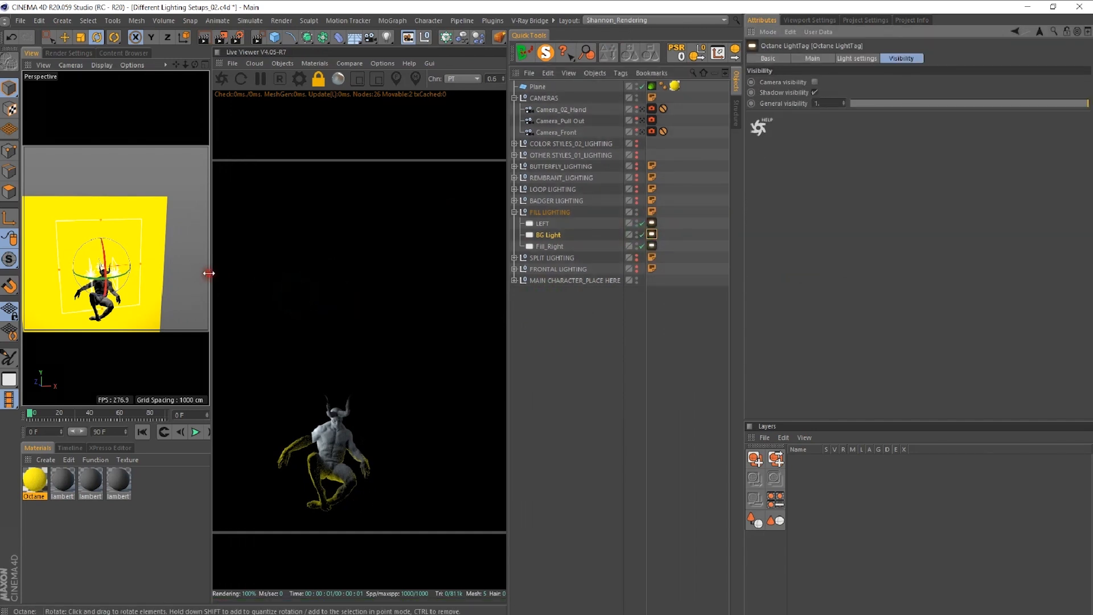
left_click_drag(508, 339, 647, 345)
key("e")
left_click_drag(164, 249, 130, 170)
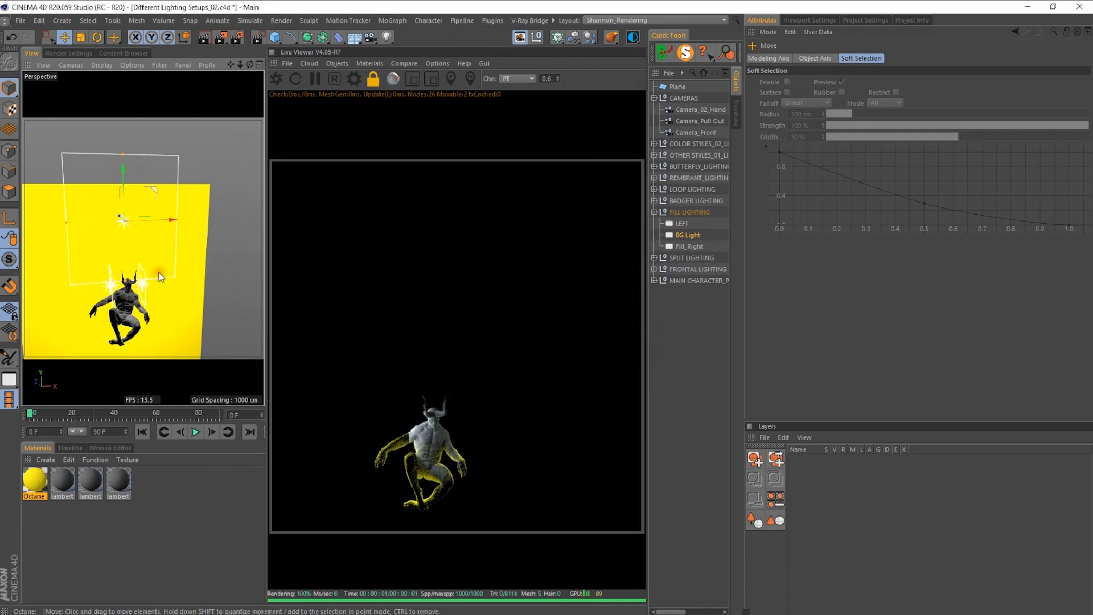
- Move BG Light back toward the yellow backdrop plane and rotate it so it is tilted toward the plane
key("r")
left_click_drag(140, 223, 135, 162)
left_click_drag(134, 302, 252, 312, "alt")
left_click_drag(131, 268, 178, 319)
key("e")
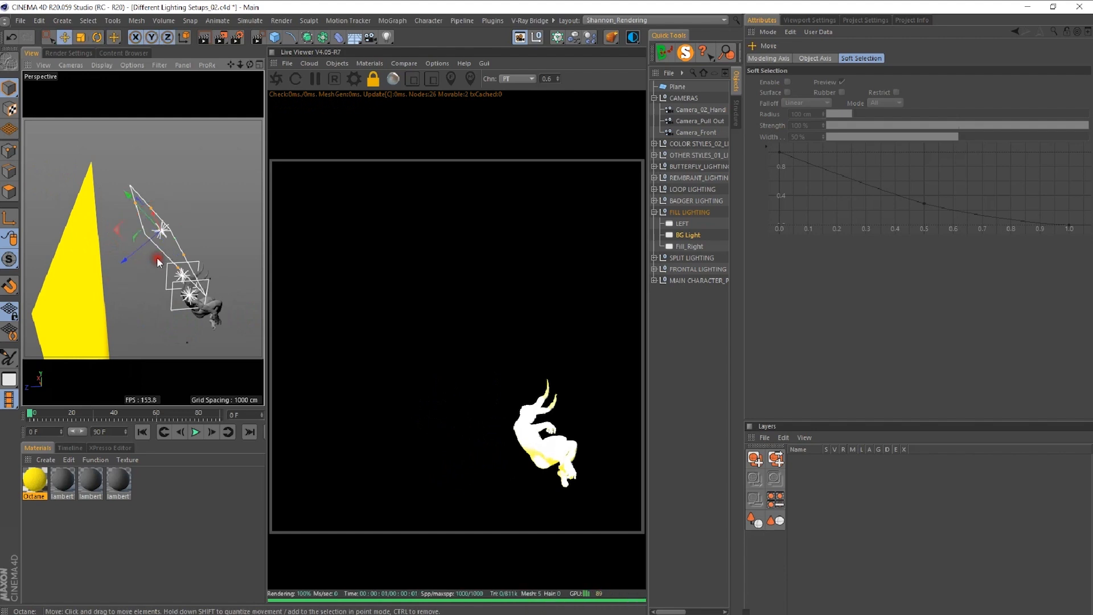
left_click_drag(115, 259, 108, 264)
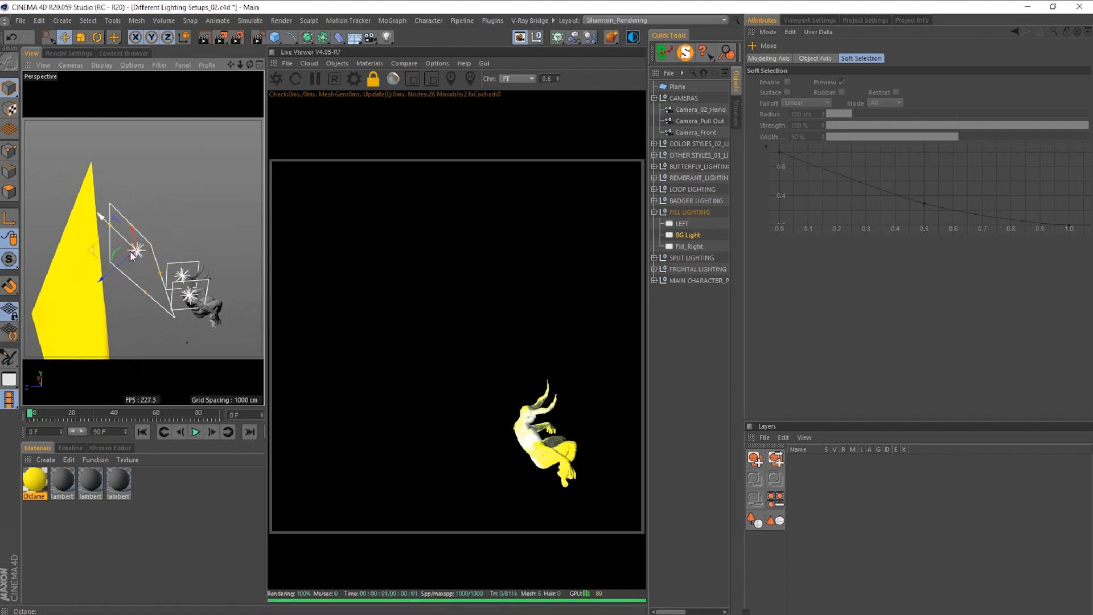
key("r")
left_click_drag(142, 230, 153, 222)
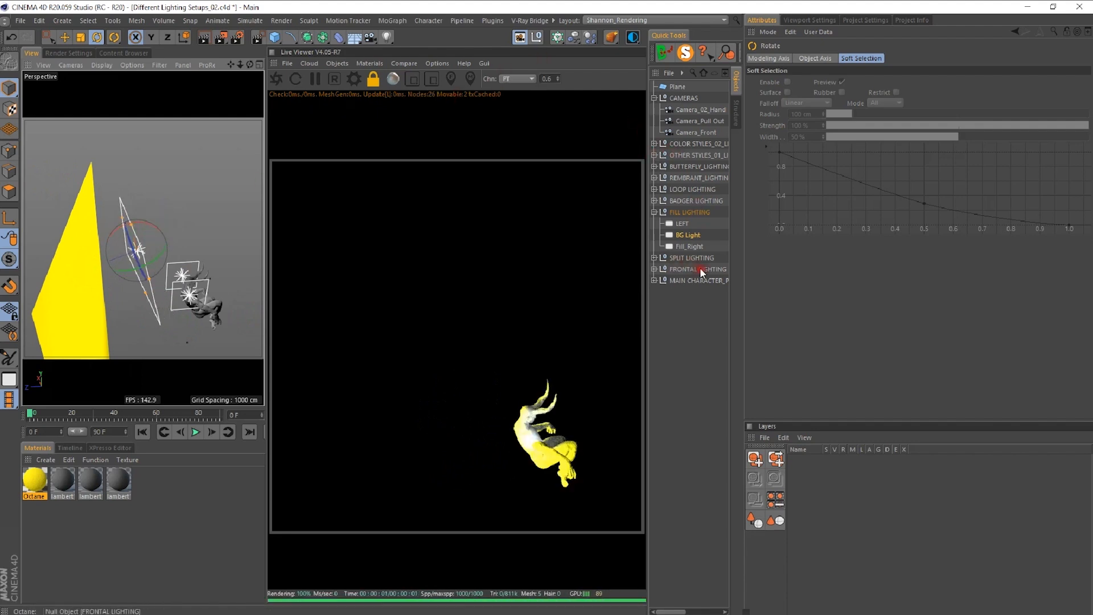
- Widen the object list to show its tags and return to the Camera_Front view
left_click_drag(742, 296, 912, 305)
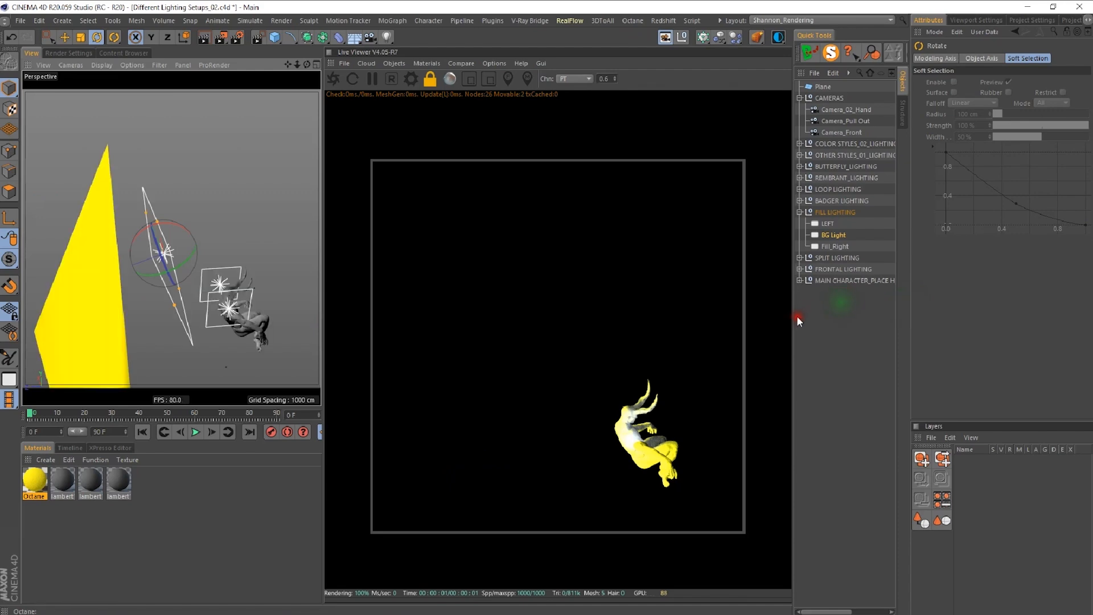
left_click_drag(792, 314, 662, 317)
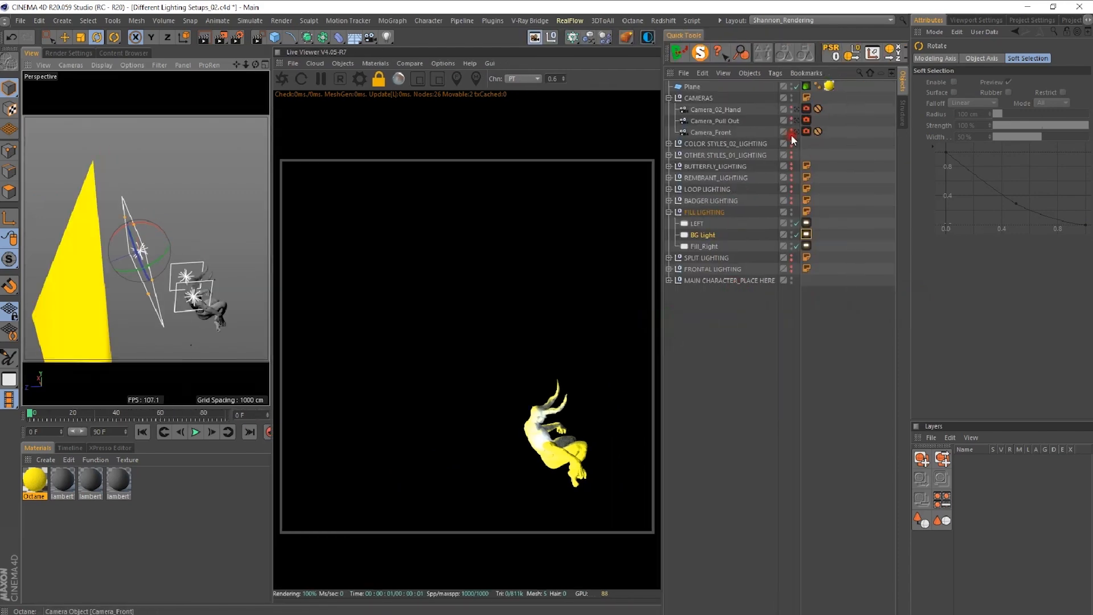
left_click(797, 131)
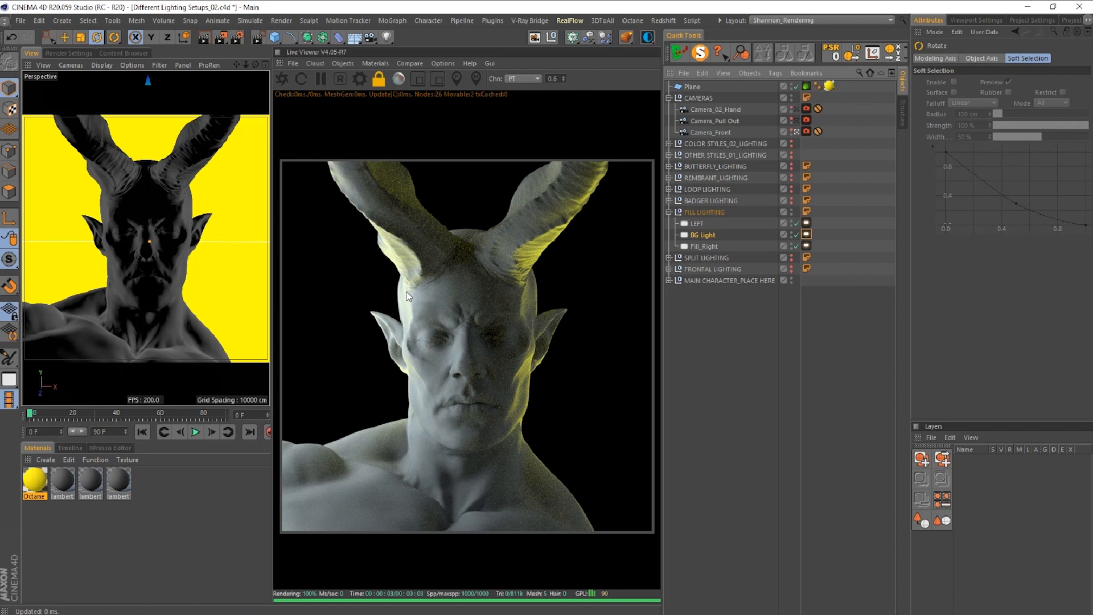
- Delete the yellow backdrop plane, and collapse and turn off the FILL LIGHTING group
left_click(692, 86)
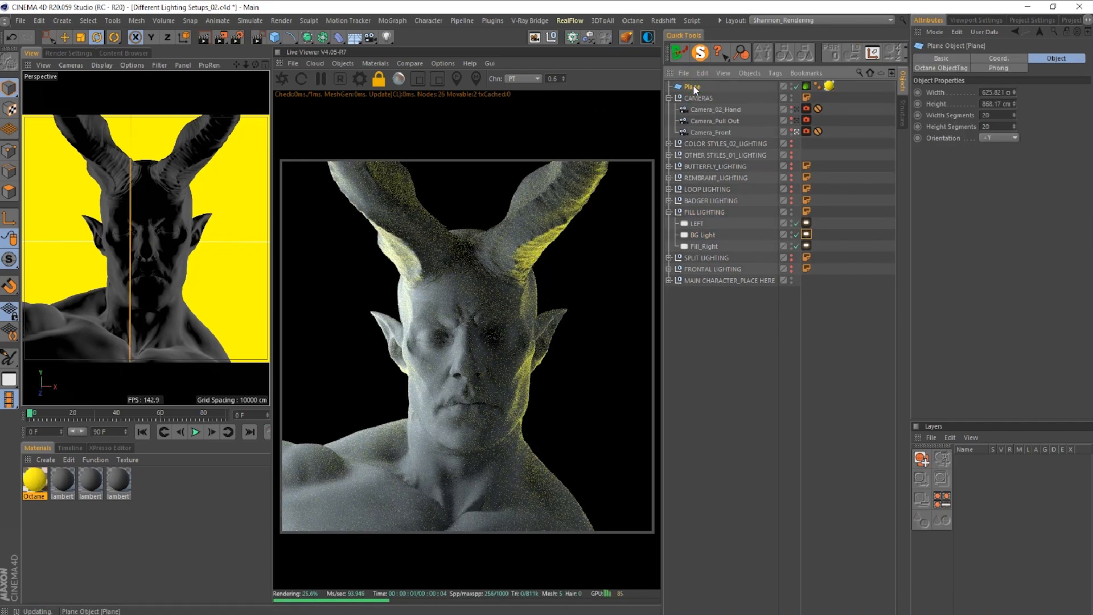
key("Delete")
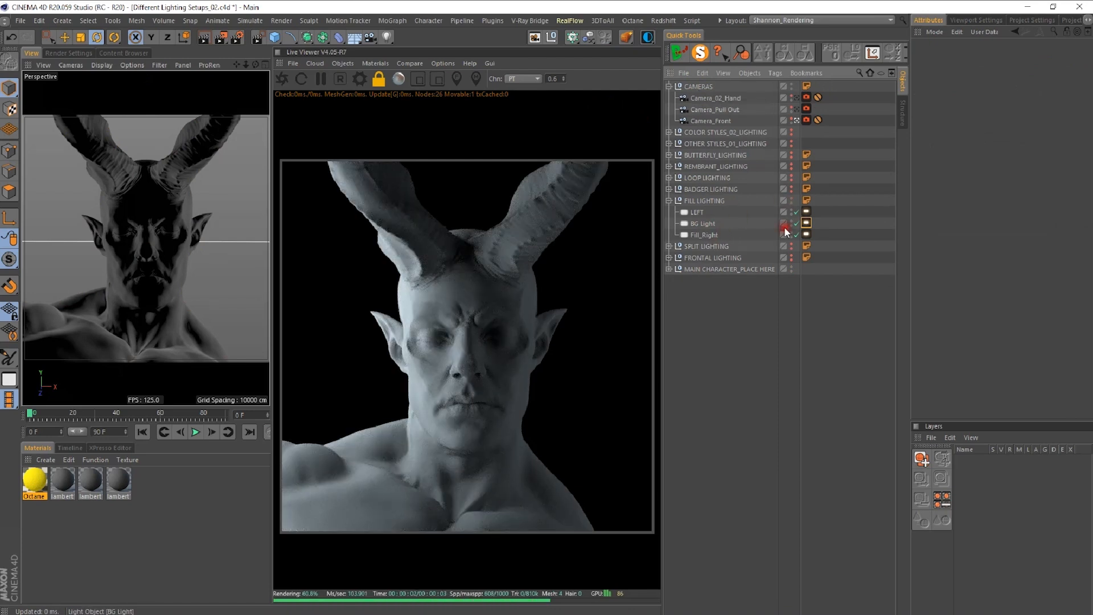
left_click(670, 201)
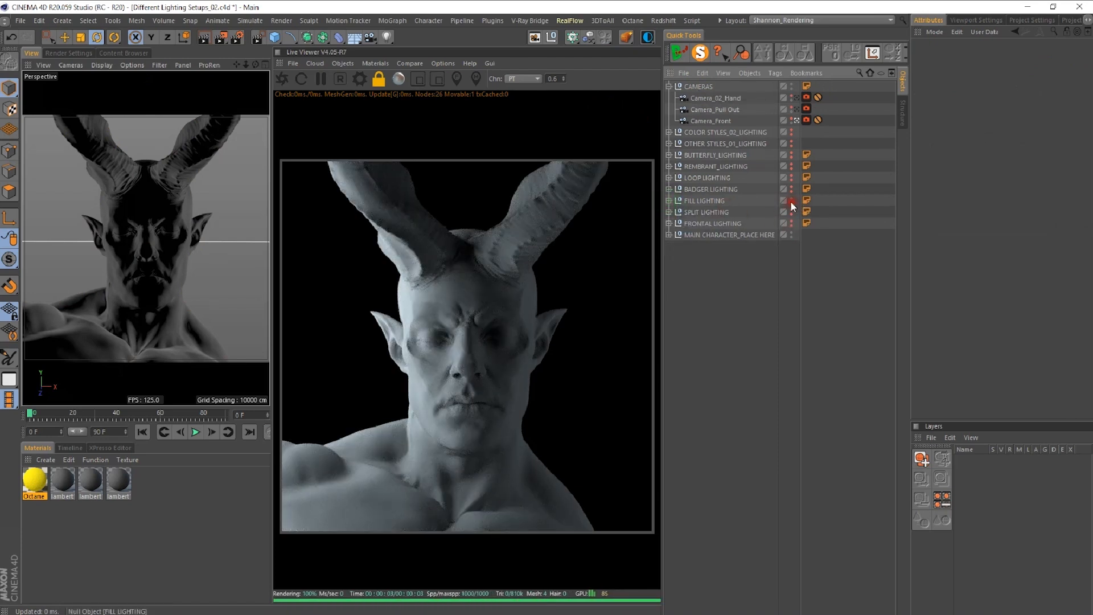
left_click(791, 200)
- Turn on the BADGER LIGHTING group with its No Colors subgroup and expand them to show their lights
left_click(791, 191)
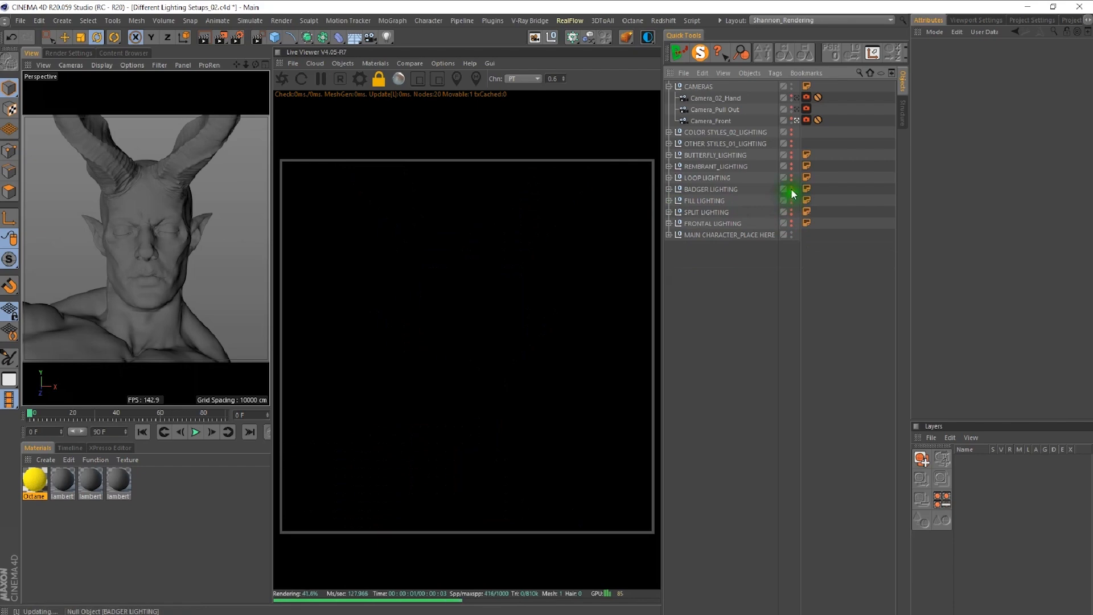
left_click(669, 189)
double_click(791, 200)
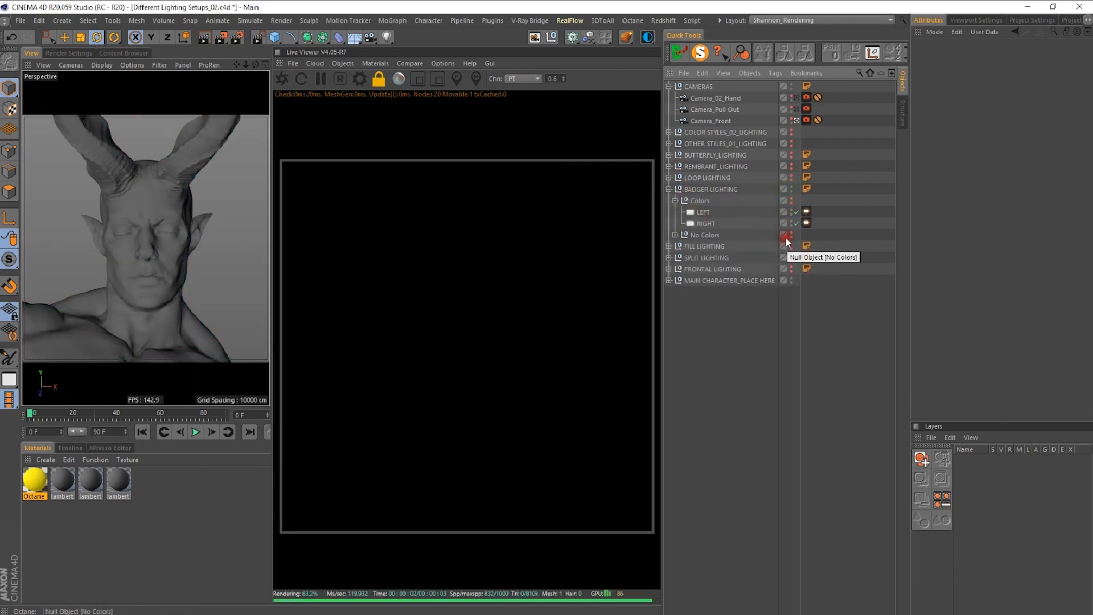
left_click(790, 233)
left_click(675, 235)
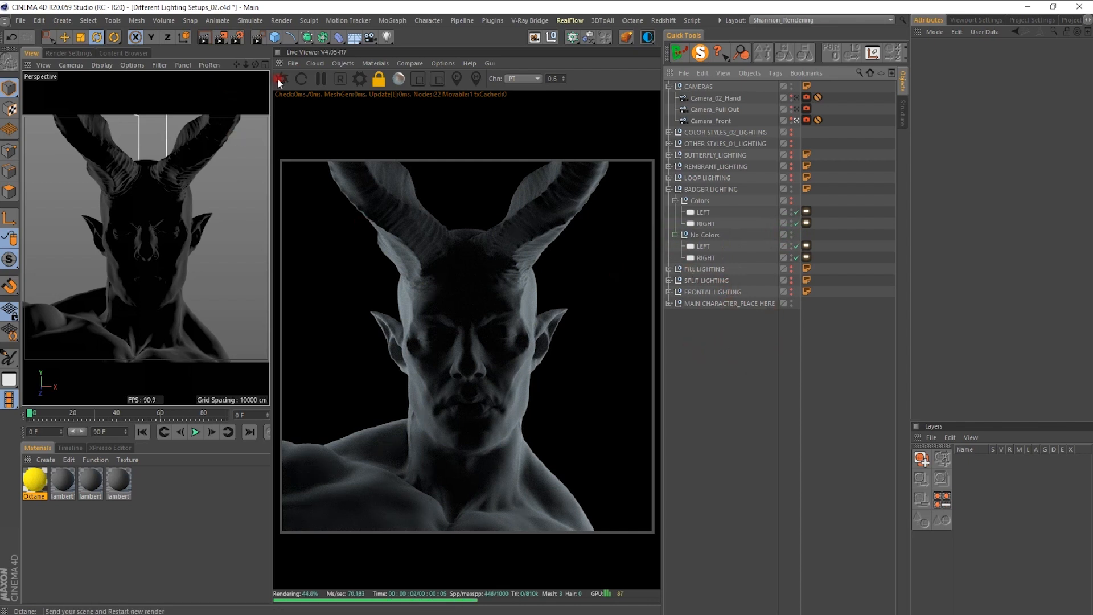
- Turn off the Live Viewer's Check Camera option and leave Camera_Front to view the two badger lights around the character
left_click(439, 62)
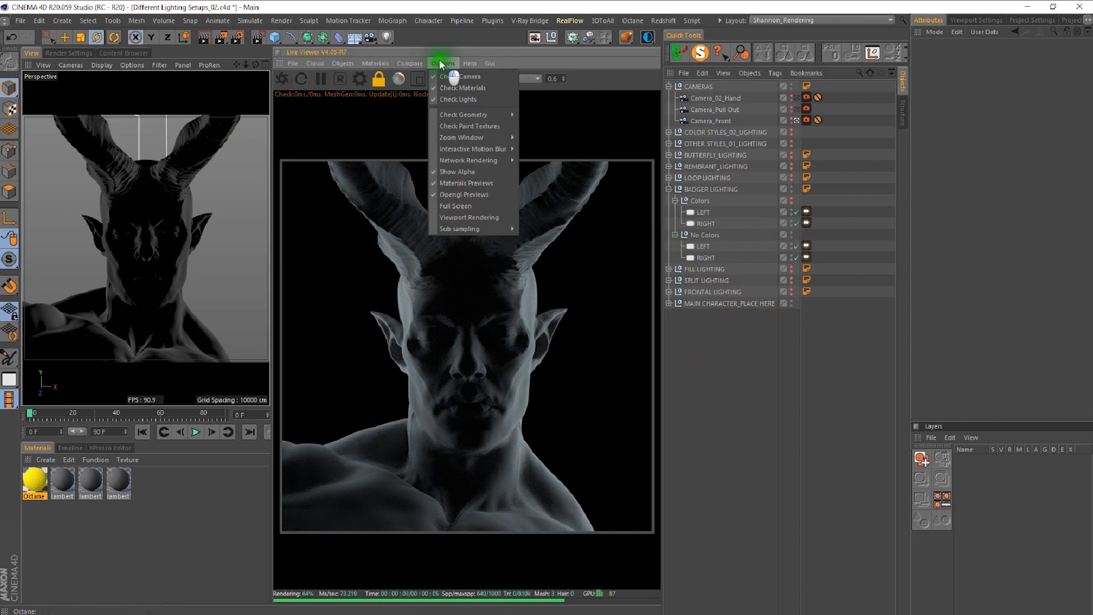
left_click(439, 75)
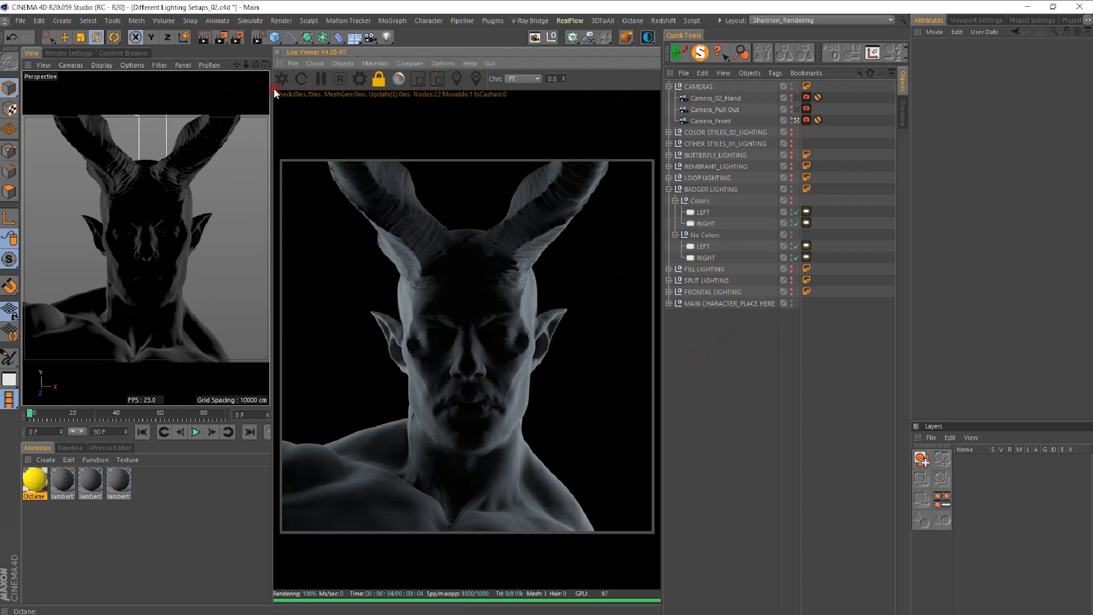
left_click(796, 121)
left_click_drag(134, 275, 81, 276, "alt")
middle_click_drag(237, 317, 172, 309, "alt")
left_click_drag(172, 308, 124, 302, "alt")
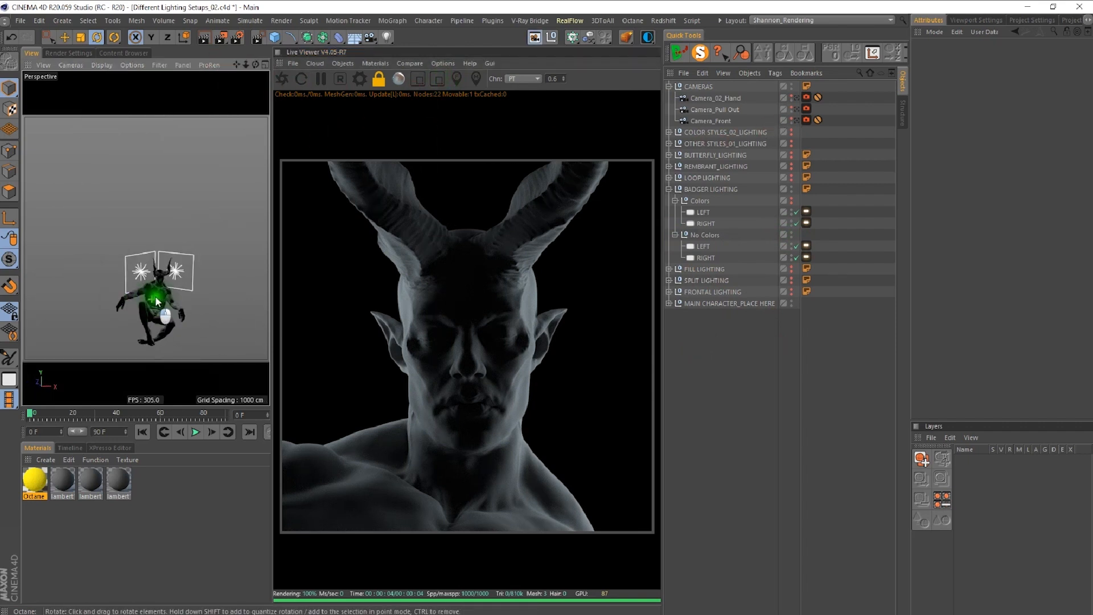
scroll(131, 308, "up", 5)
left_click_drag(137, 319, 106, 175, "alt")
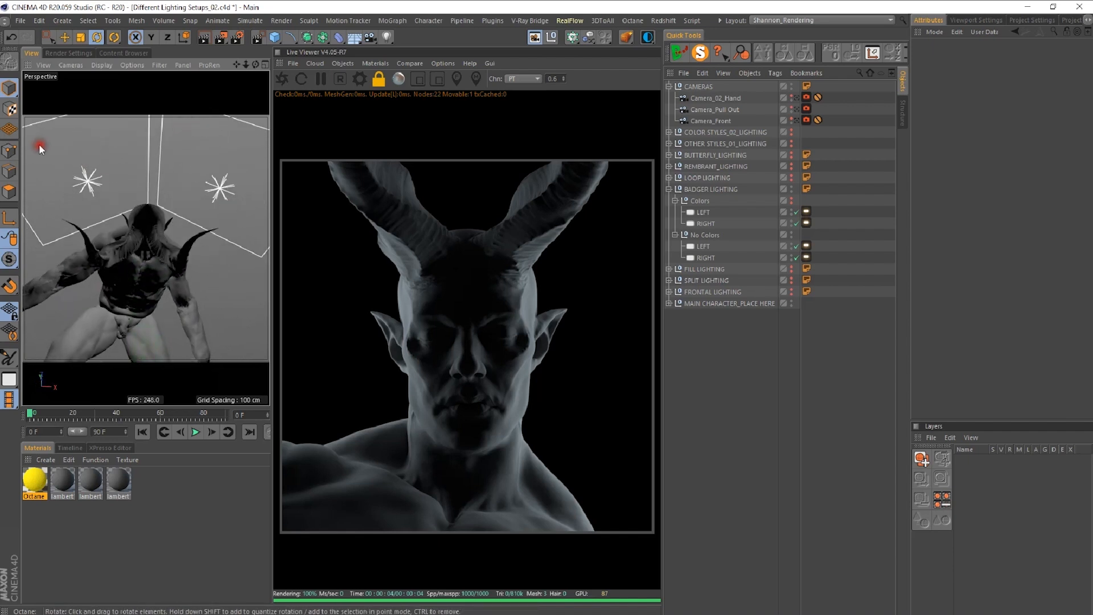
- Examine the Octane light tag settings of the LEFT and RIGHT lights in the No Colors group
left_click(702, 248)
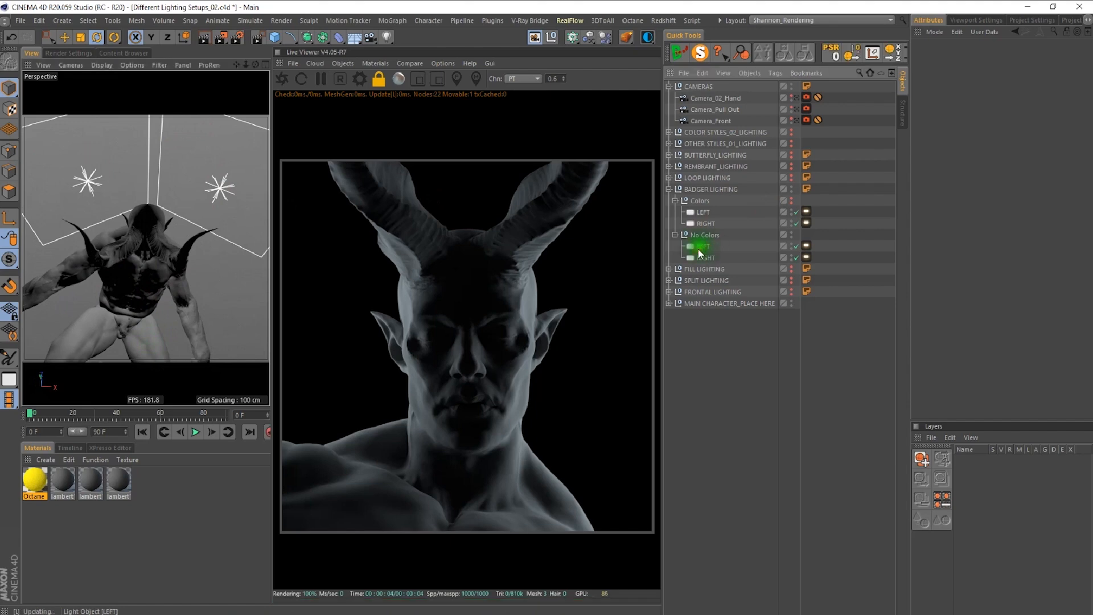
left_click(809, 245)
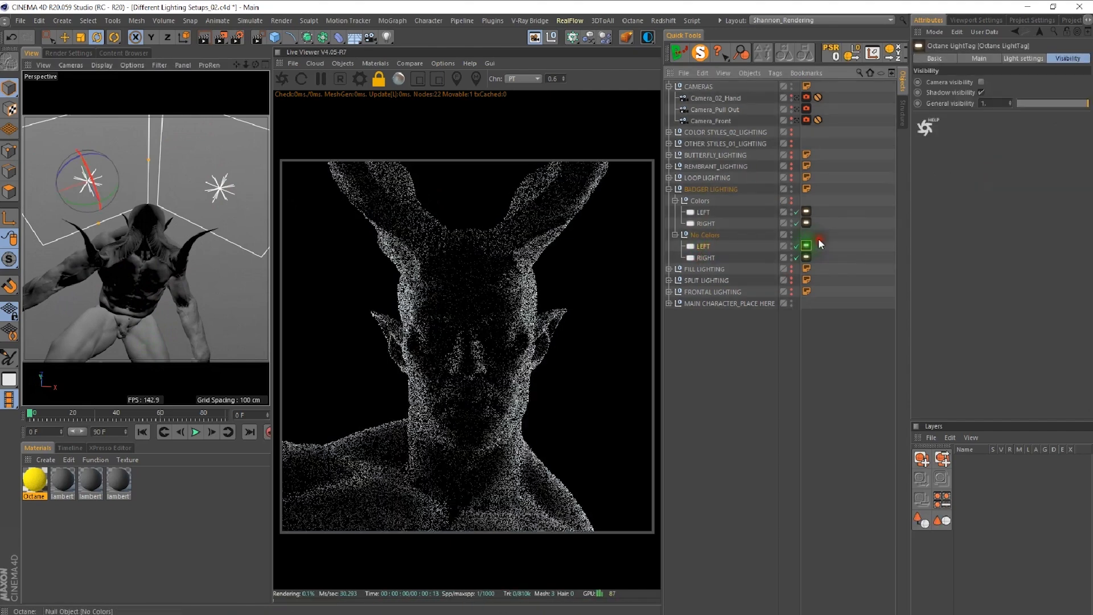
left_click(980, 58)
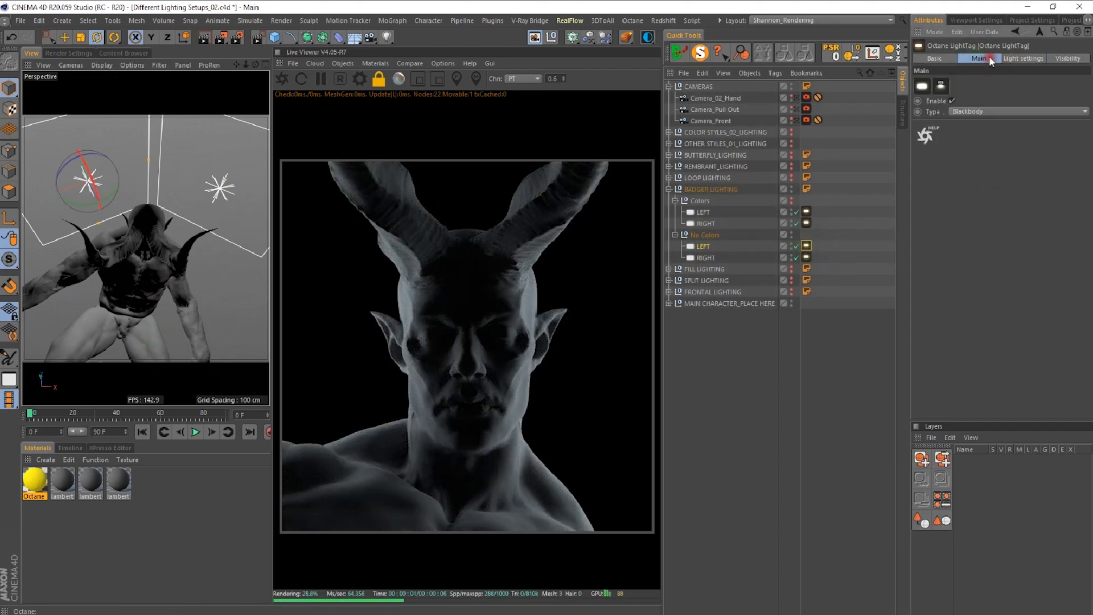
left_click(1005, 58)
left_click(809, 259)
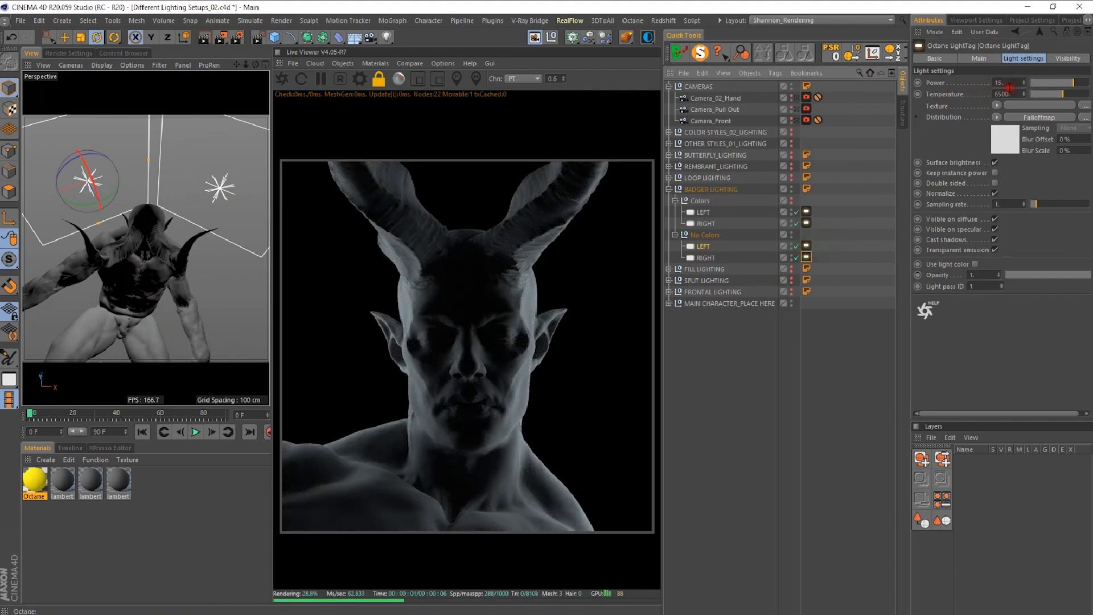
left_click_drag(910, 356, 861, 357)
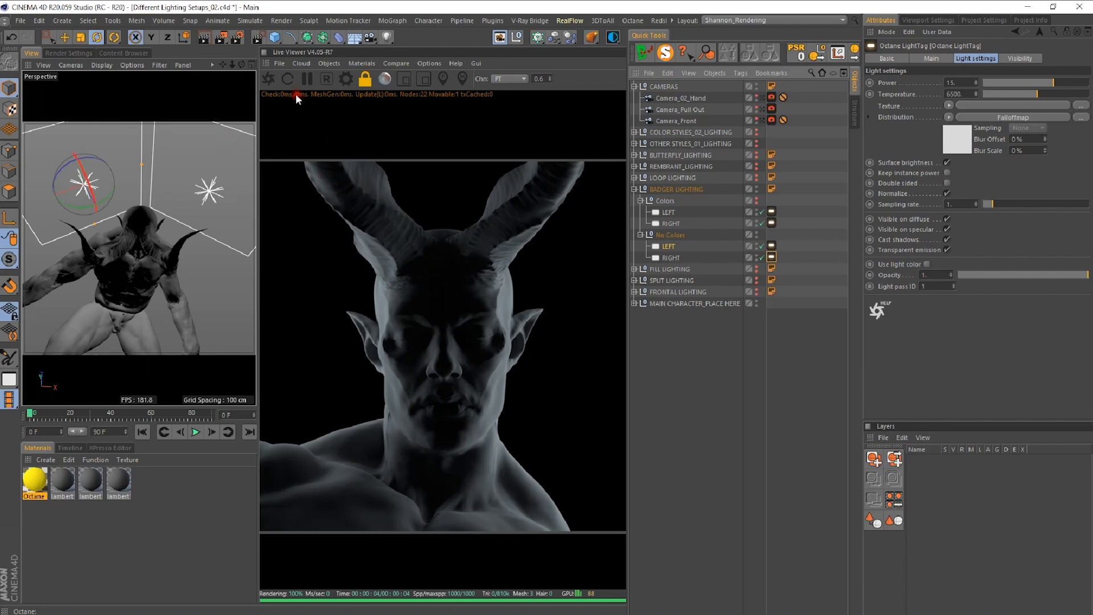
- Add Target tags to both No Colors lights and set MAIN CHARACTER_PLACE HERE as their target object
left_click_drag(242, 65, 256, 4)
left_click(251, 110)
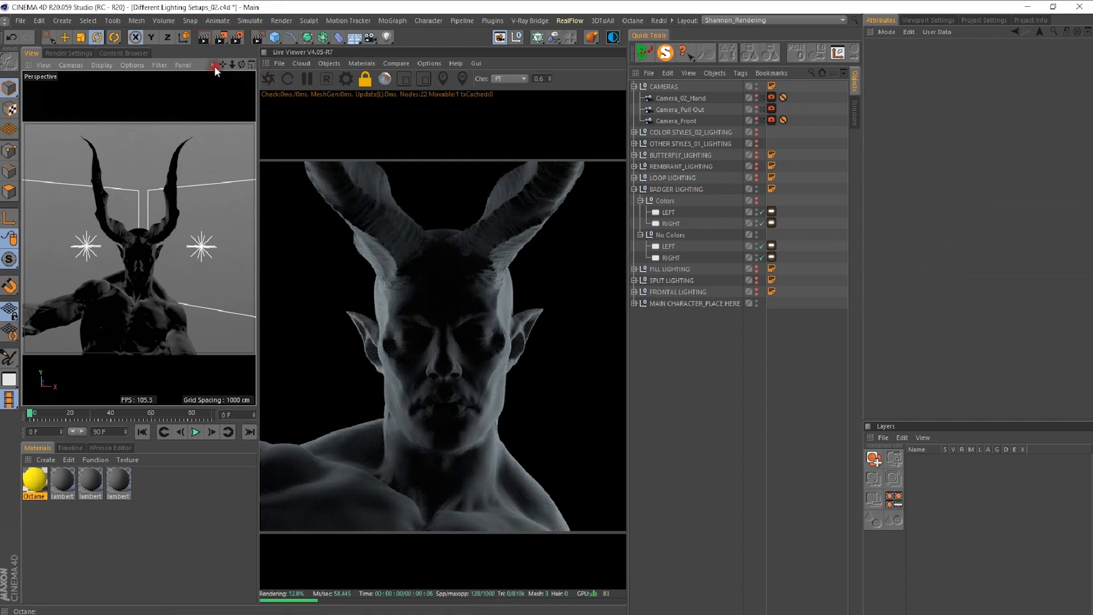
mouse_move(241, 65)
left_mouse_down()
mouse_move(156, 56)
mouse_move(270, 63)
mouse_move(253, 59)
left_mouse_up()
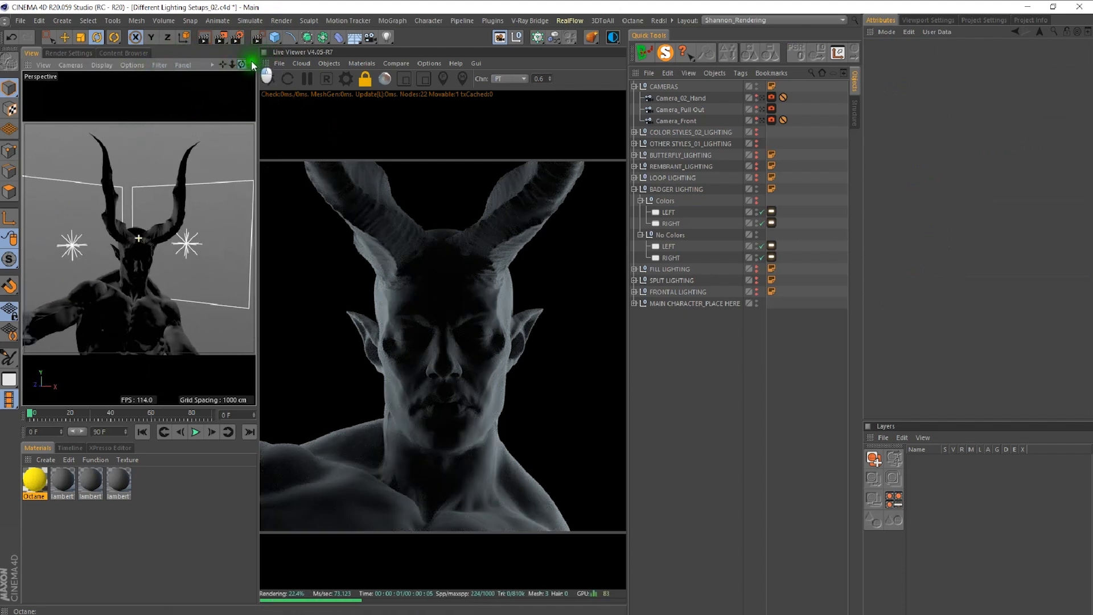
left_click(667, 245)
left_click(669, 258, "ctrl")
right_click(669, 259)
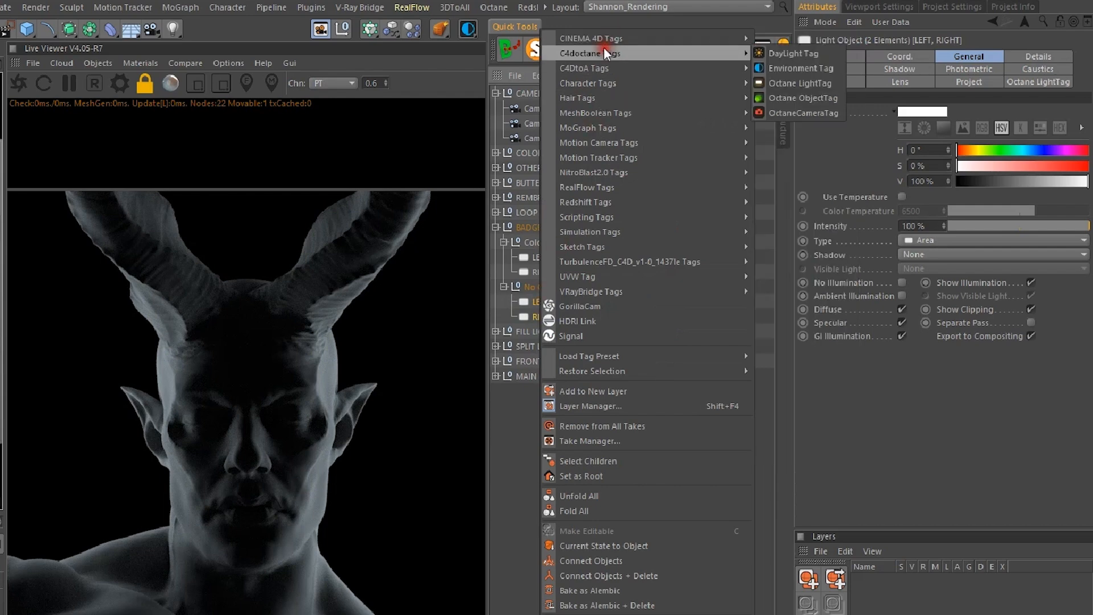
mouse_move(609, 37)
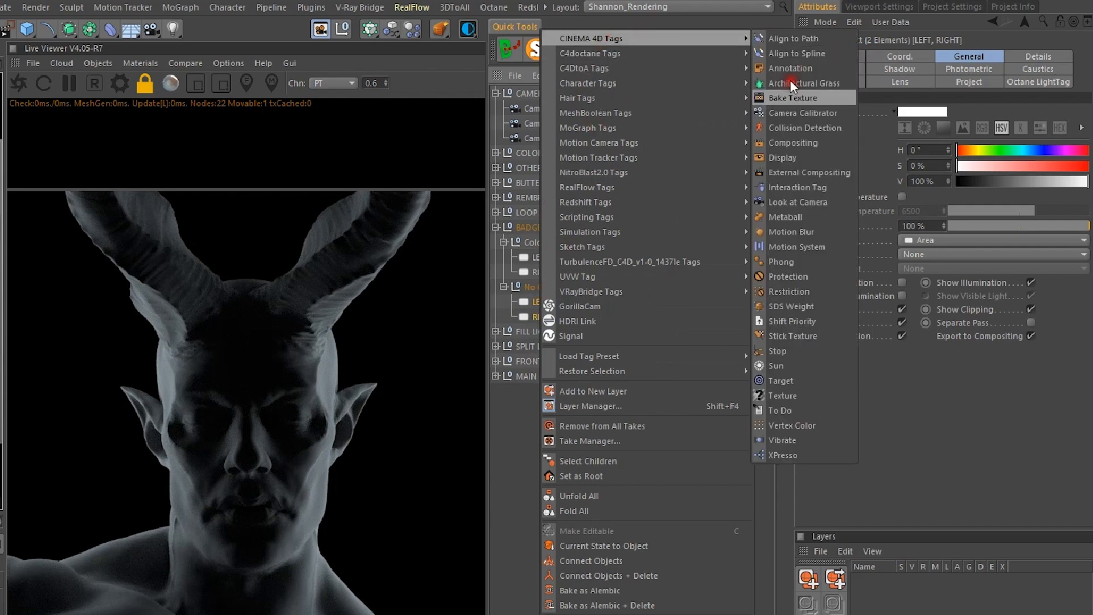
left_click(784, 376)
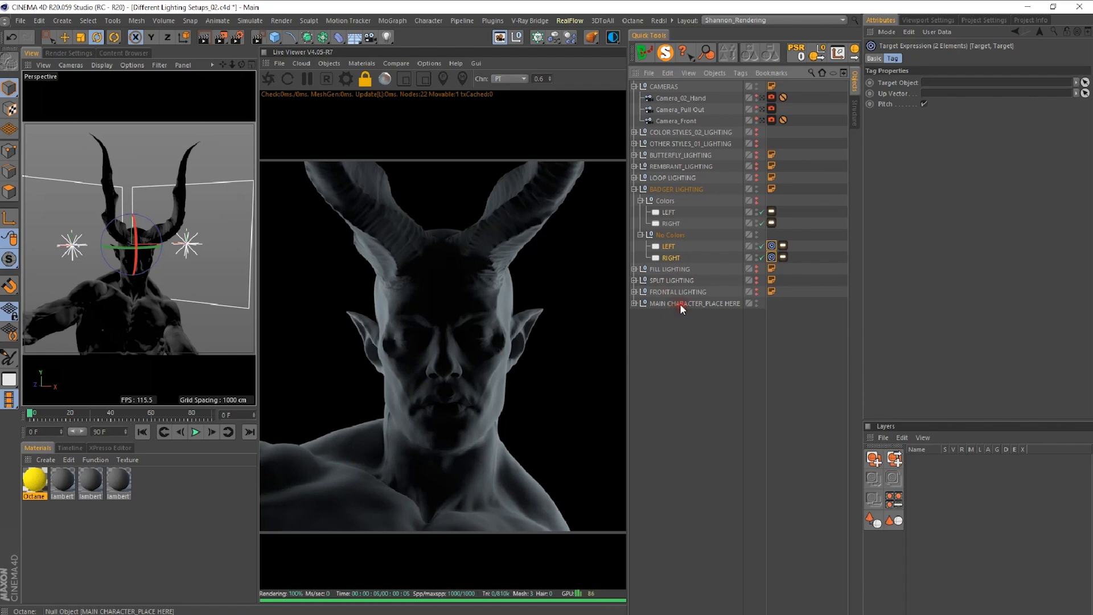
left_click_drag(680, 303, 962, 86)
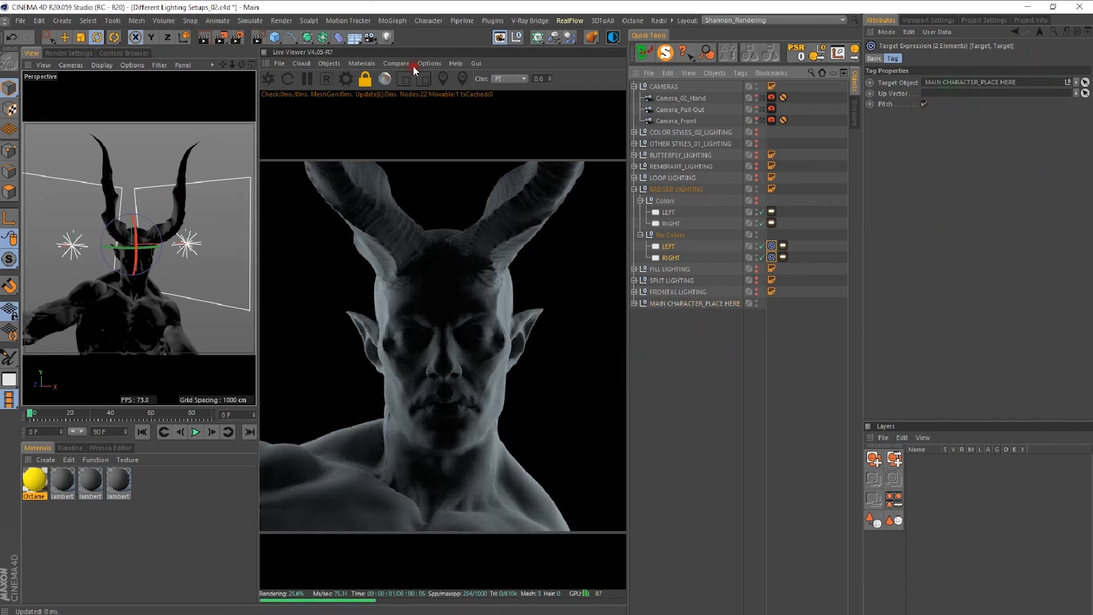
- Try moving both No Colors lights up above the character's horns and undo the move
left_click(64, 37)
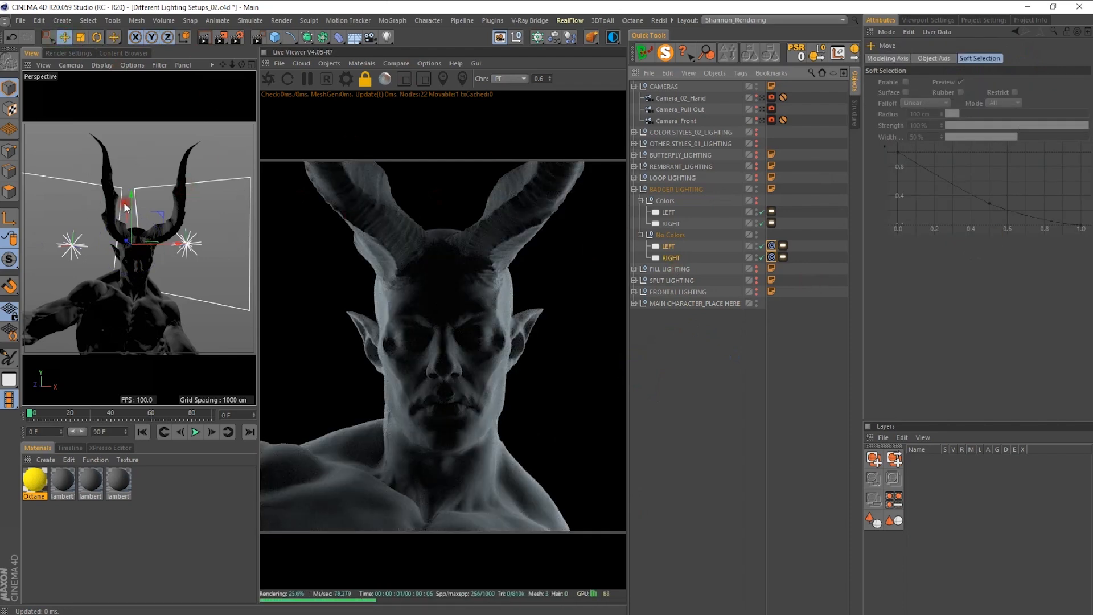
left_click_drag(132, 195, 131, 123)
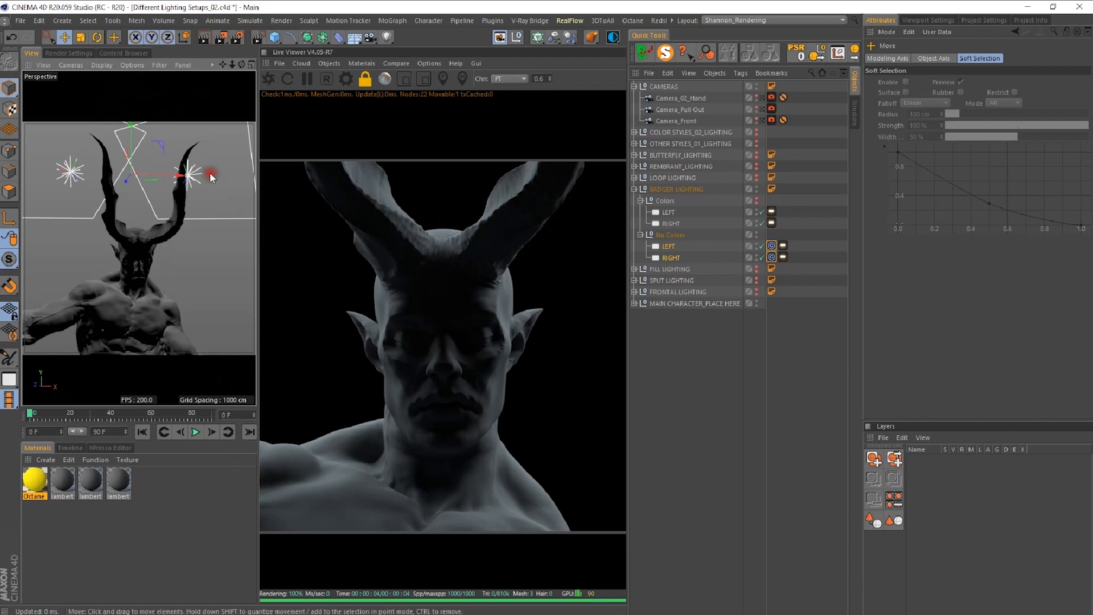
key("ctrl+z")
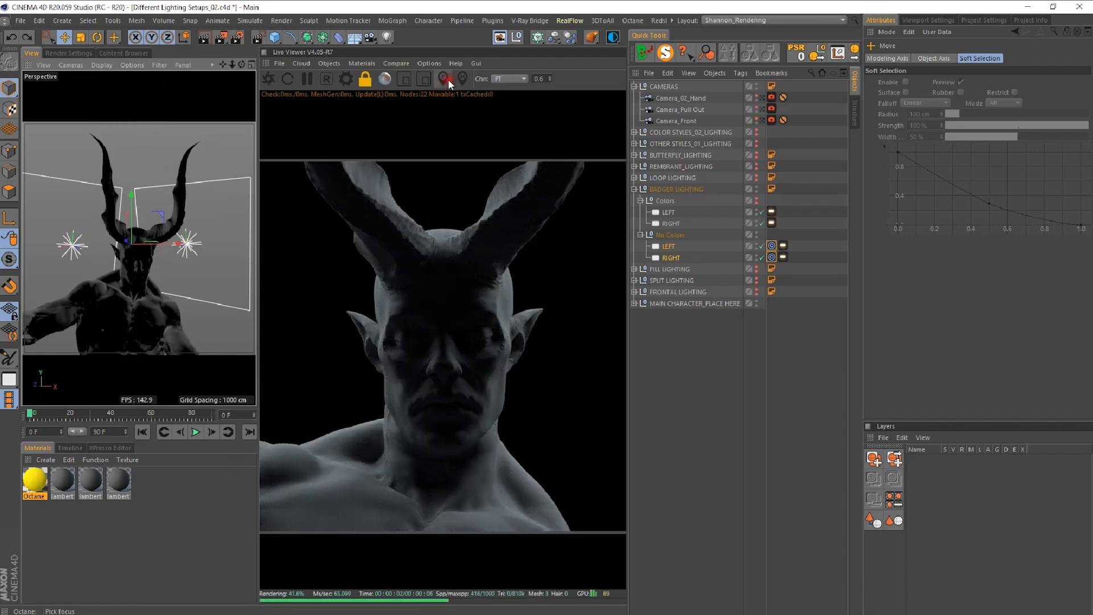
- Turn on the Live Viewer's Check Camera option and try both No Colors lights above the horns, viewed through Camera_Front
left_click(422, 61)
left_click(474, 224)
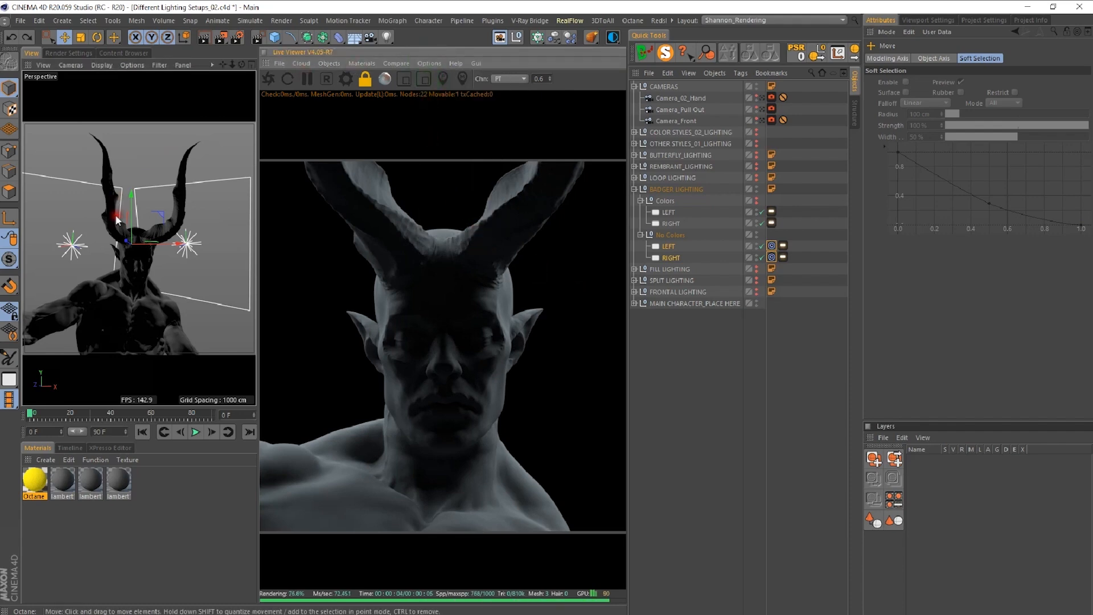
left_click_drag(127, 194, 129, 139)
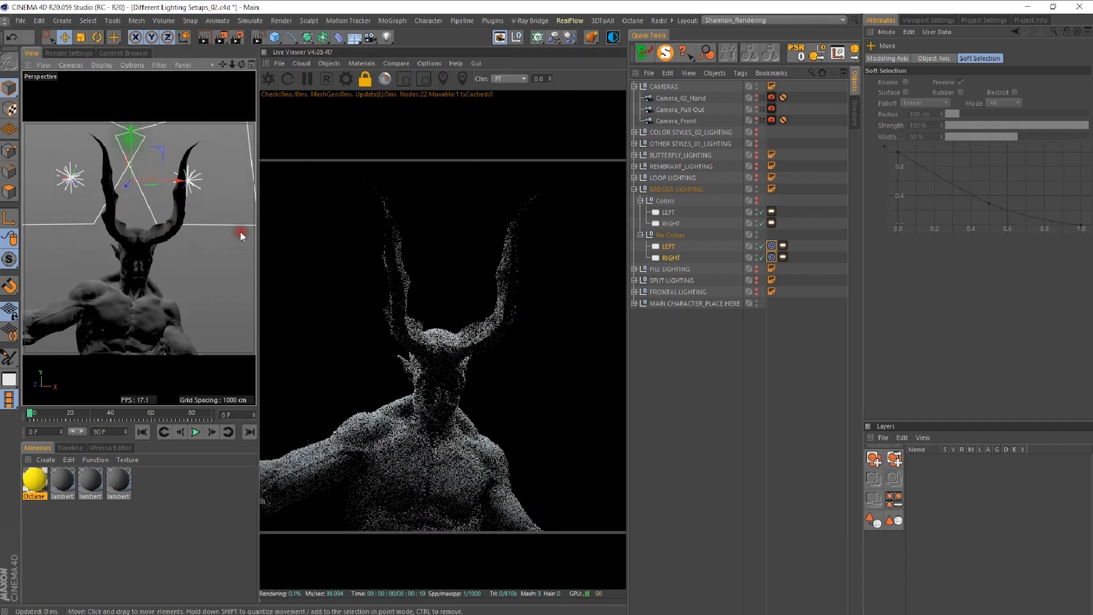
left_click(762, 120)
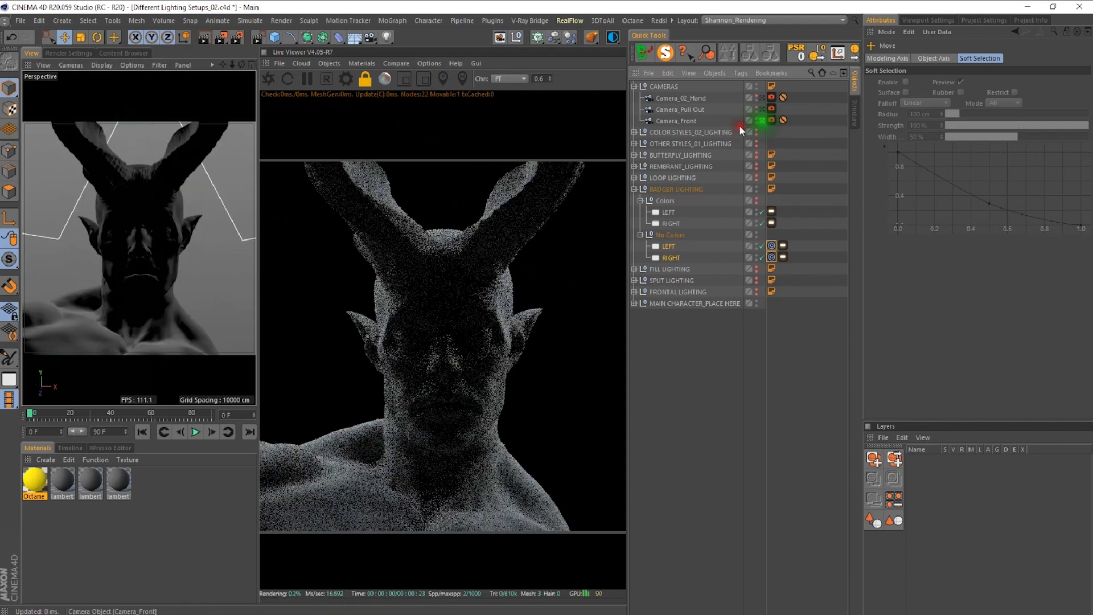
left_click(271, 211)
left_click(669, 374)
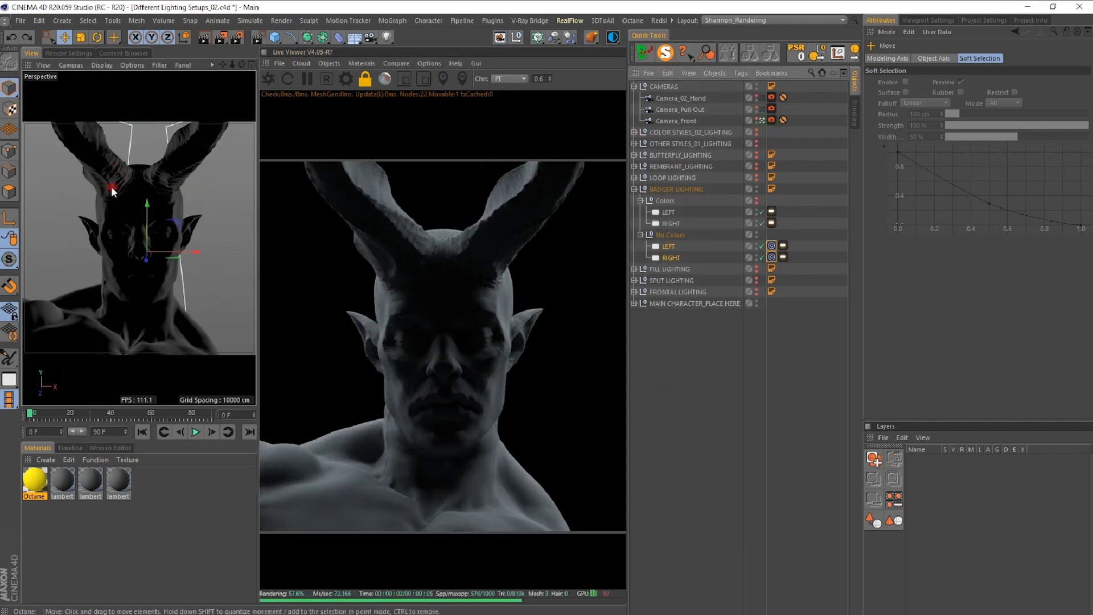
- Try both No Colors lights at higher and much lower heights around the face, and undo the moves
left_click_drag(142, 201, 145, 172)
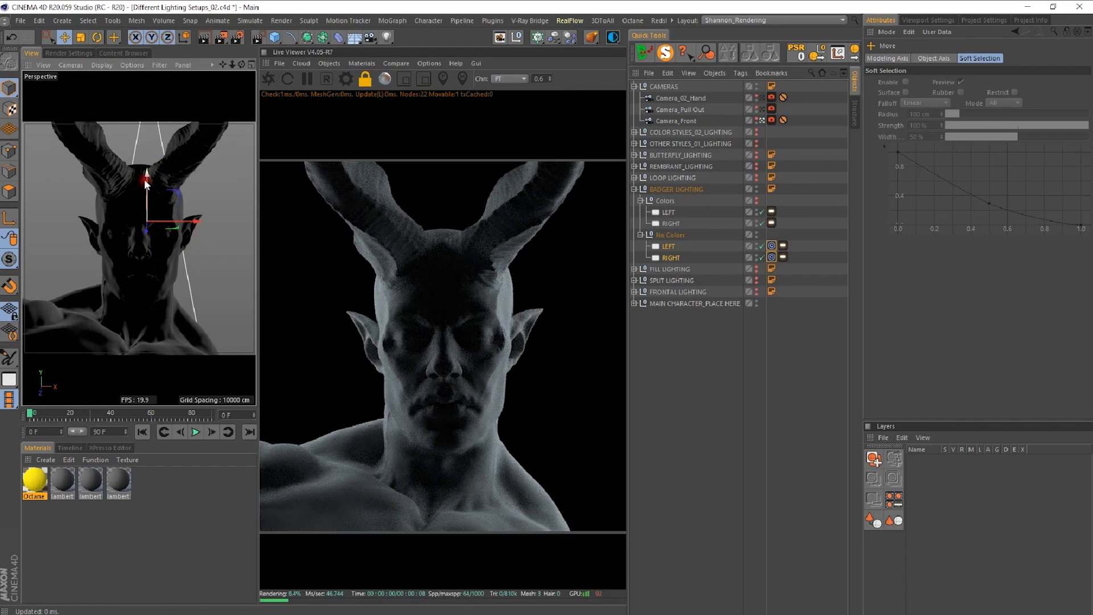
left_click_drag(147, 170, 166, 36)
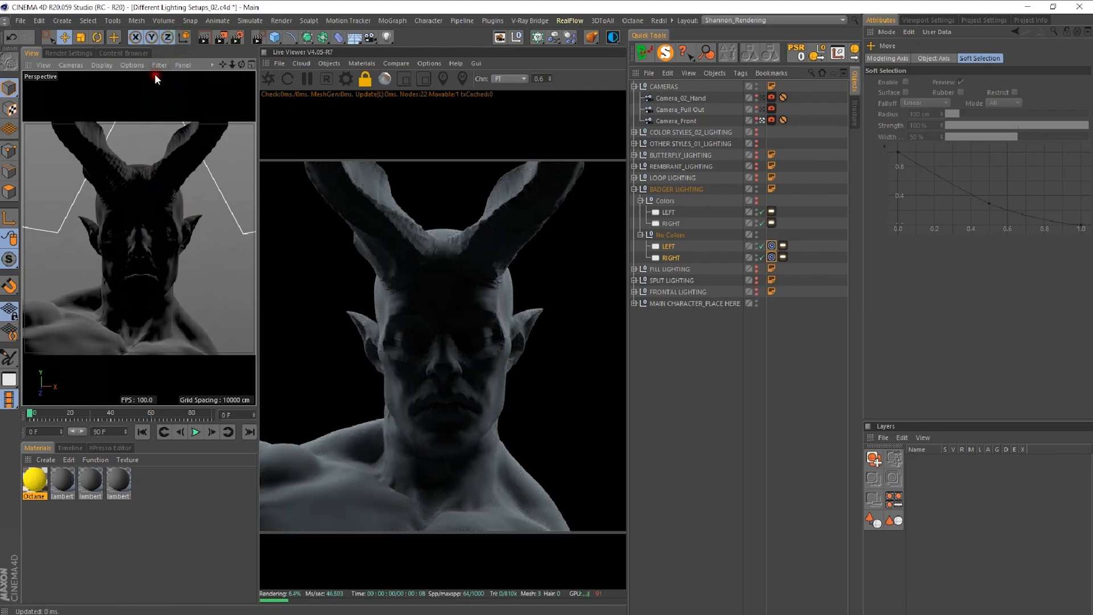
left_click(139, 254)
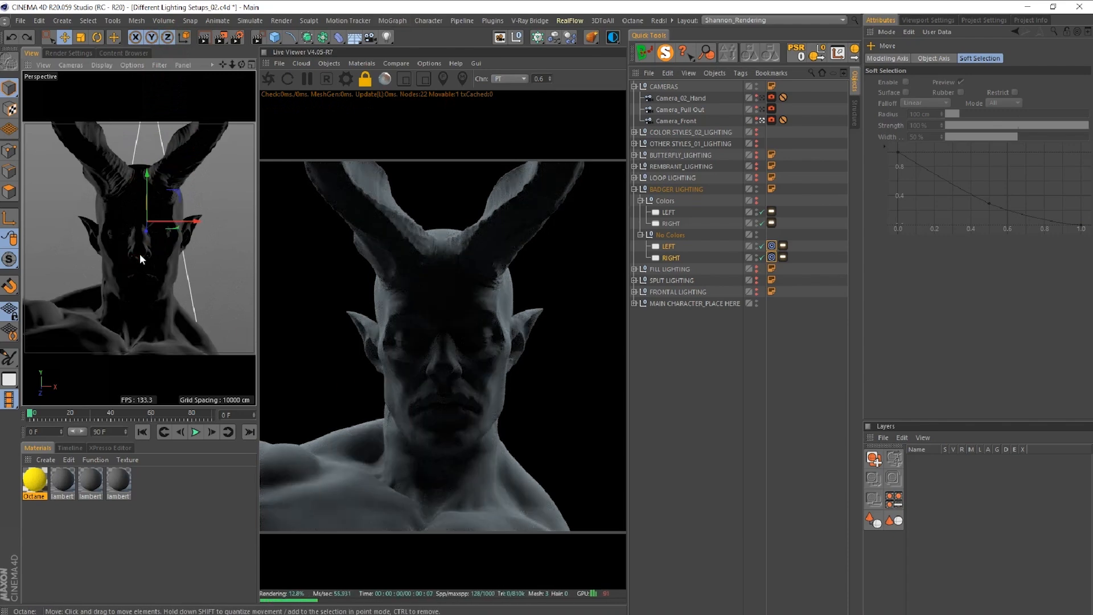
mouse_move(155, 200)
left_mouse_down()
mouse_move(152, 176)
mouse_move(141, 209)
left_mouse_up()
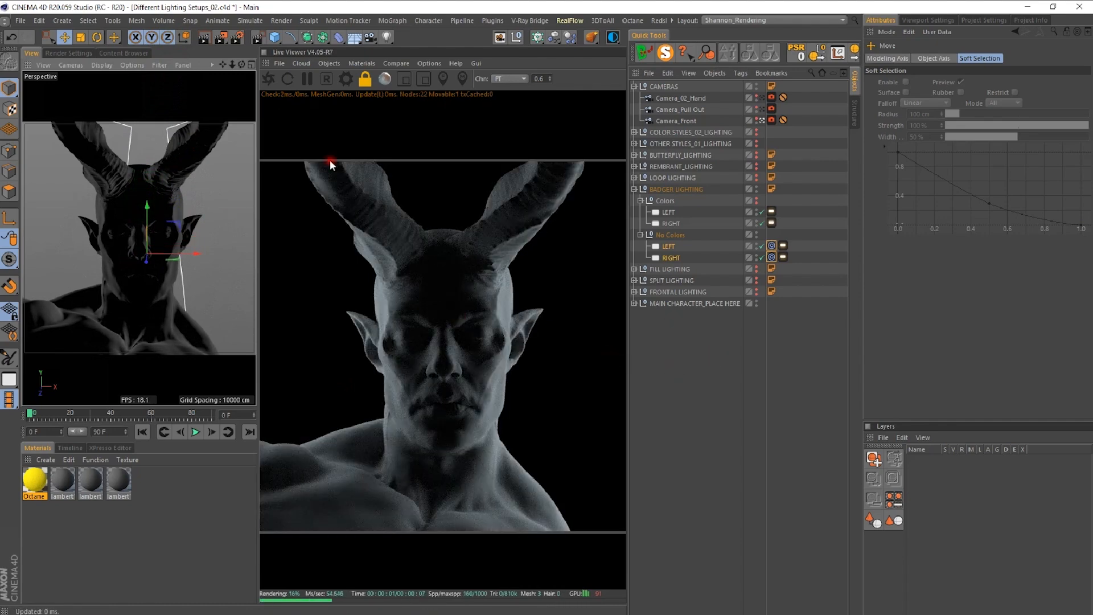
left_click_drag(145, 204, 114, 362)
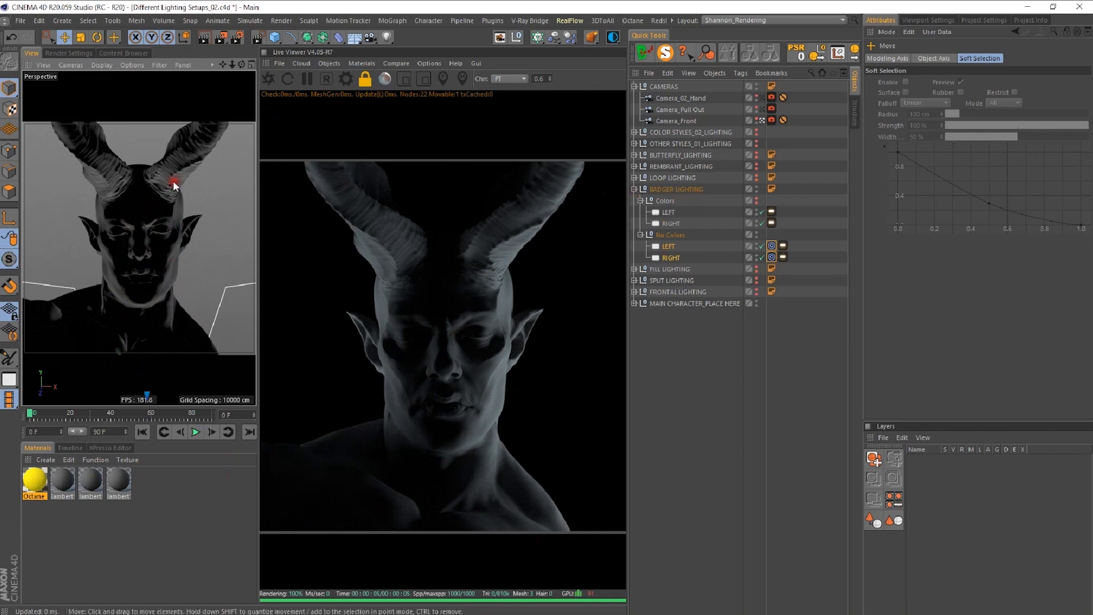
key("ctrl+z")
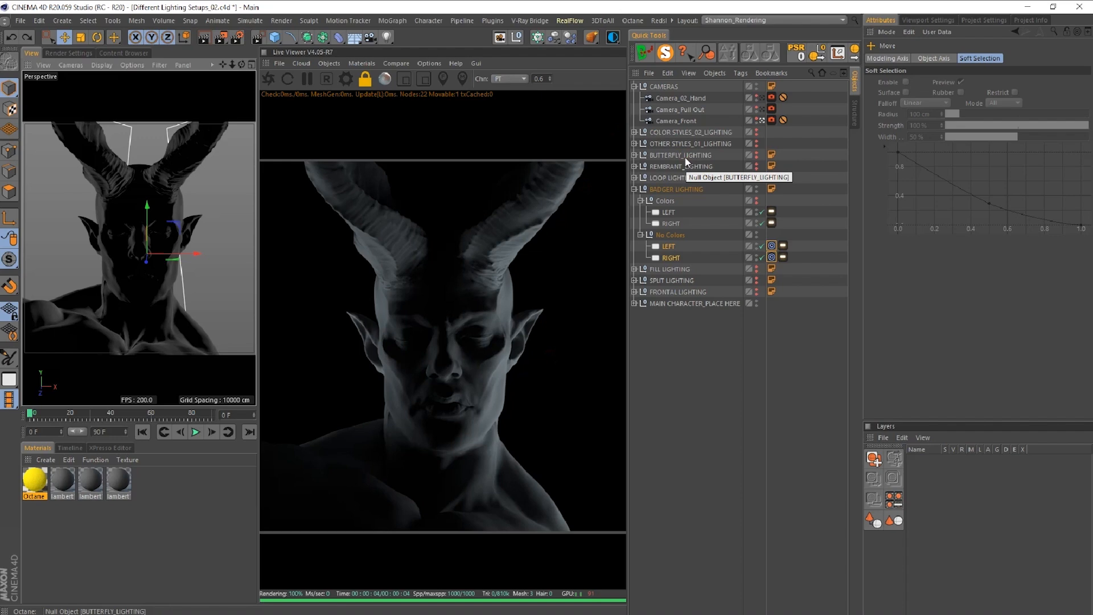
- Hide the No Colors group and show the Colors group under BADGER LIGHTING
left_click(756, 237)
left_click(756, 237)
left_click(756, 233)
left_click(756, 233)
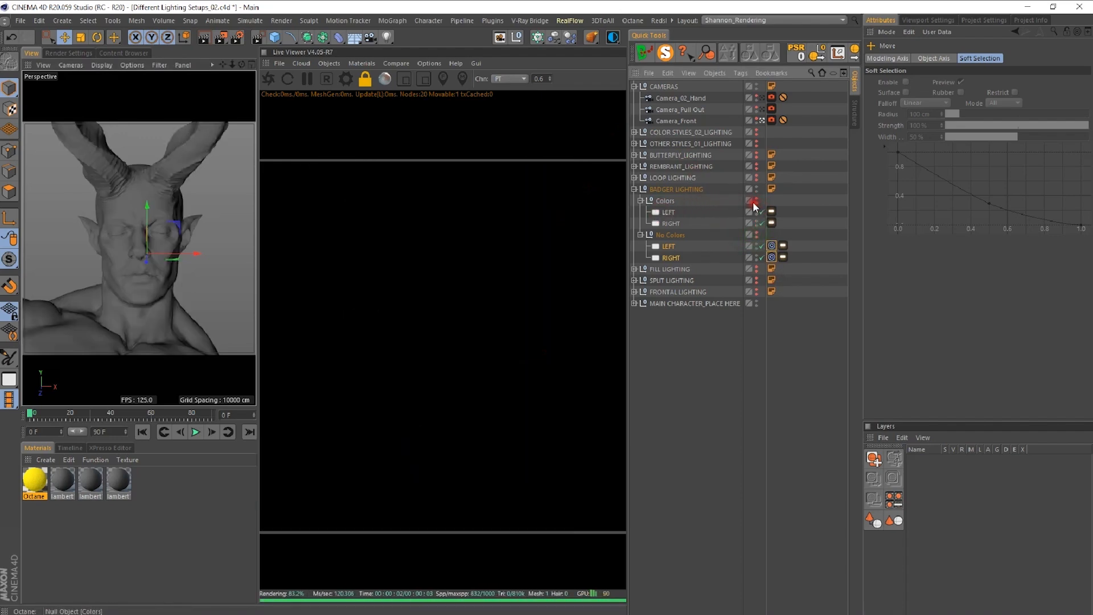
left_click(640, 235)
left_click(756, 204)
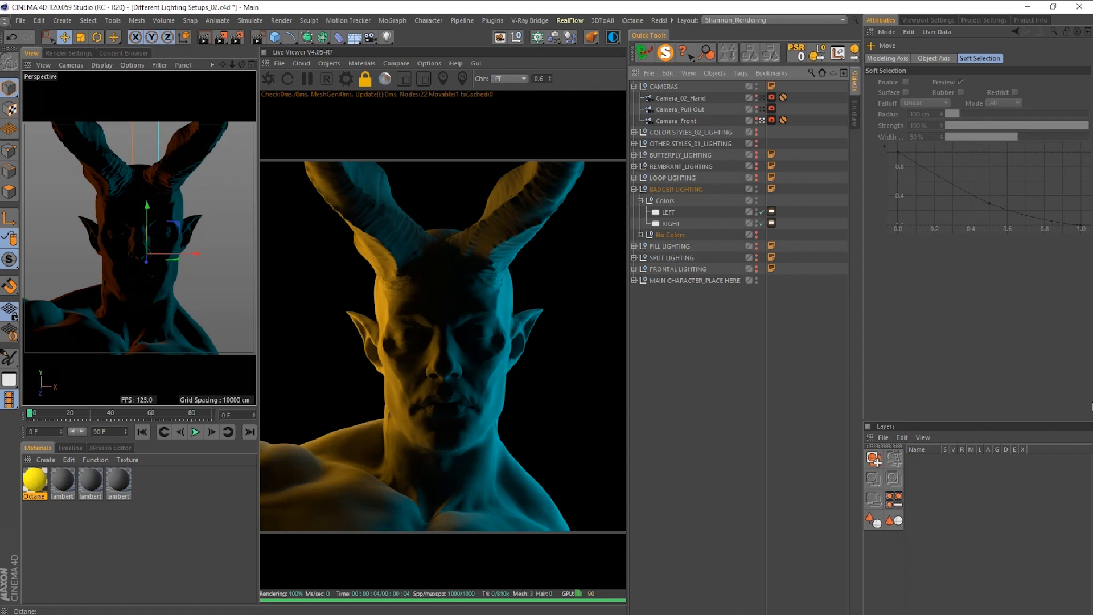
- Hide and collapse the BADGER LIGHTING group and turn on the LOOP LIGHTING group
left_click(756, 190)
left_click(755, 191)
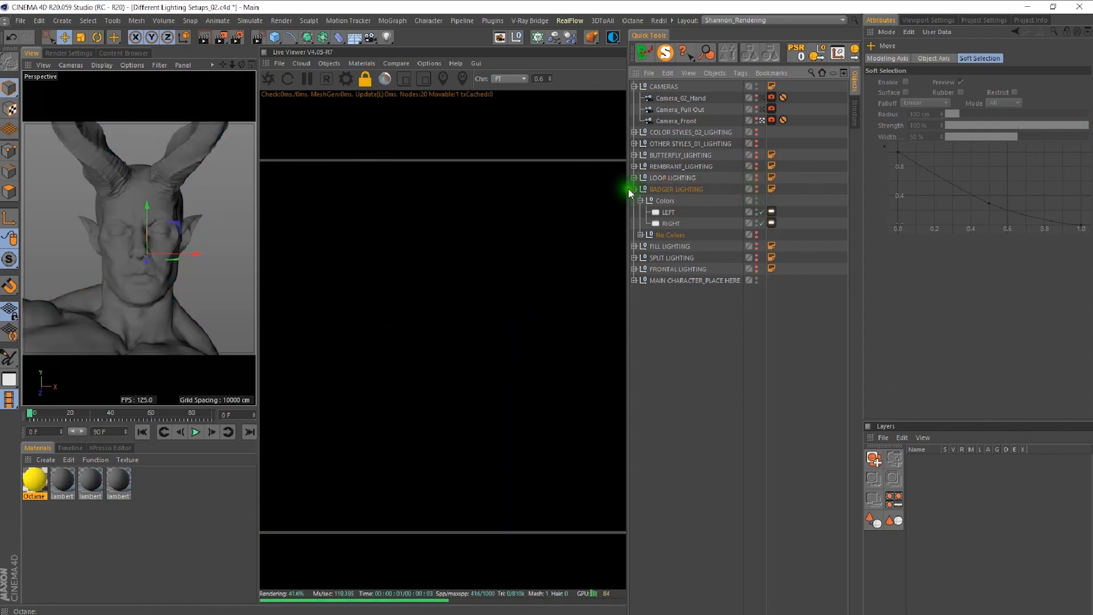
left_click(637, 189)
left_click(675, 178)
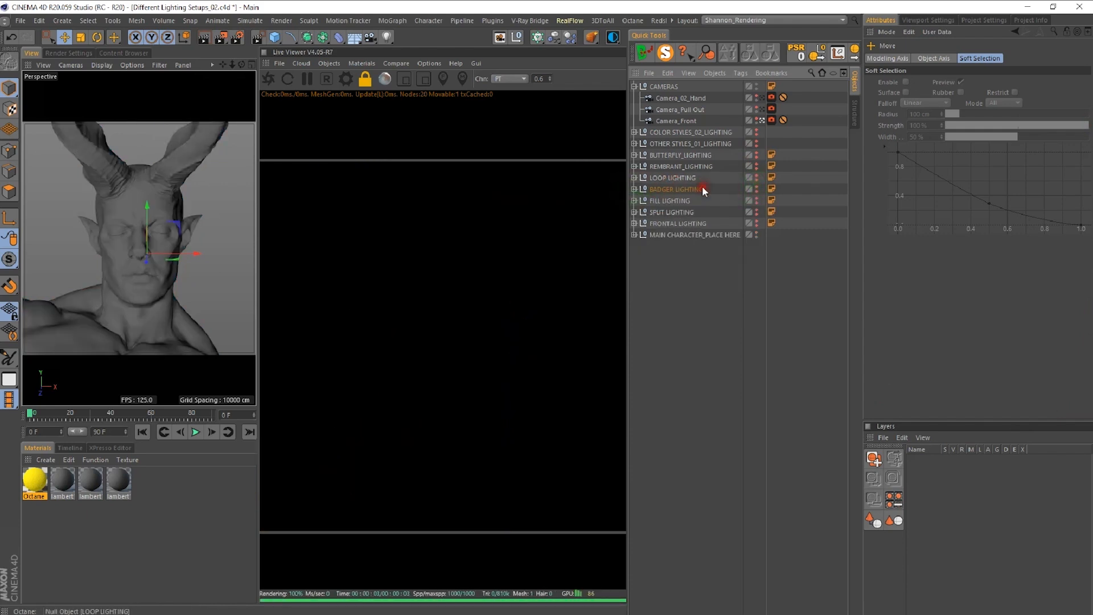
left_click(756, 178)
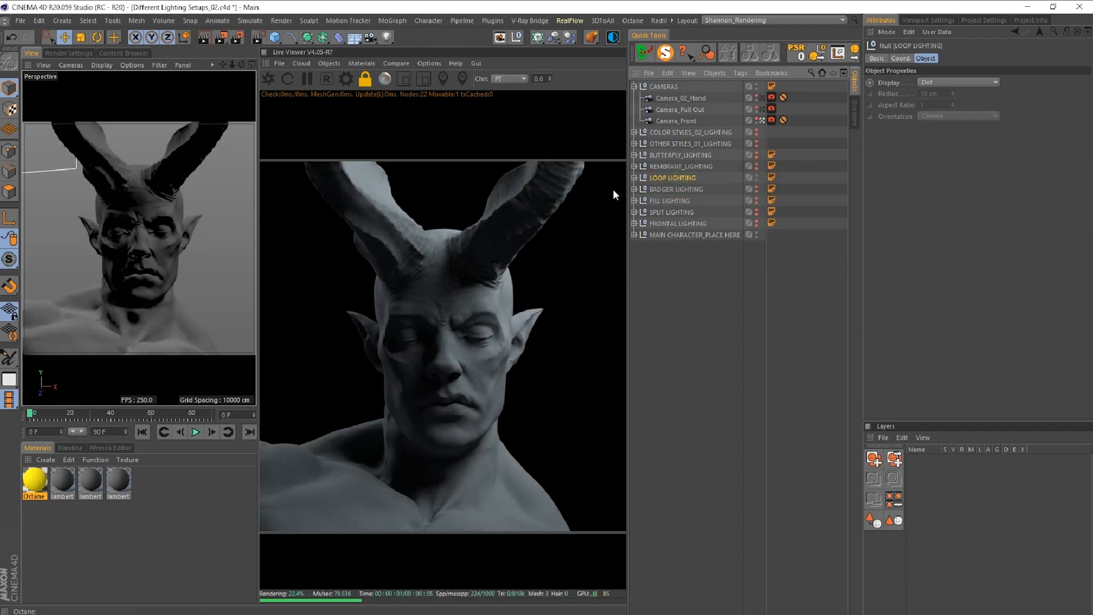
- Turn off the Live Viewer's Check Camera option and leave Camera_Front to view the loop lights around the character
left_click(429, 63)
left_click(443, 79)
left_click(761, 119)
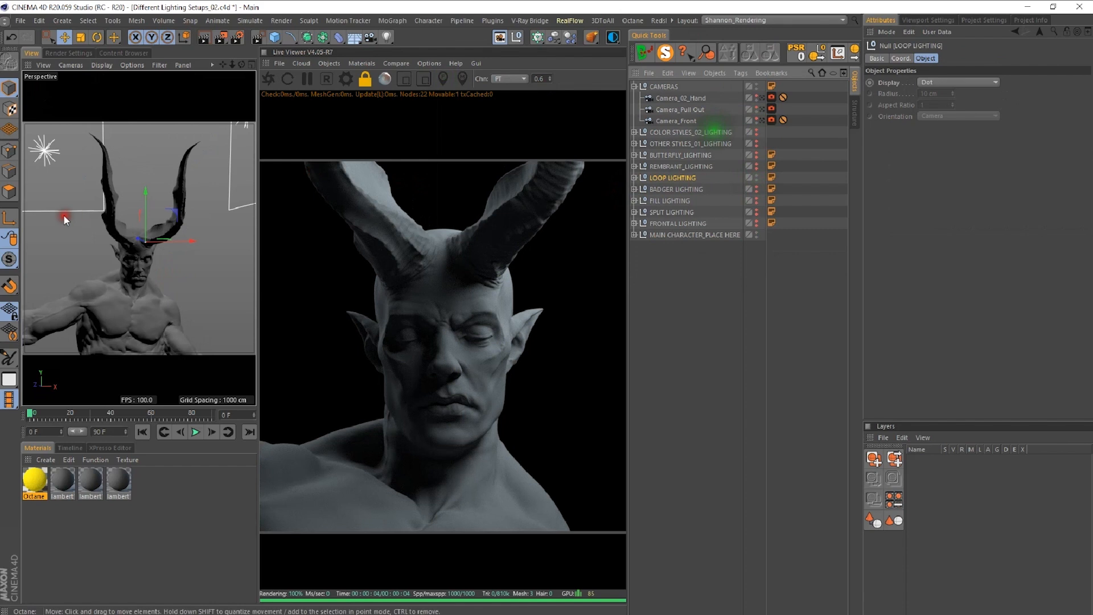
mouse_move(128, 250)
right_mouse_down("alt")
mouse_move(143, 247)
mouse_move(113, 258)
right_mouse_up("alt")
left_click_drag(113, 257, 85, 321, "alt")
middle_click_drag(86, 321, 86, 221, "alt")
left_click_drag(89, 217, 113, 232, "alt")
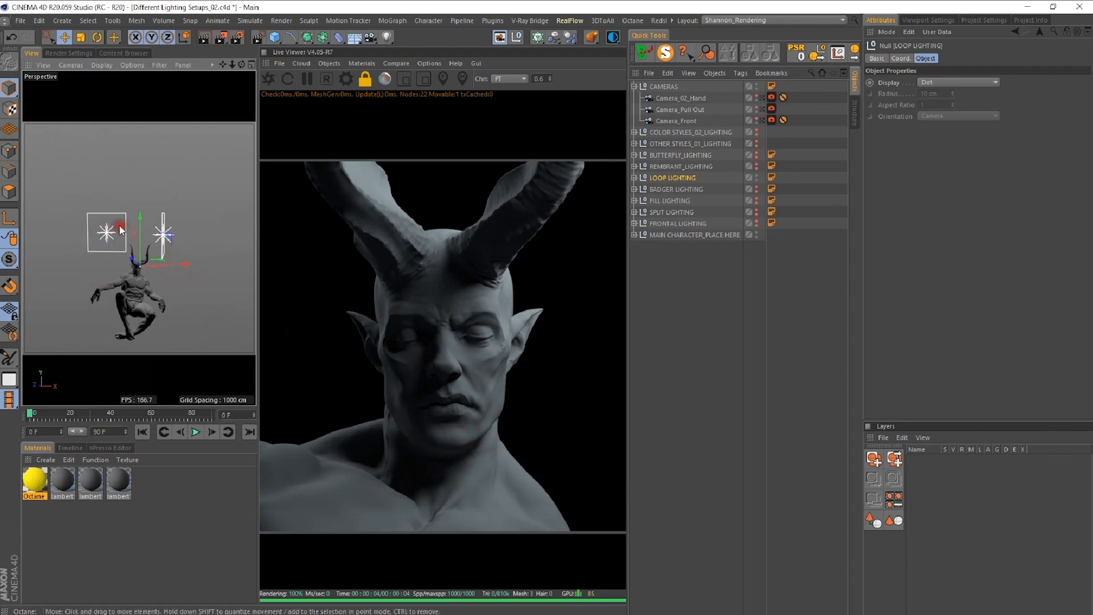
left_click(690, 302)
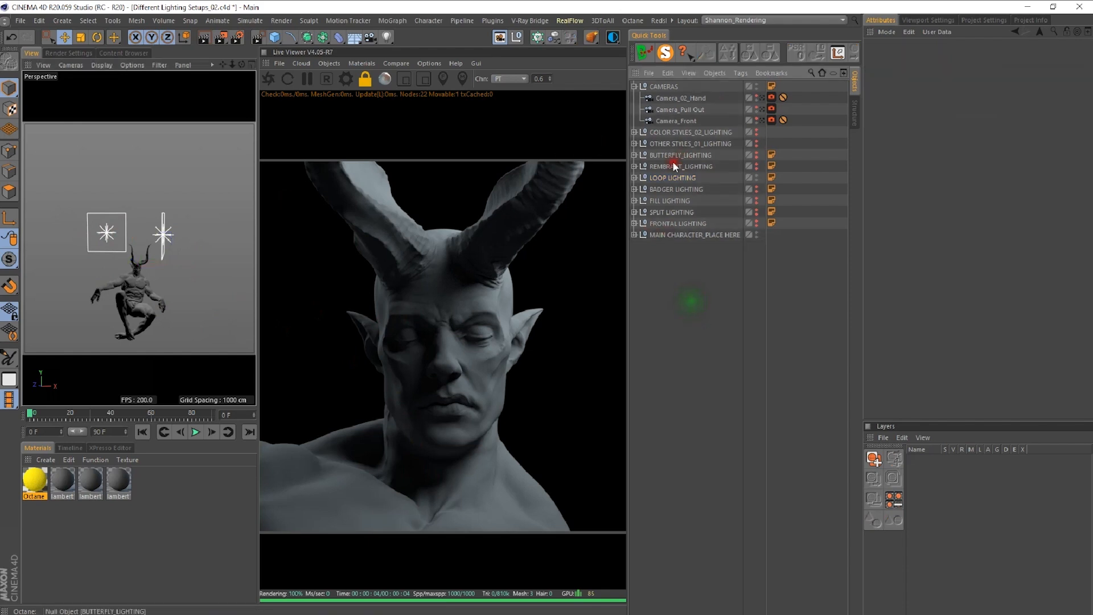
- Expand LOOP LIGHTING and examine the Octane light tag settings of the Back and RIGHT lights
left_click(634, 178)
left_click(662, 189)
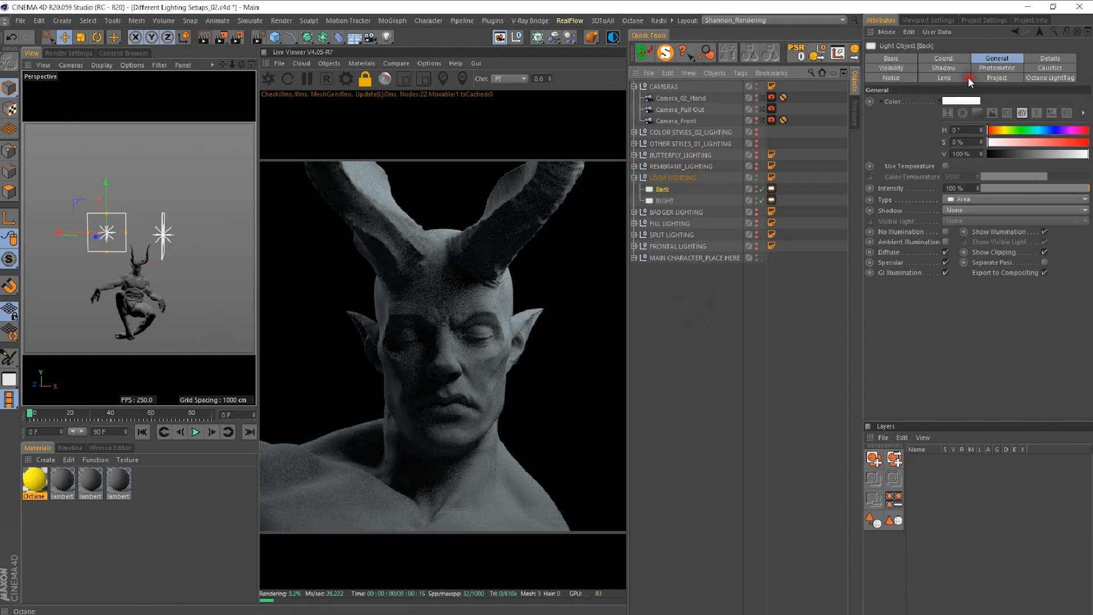
left_click(772, 189)
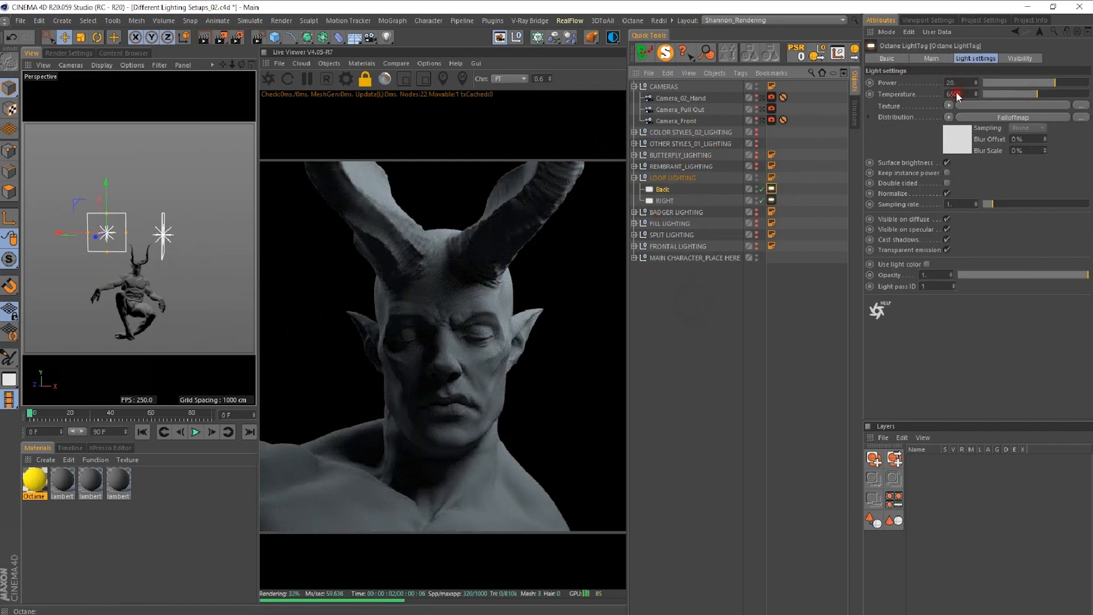
left_click(772, 200)
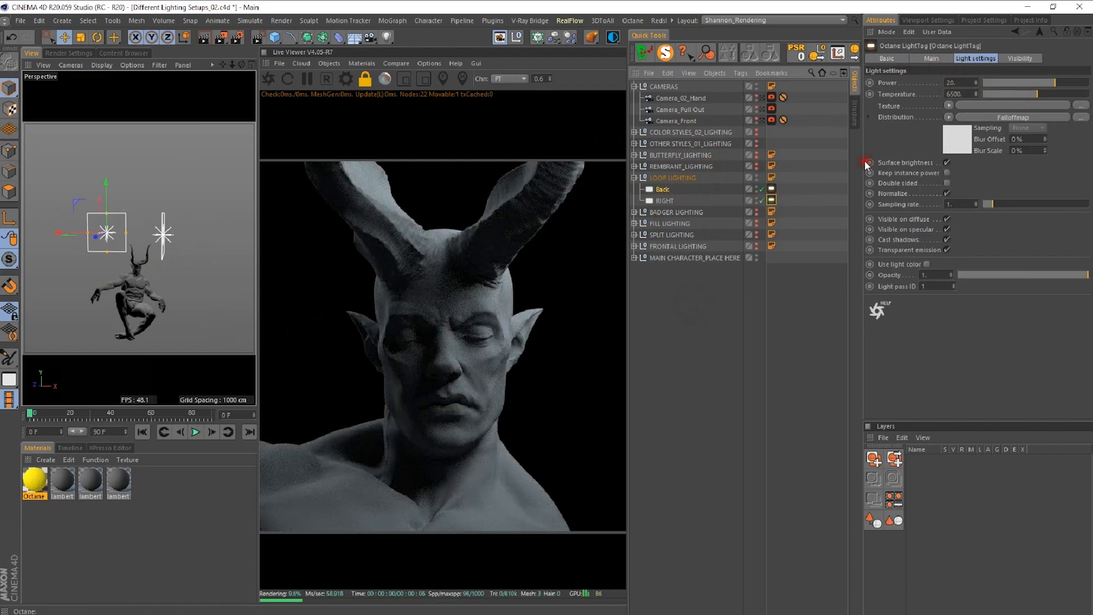
- Select the loop setup's RIGHT light and examine its placement relative to the character from several angles and through Camera_Front
left_click(660, 200)
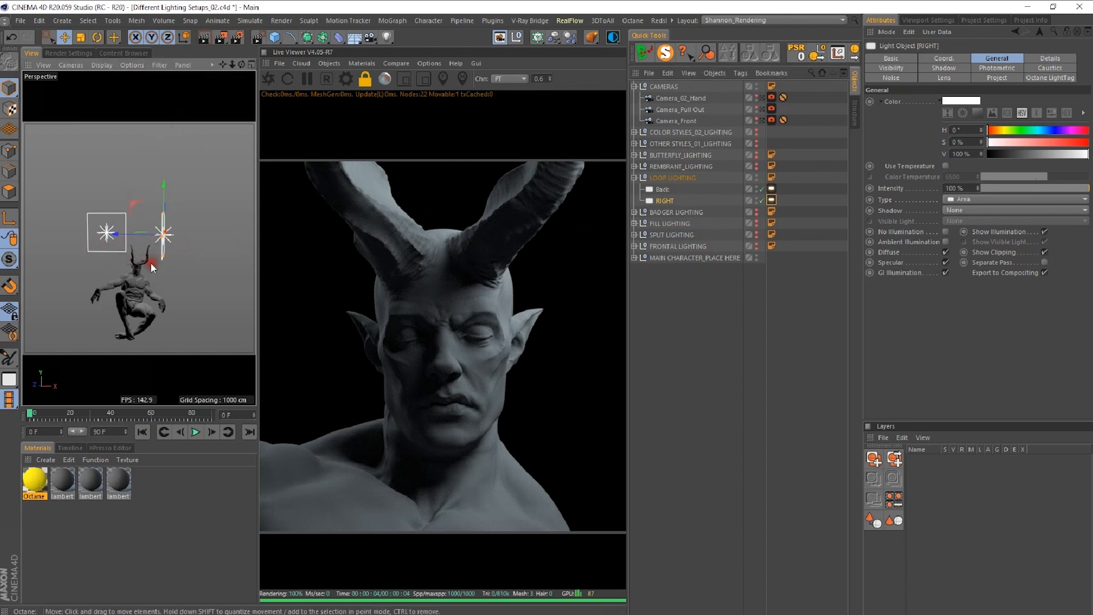
scroll(182, 277, "up", 5)
left_click_drag(182, 277, 147, 252, "alt")
left_click_drag(176, 322, 226, 315, "alt")
left_click_drag(91, 239, 145, 301, "alt")
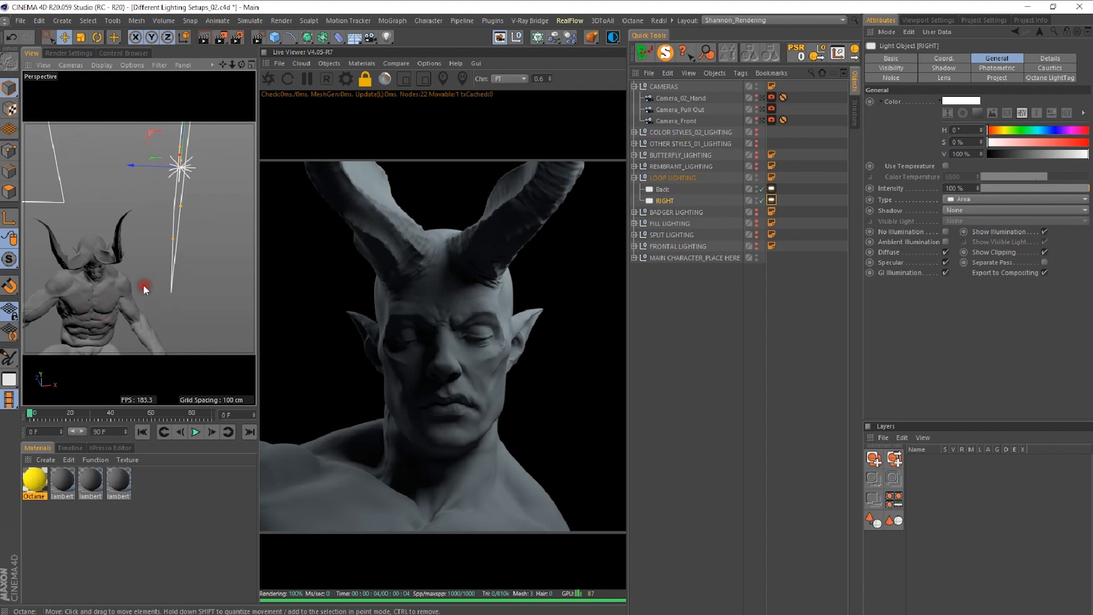
left_click_drag(111, 282, 148, 254, "alt")
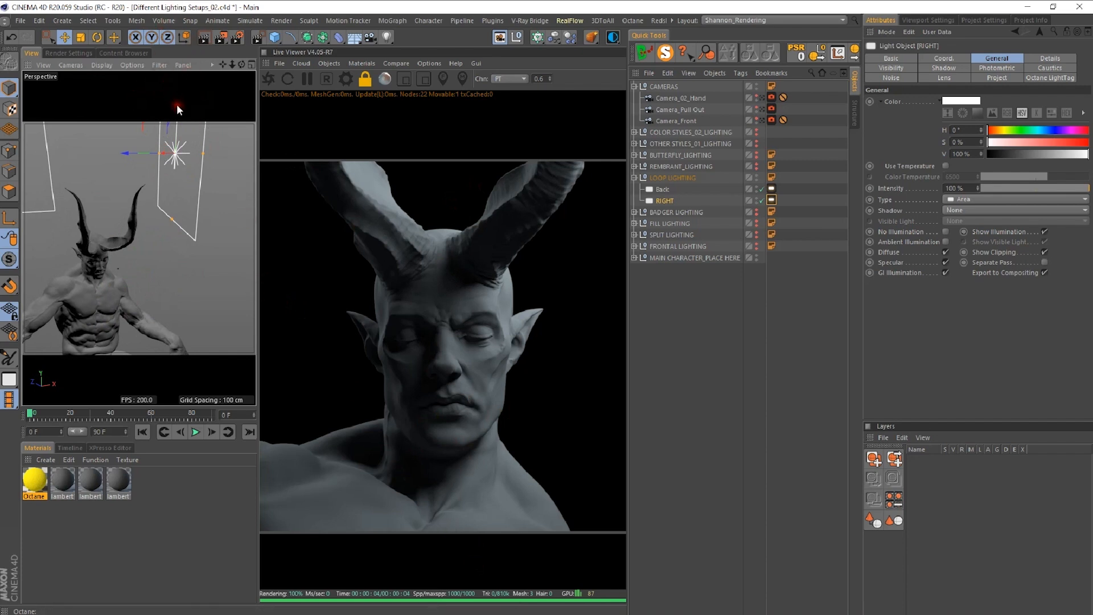
left_click(761, 120)
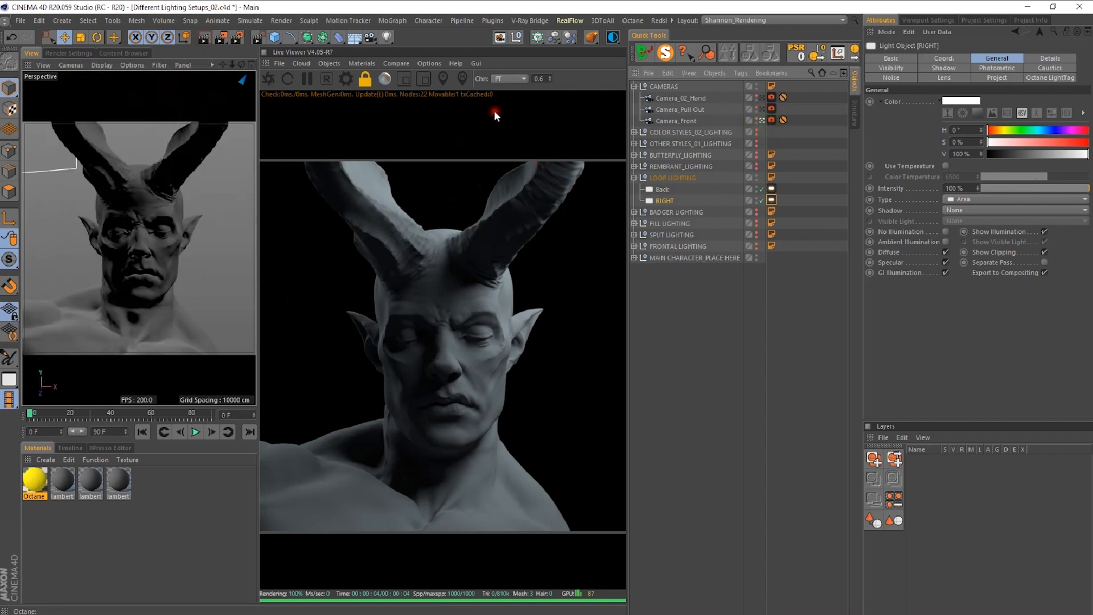
left_click(762, 120)
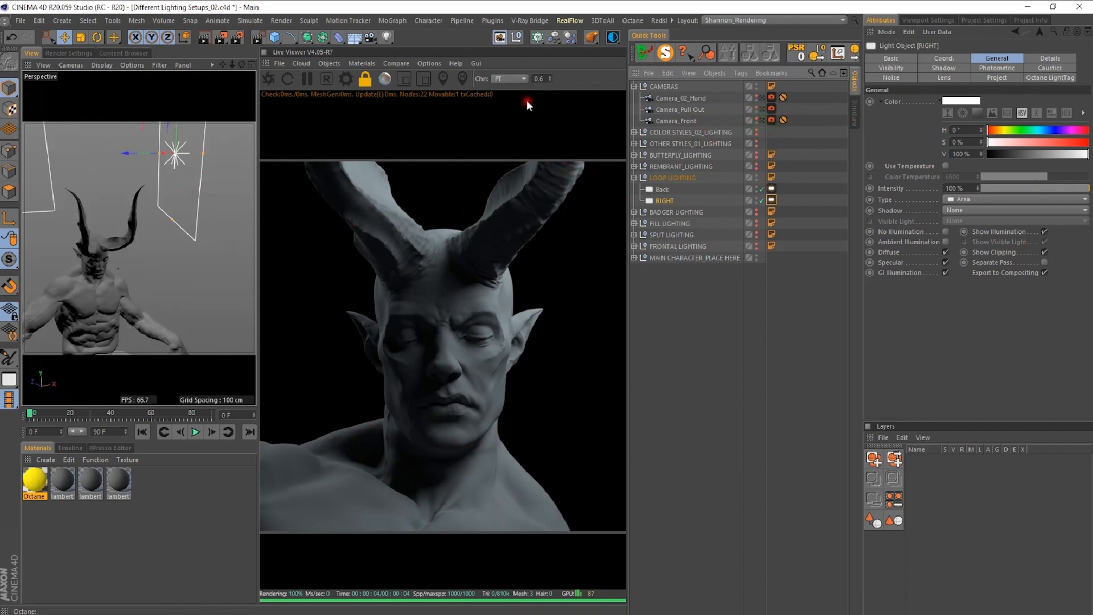
- Try lowering the loop setup's RIGHT light to face height and below the chest, undo the moves, and recheck through Camera_Front
left_click_drag(176, 120, 177, 187)
left_click_drag(176, 198, 178, 206)
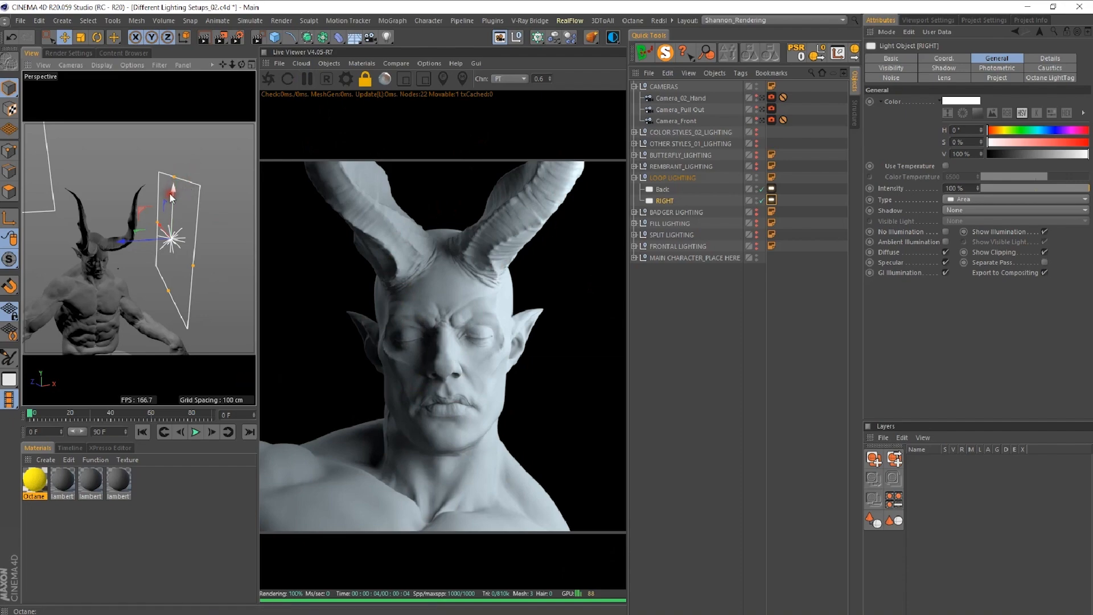
left_click_drag(171, 196, 144, 302)
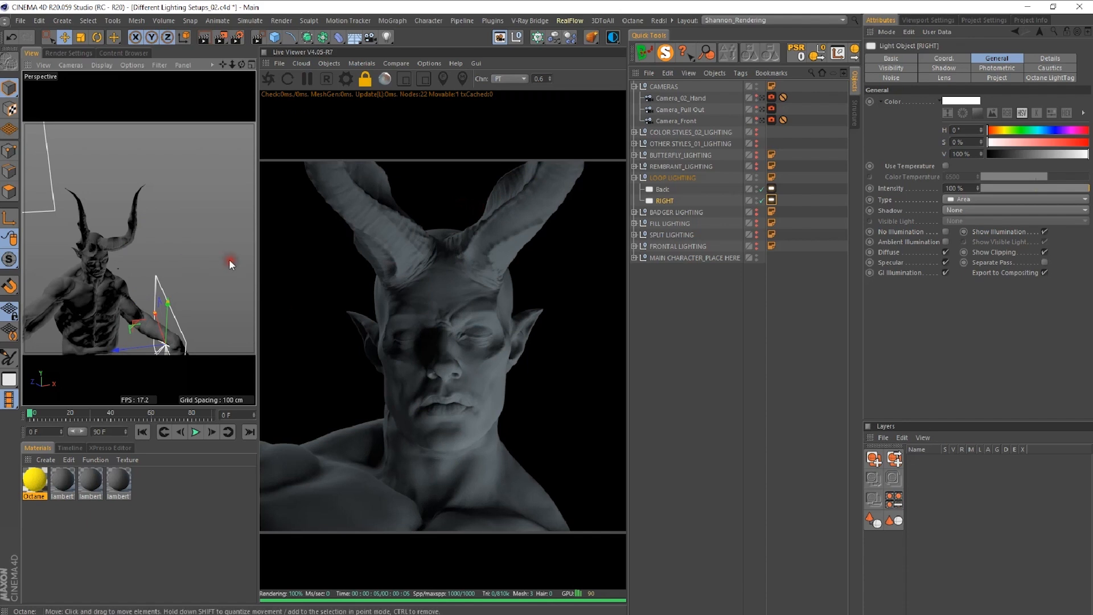
key("ctrl+z")
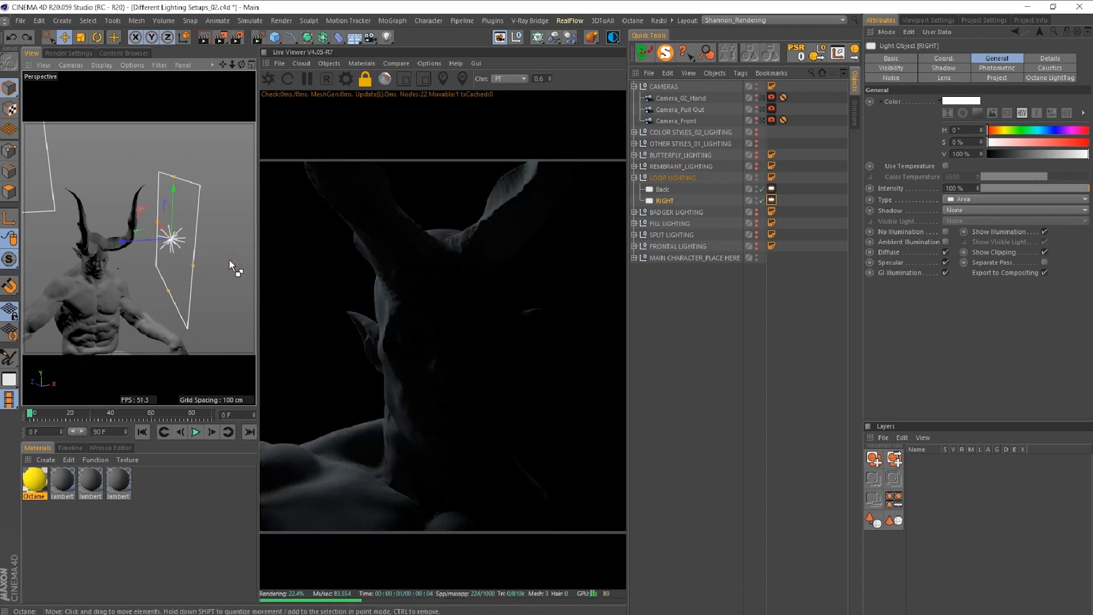
key("ctrl+z")
left_click(762, 120)
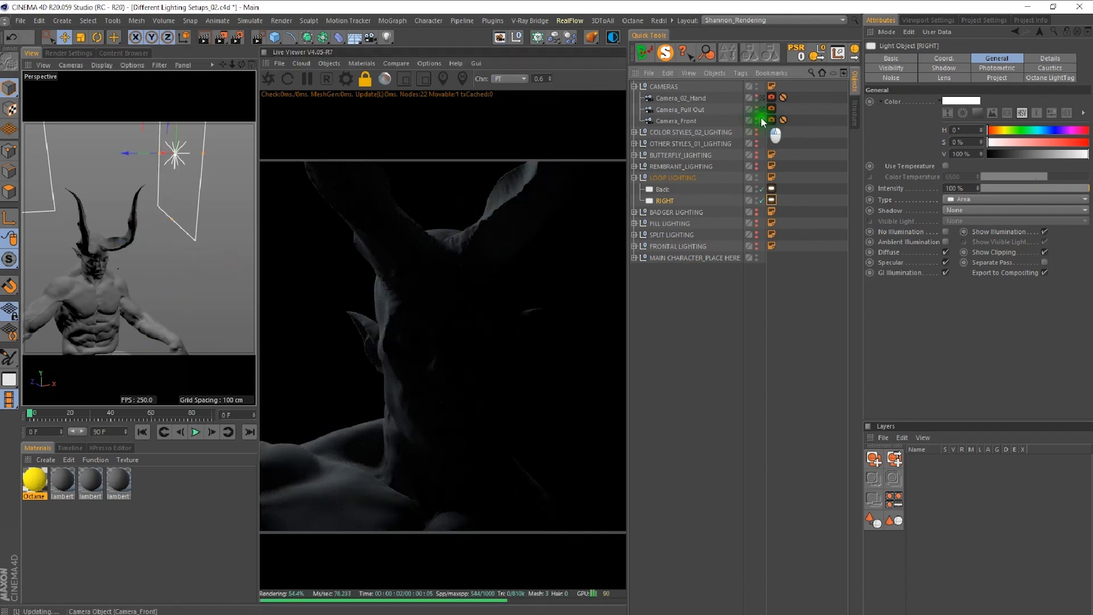
left_click(761, 120)
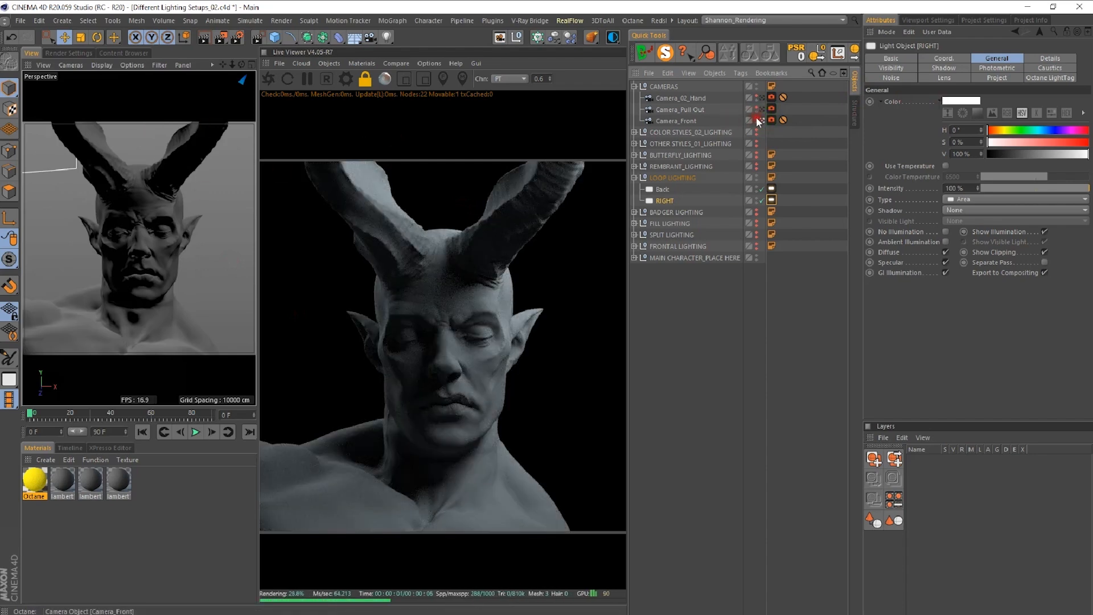
- Try lowering the loop setup's Back light below the character's shoulder and undo the move
middle_click_drag(86, 244, 202, 261, "alt")
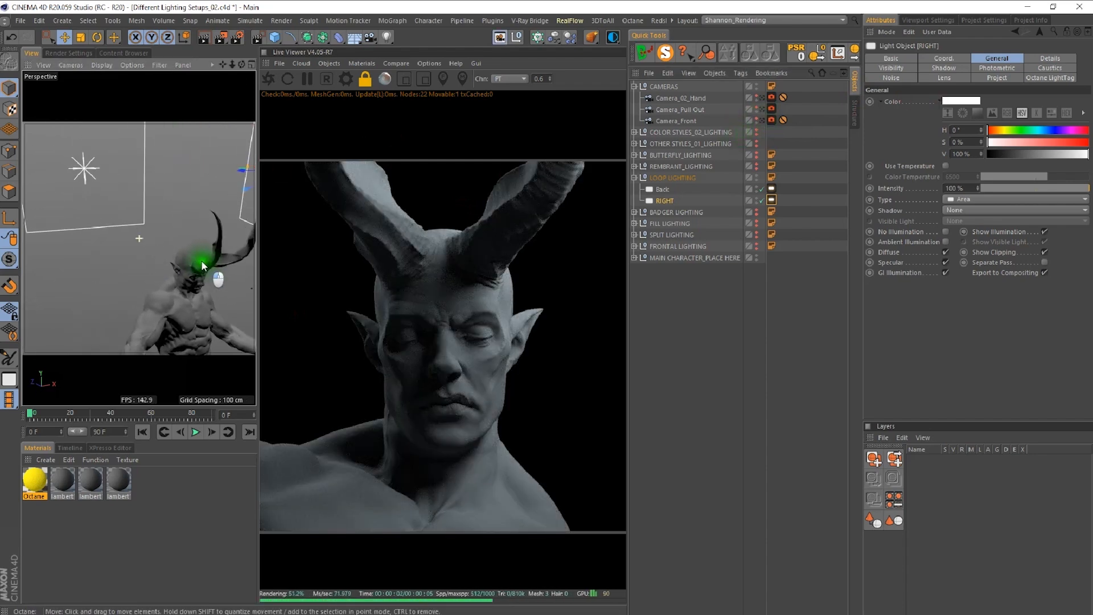
left_click(83, 169)
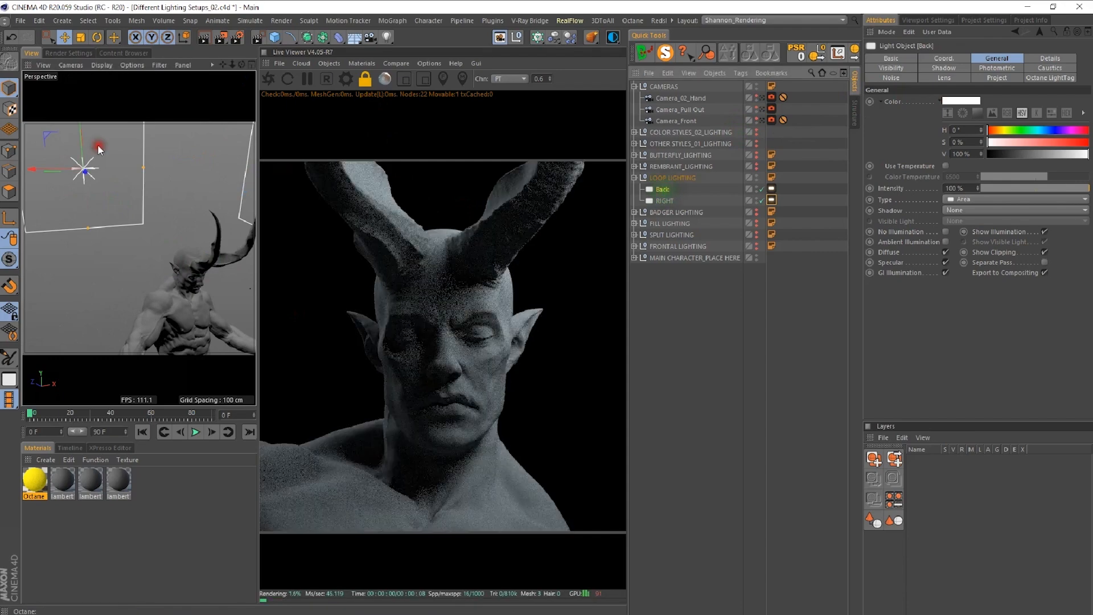
left_click_drag(77, 106, 62, 319)
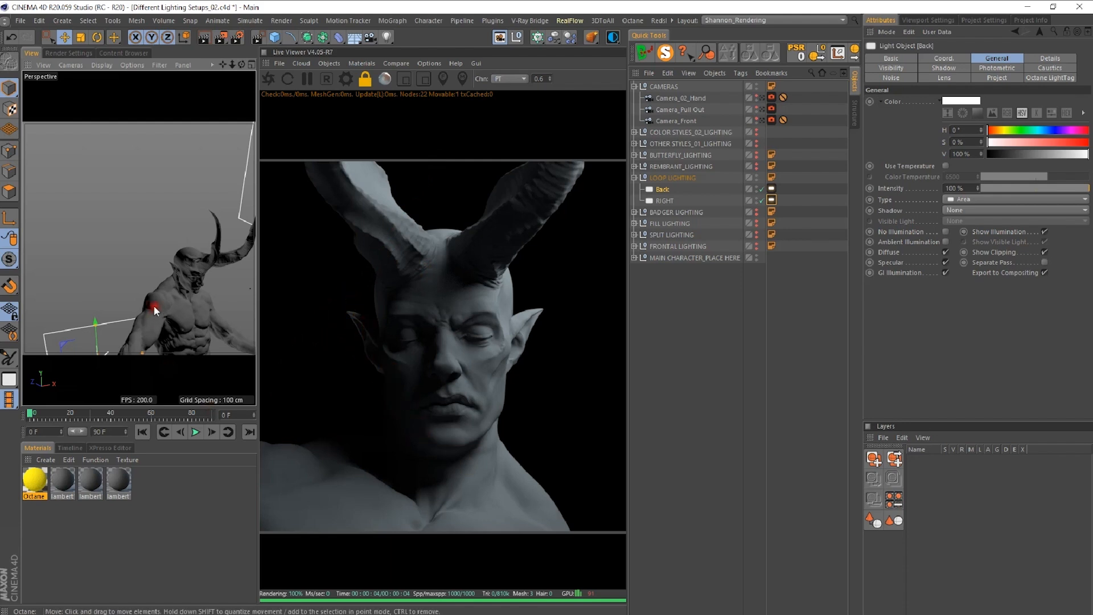
key("ctrl+z")
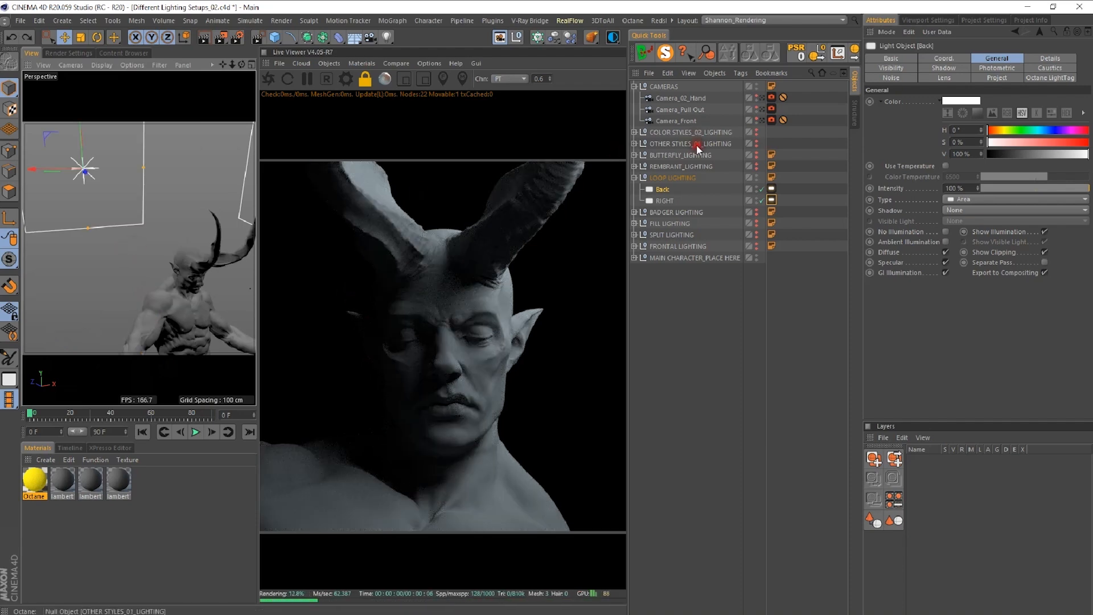
- Collapse and hide the LOOP LIGHTING setup and show the REMBRANT_LIGHTING setup instead
left_click_drag(196, 289, 58, 171, "alt")
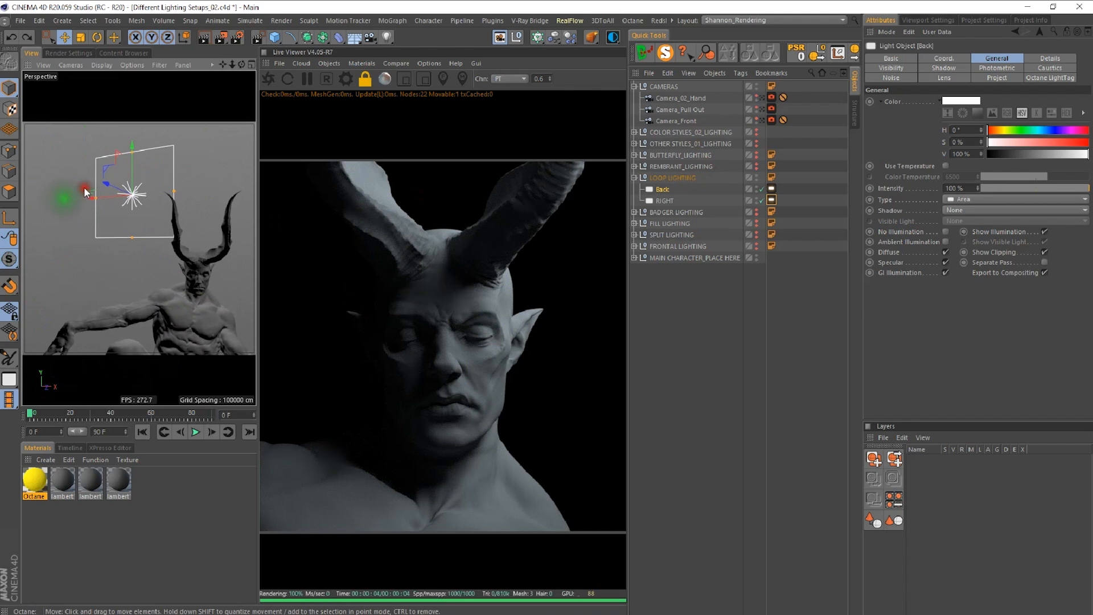
left_click(634, 179)
left_click(756, 175, "alt")
left_click(757, 173, "alt")
left_click(756, 173, "alt")
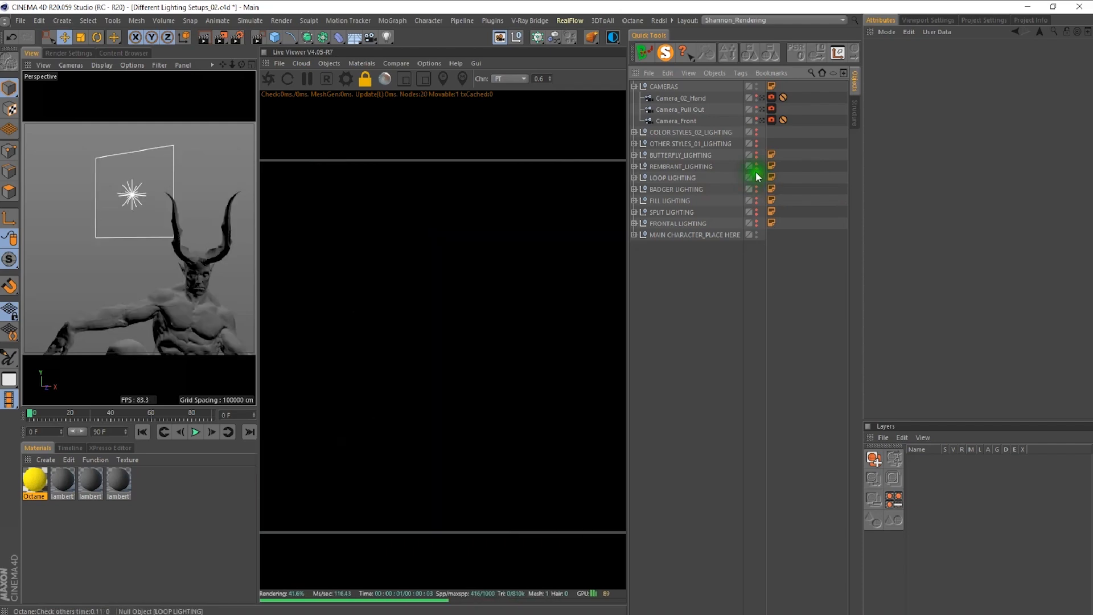
left_click(756, 165, "alt")
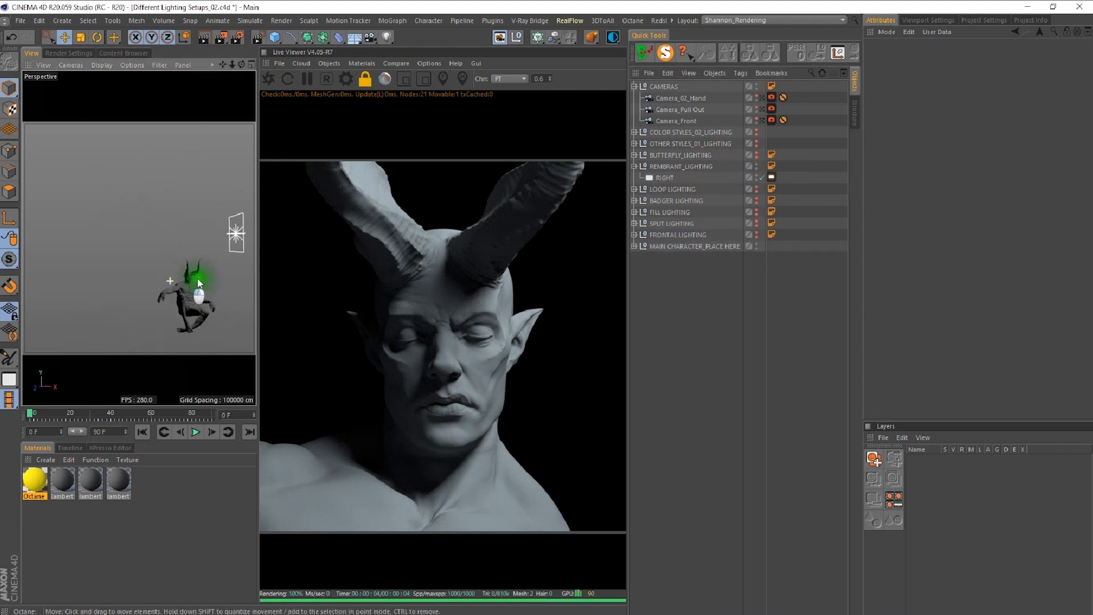
- Examine the placement of the Rembrandt setup's RIGHT light relative to the character from the front and the side
left_click_drag(203, 288, 137, 313, "alt")
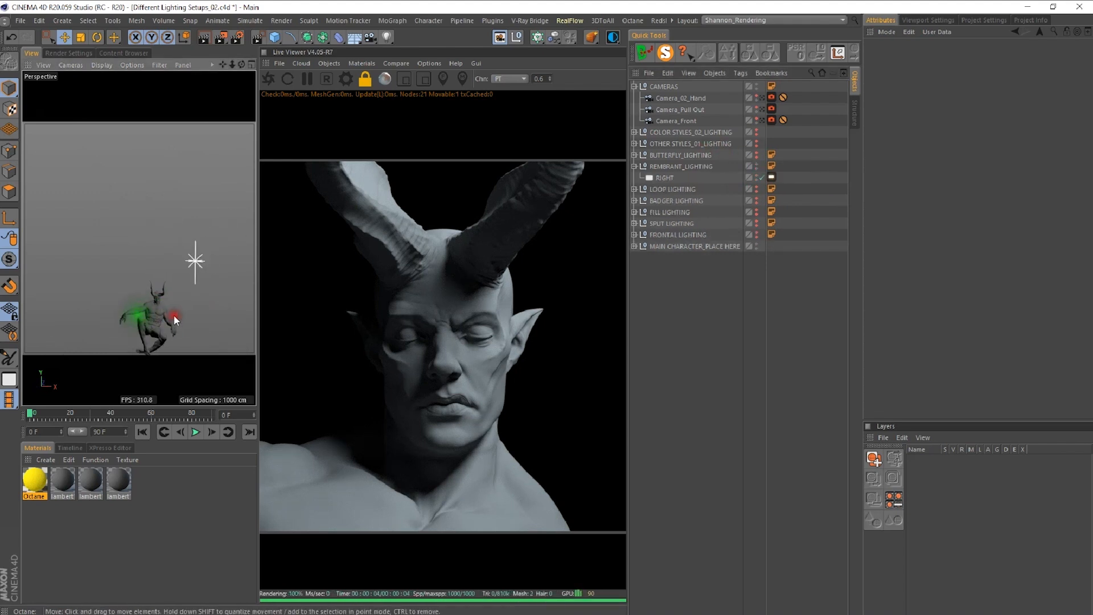
left_click(151, 230)
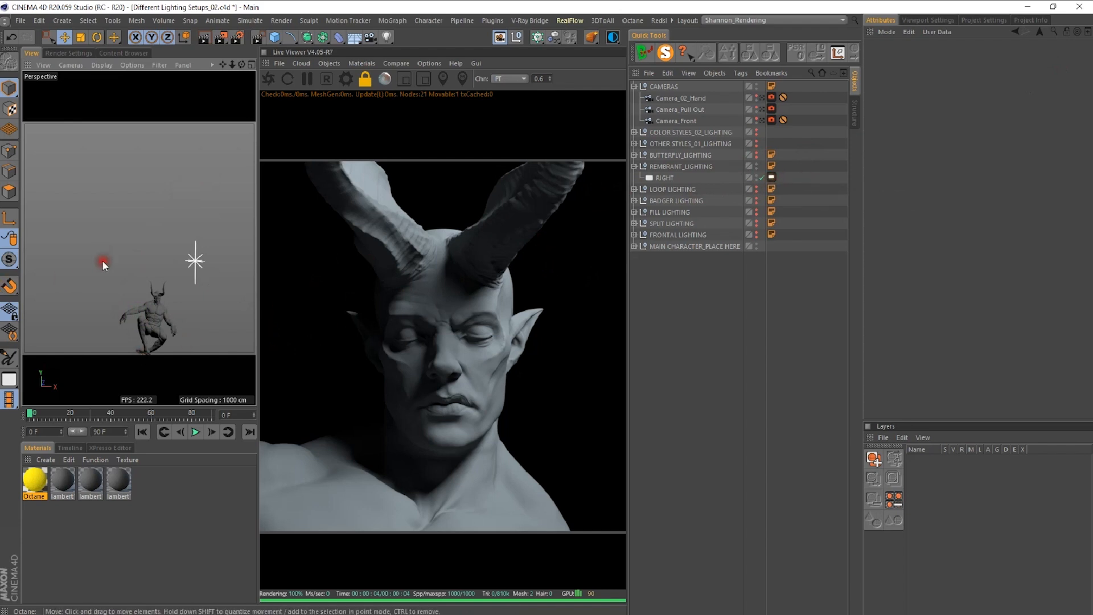
left_click_drag(177, 300, 19, 303, "alt")
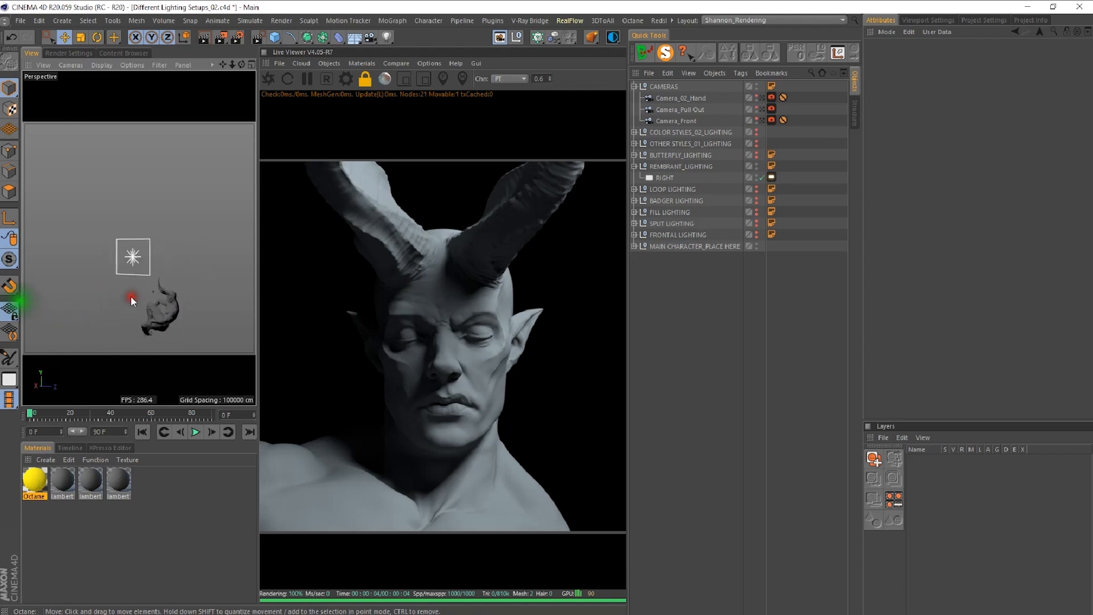
left_click_drag(154, 306, 212, 305, "alt")
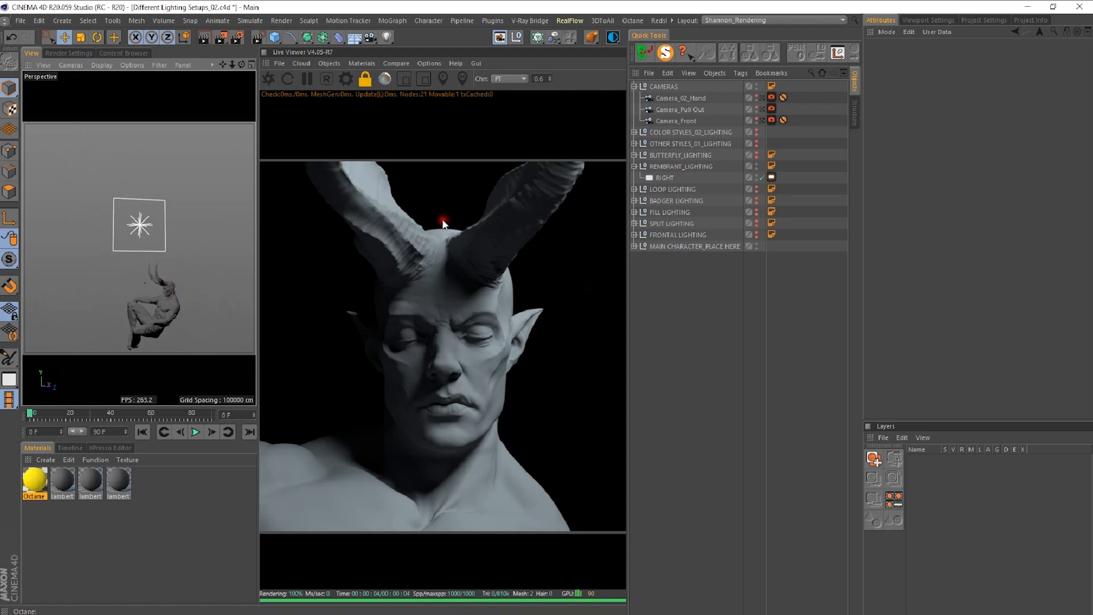
left_click_drag(239, 330, 244, 299, "alt")
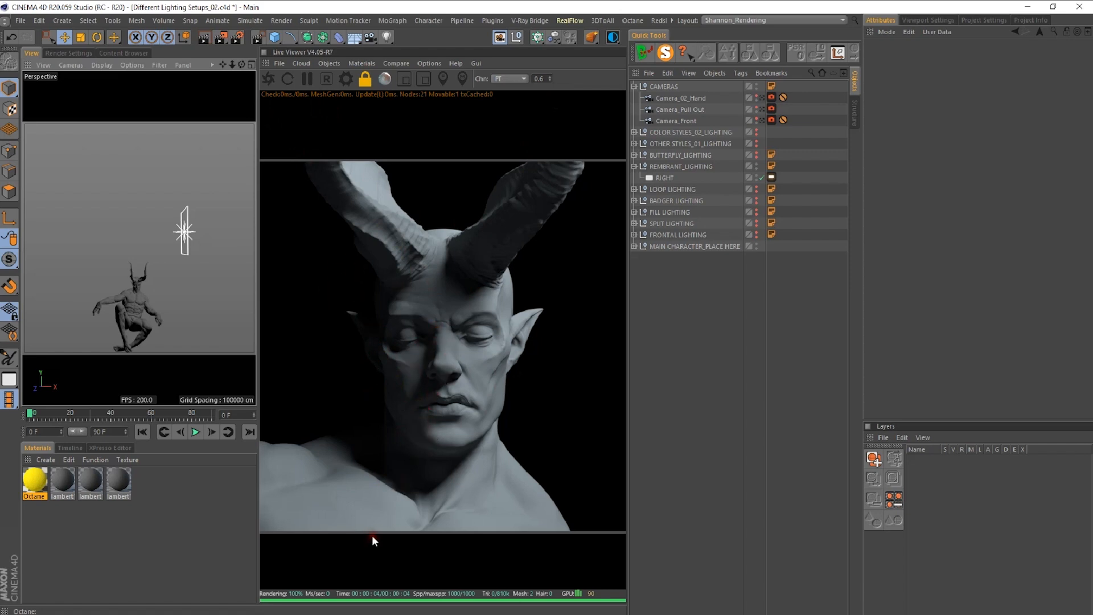
- Hide and collapse REMBRANT_LIGHTING and make the BUTTERFLY_LIGHTING setup visible
left_click(757, 163)
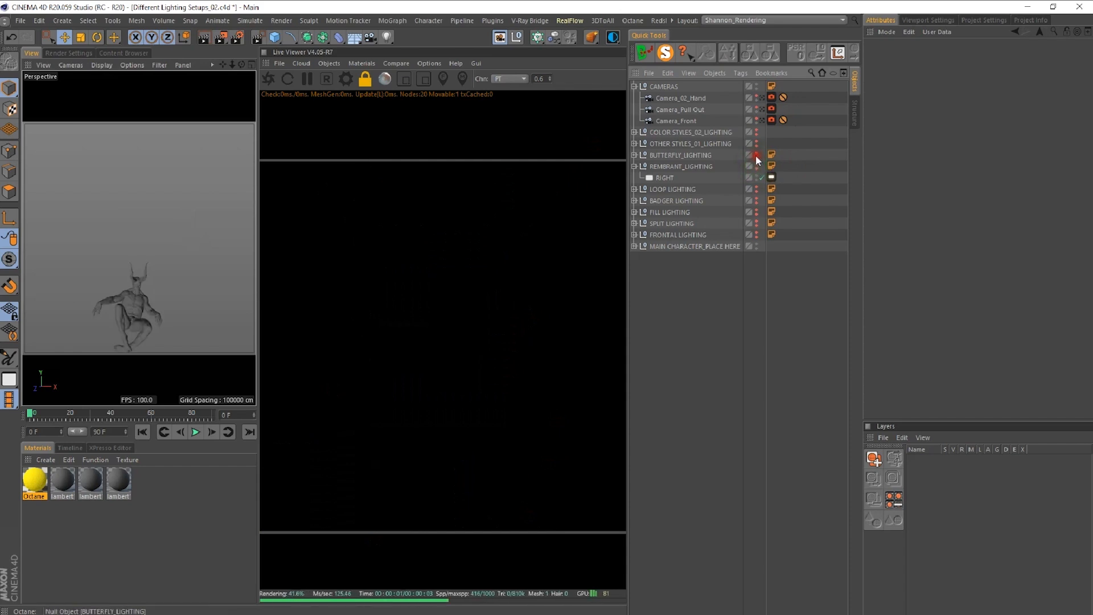
left_click(757, 155)
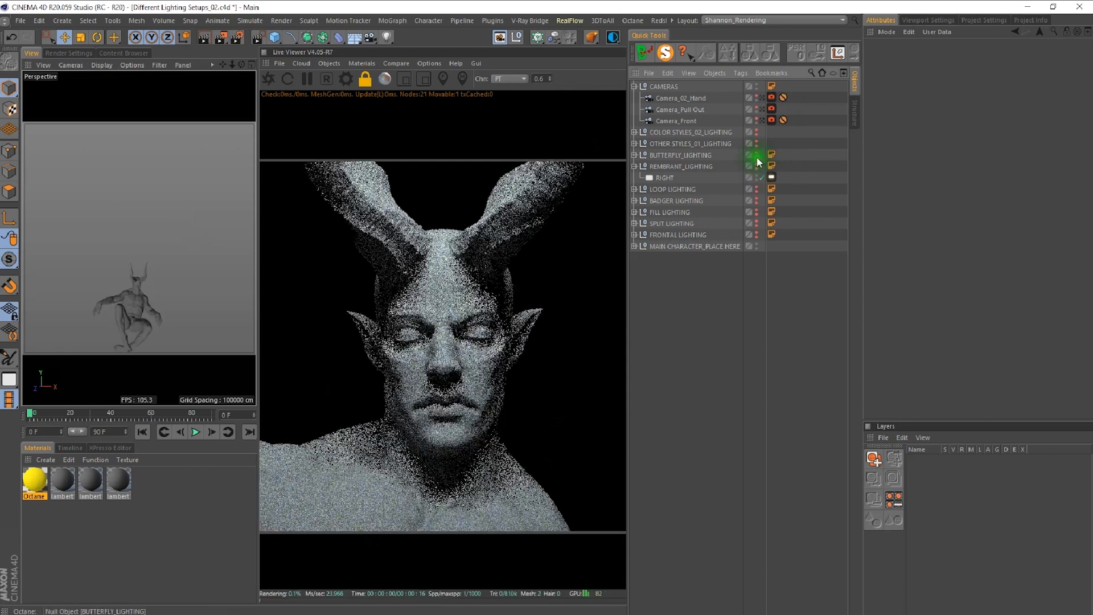
left_click(634, 166)
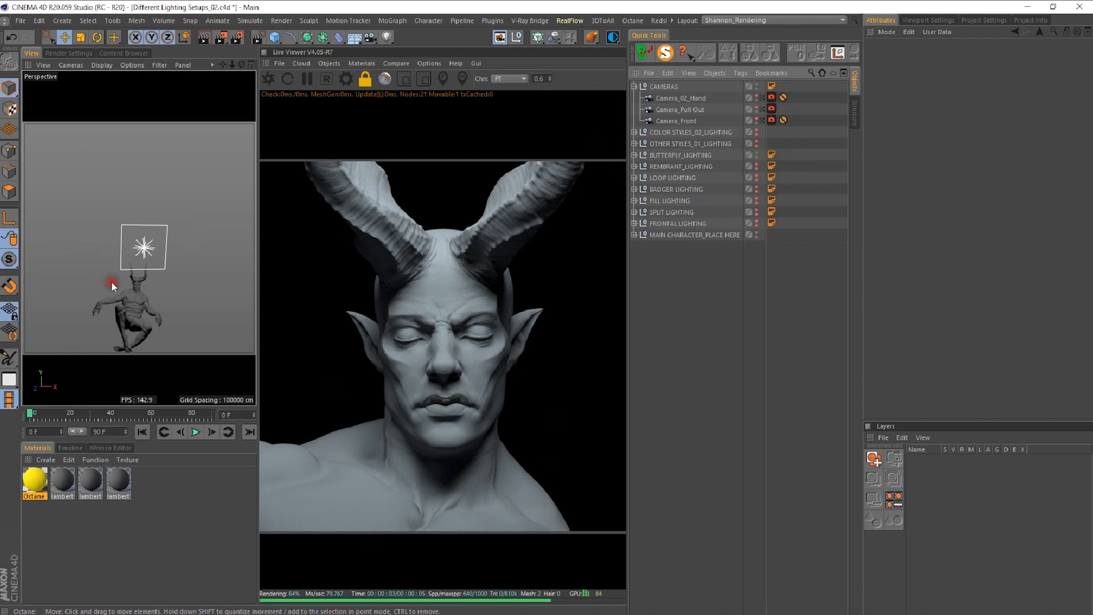
- Expand BUTTERFLY_LIGHTING and examine how its TOP light is placed and angled above the character from the front and side
mouse_move(135, 295)
left_mouse_down("alt")
mouse_move(272, 310)
mouse_move(87, 300)
mouse_move(209, 298)
mouse_move(128, 276)
left_mouse_up("alt")
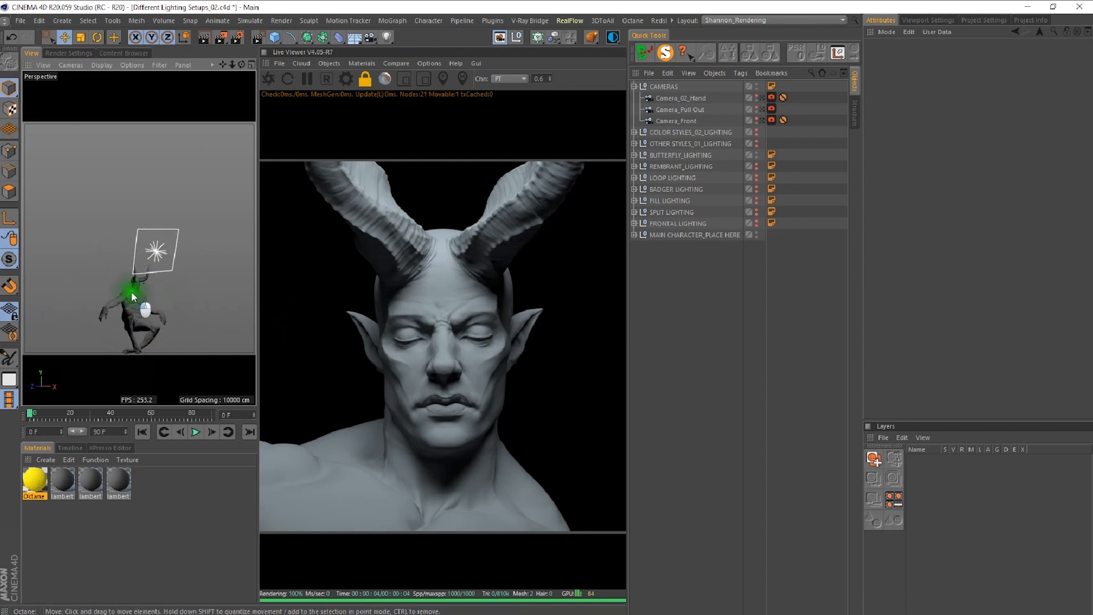
scroll(131, 292, "up", 5)
left_click(634, 155)
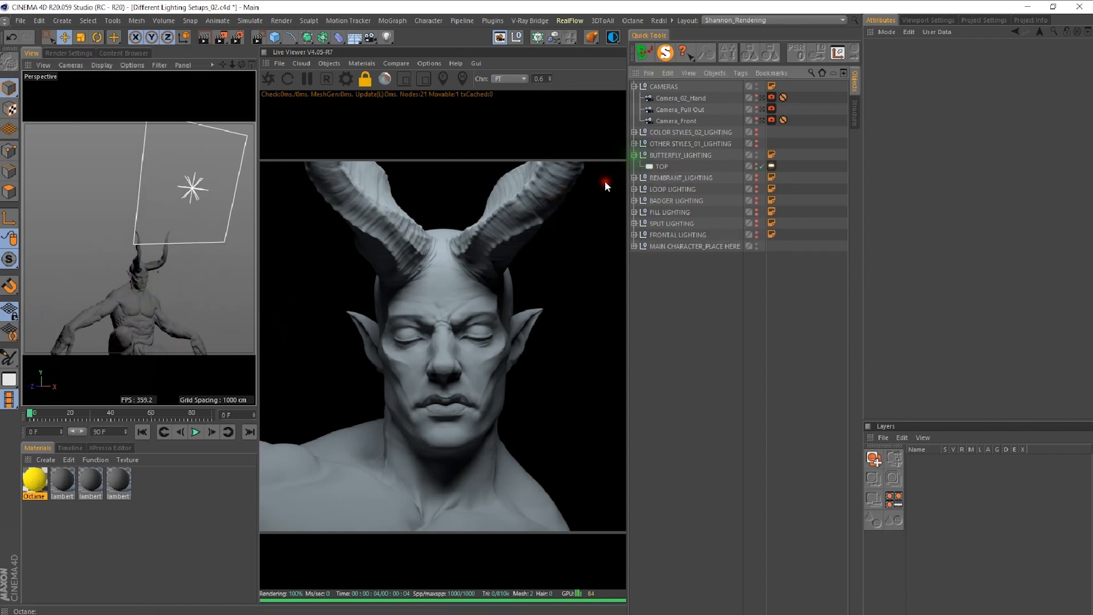
left_click_drag(110, 267, 244, 257, "alt")
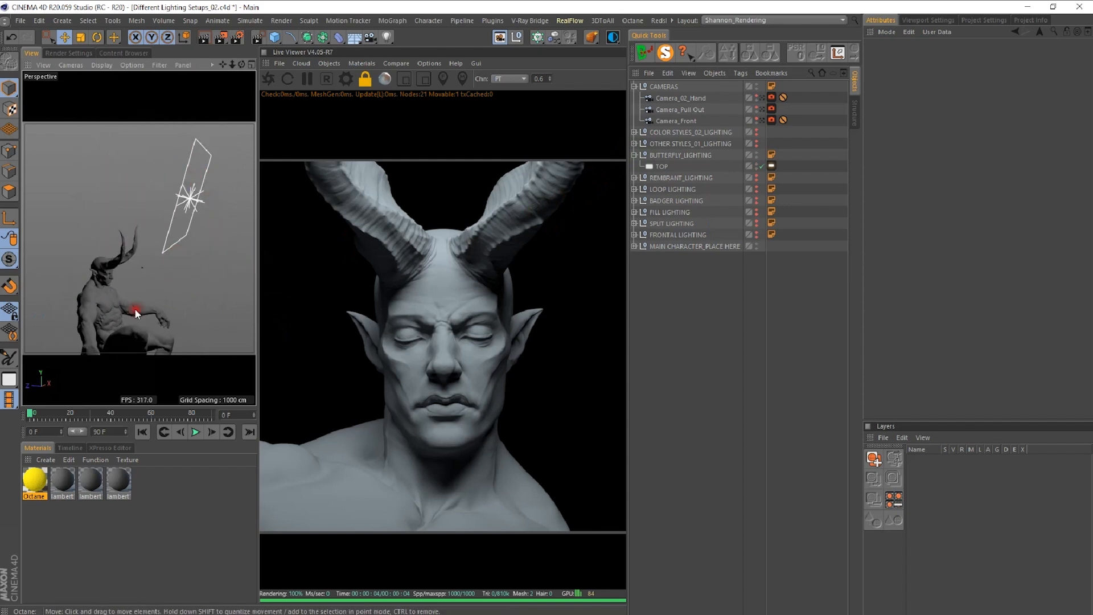
left_click_drag(137, 312, 34, 297, "alt")
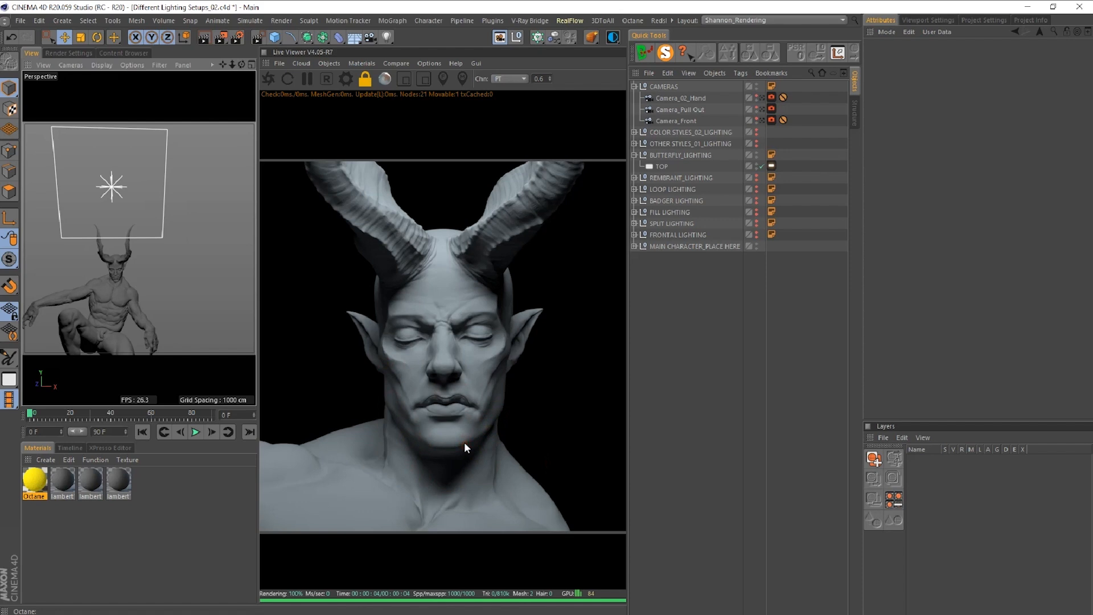
- Hide and collapse BUTTERFLY_LIGHTING, and expand and show the OTHER STYLES_01_LIGHTING setup
left_click(757, 152)
left_click(634, 155)
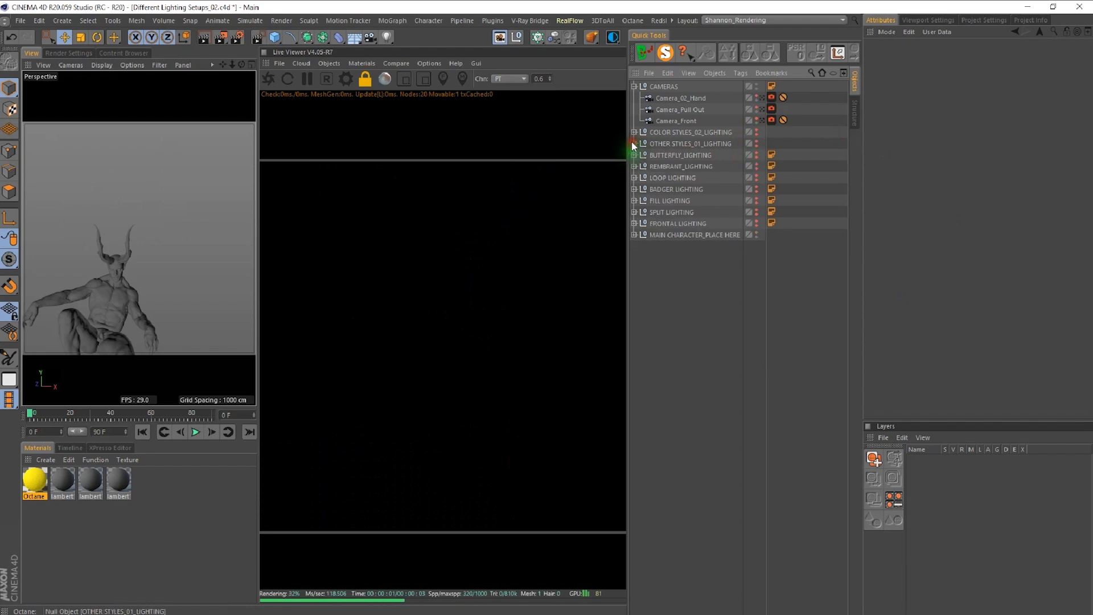
left_click(633, 143)
left_click(758, 142)
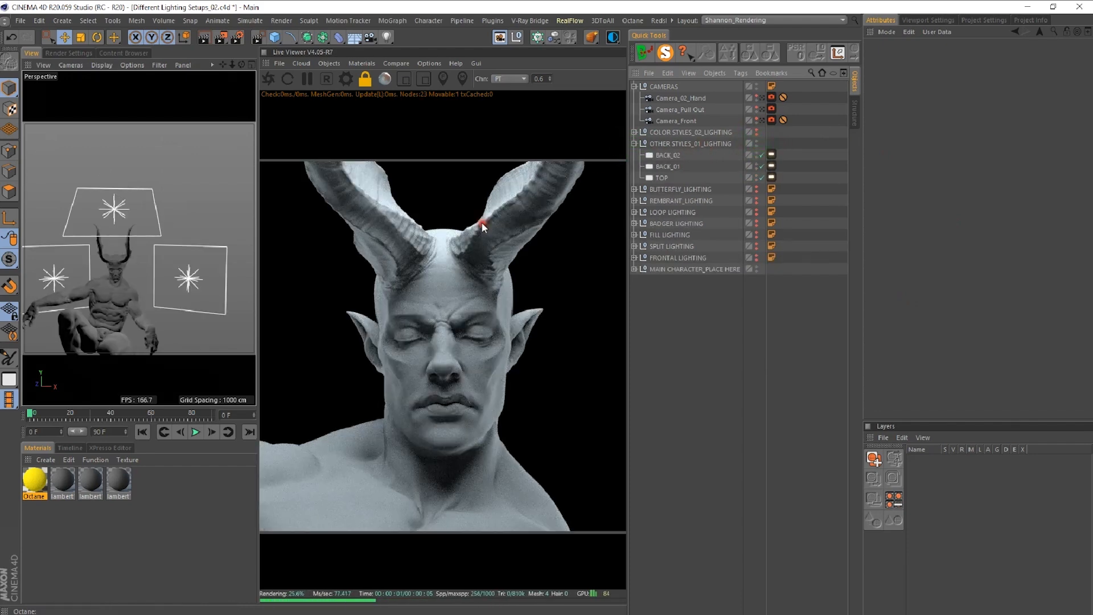
- Turn off the BACK_02 and BACK_01 lights in OTHER STYLES_01_LIGHTING to isolate the TOP light
left_click_drag(242, 64, 251, 84)
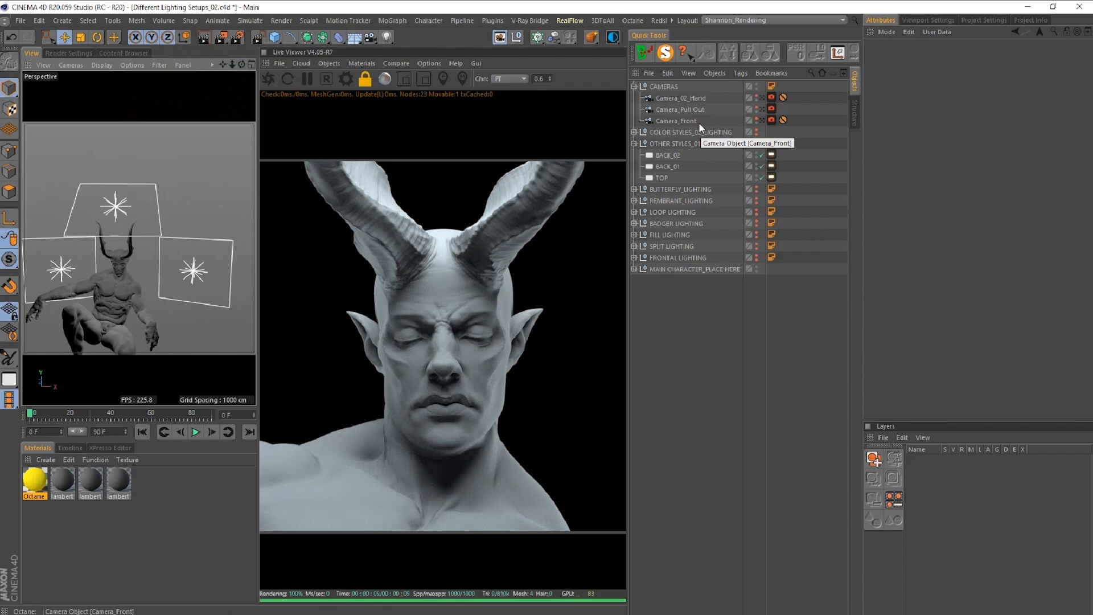
left_click_drag(222, 65, 241, 69)
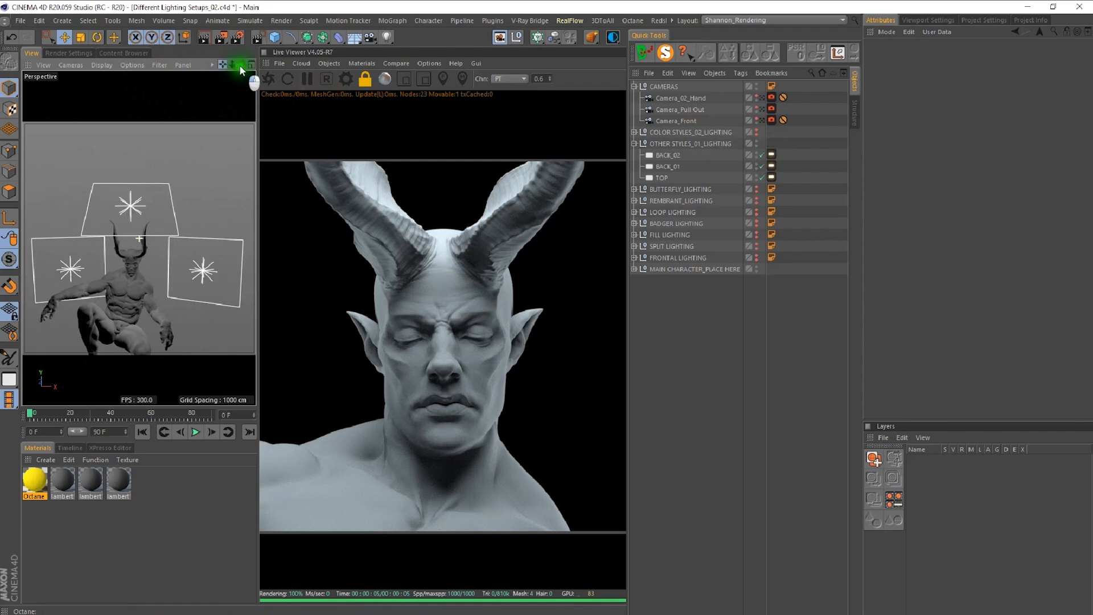
left_click(761, 155)
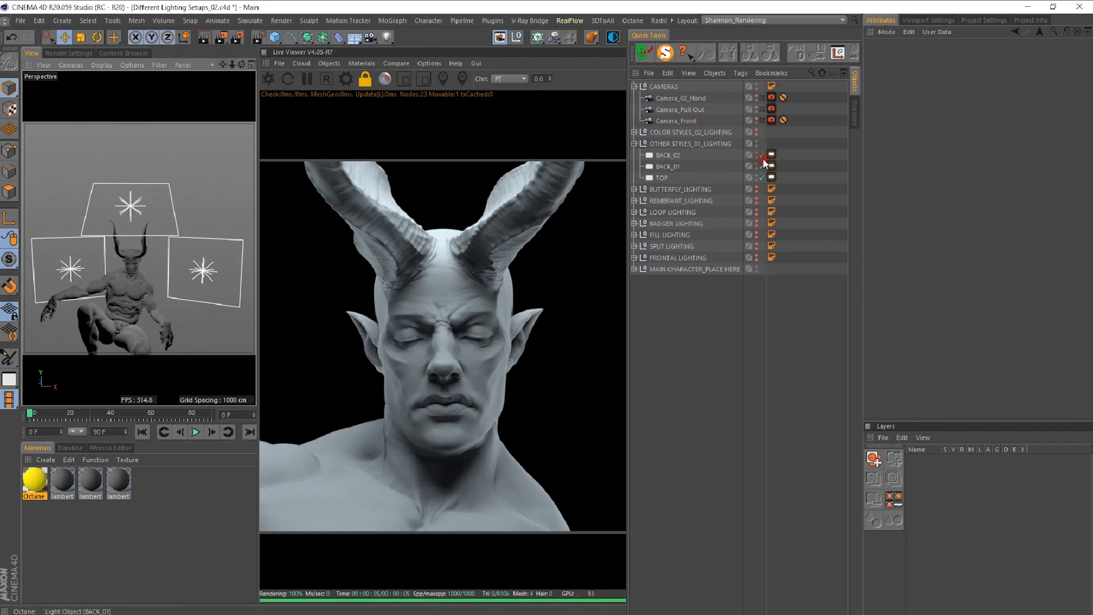
left_click(762, 166)
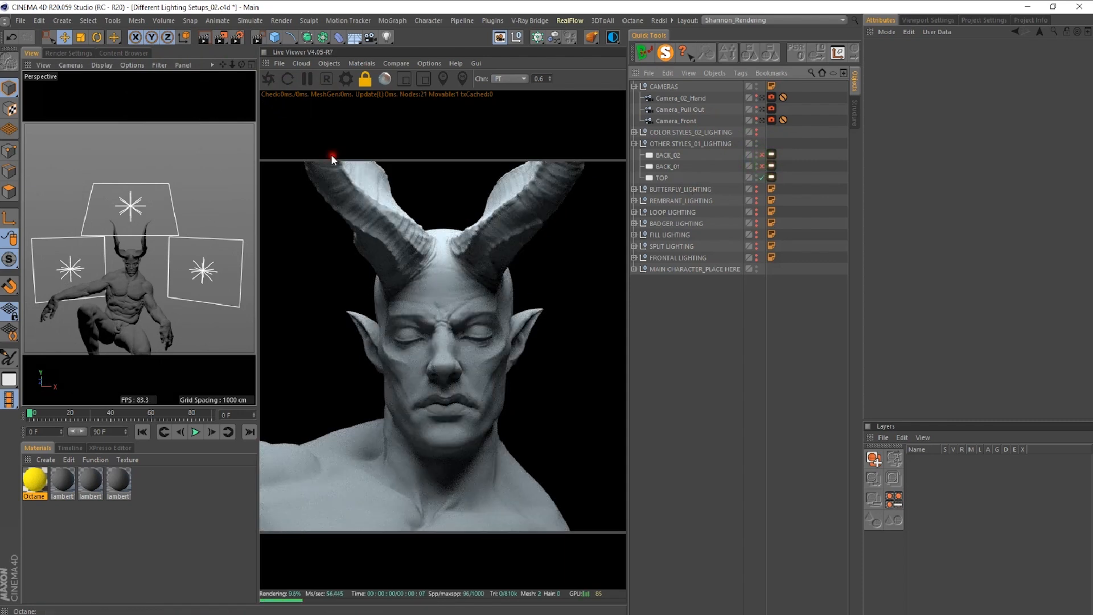
- Check the TOP light's effect through Camera_Front and return to the perspective view
left_click(762, 120)
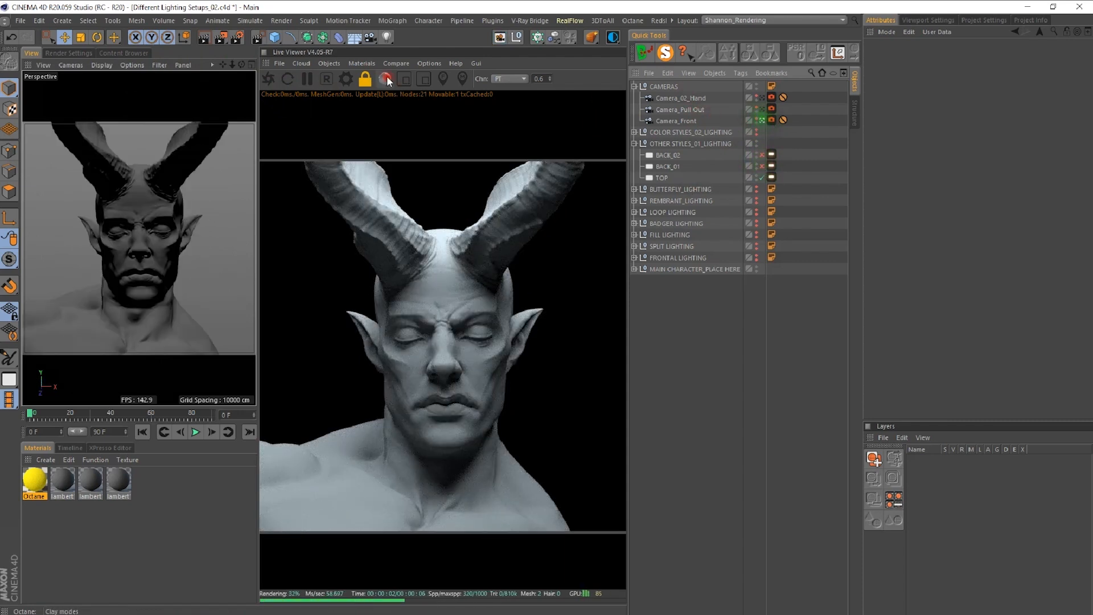
left_click(761, 177)
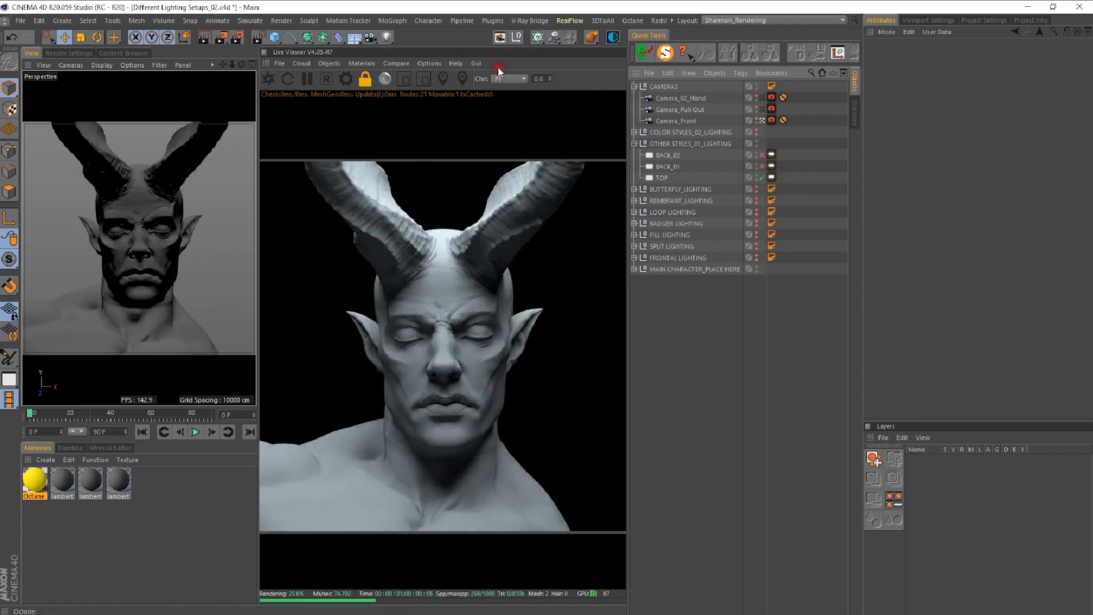
left_click(431, 64)
left_click(556, 149)
left_click(762, 120)
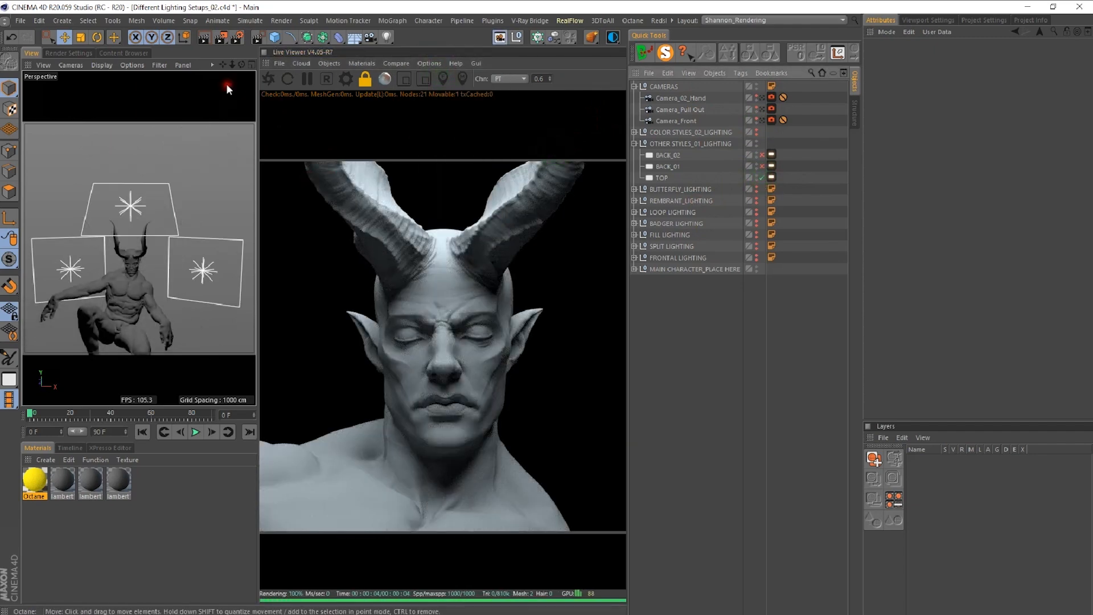
- Select the TOP light and examine its Octane light tag settings and its angle above the character
left_click_drag(242, 65, 346, 79)
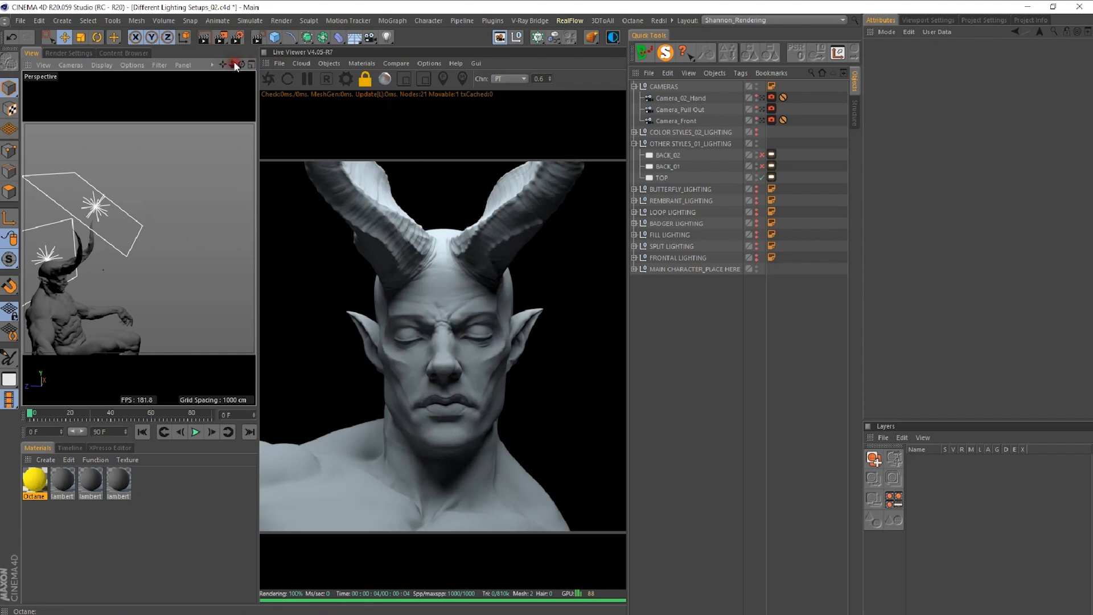
left_click(664, 177)
left_click(772, 177)
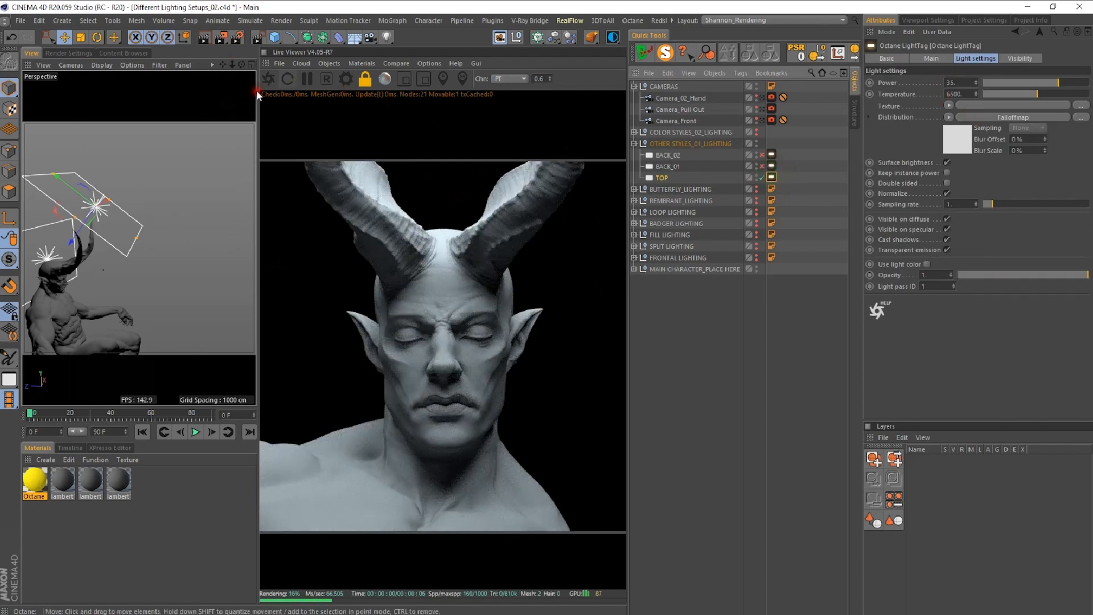
left_click_drag(222, 64, 137, 87)
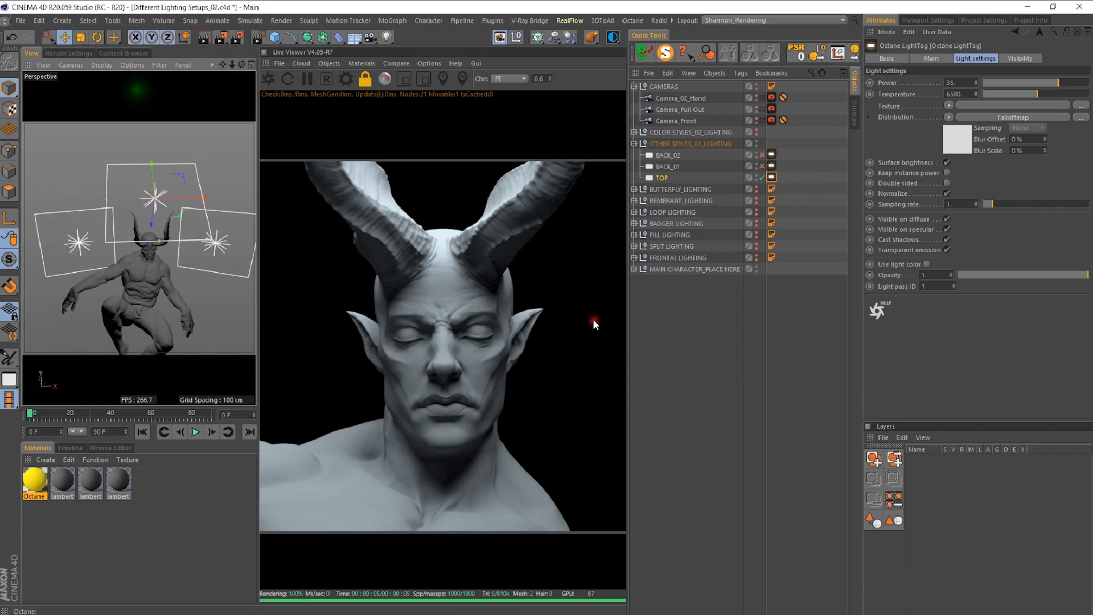
- Turn on and select the BACK_01 light, and briefly show and hide the BADGER LIGHTING setup for comparison
left_click(762, 166)
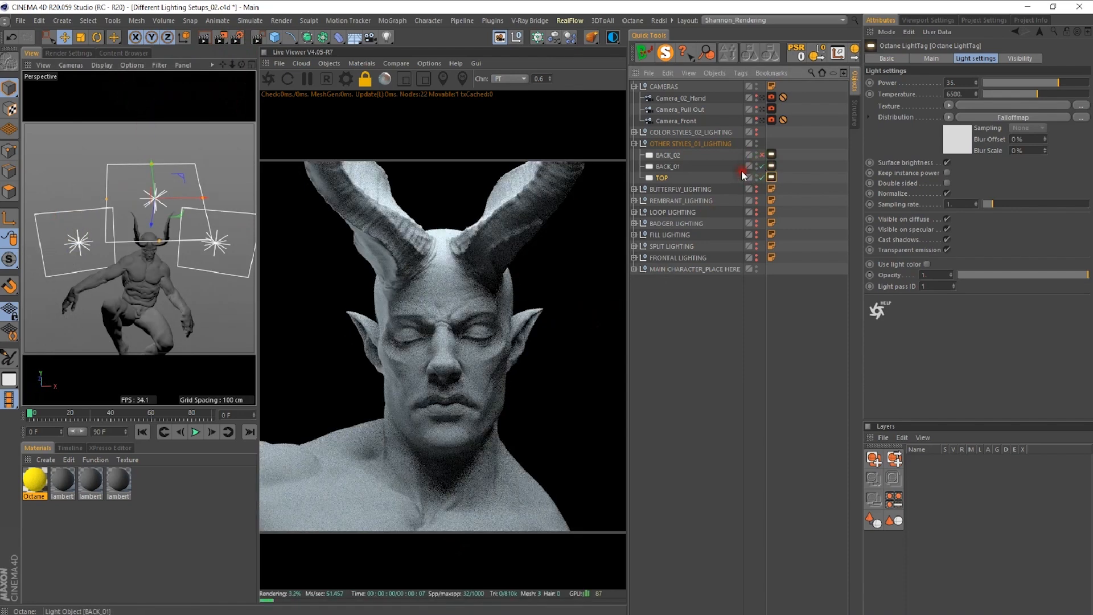
left_click(677, 166)
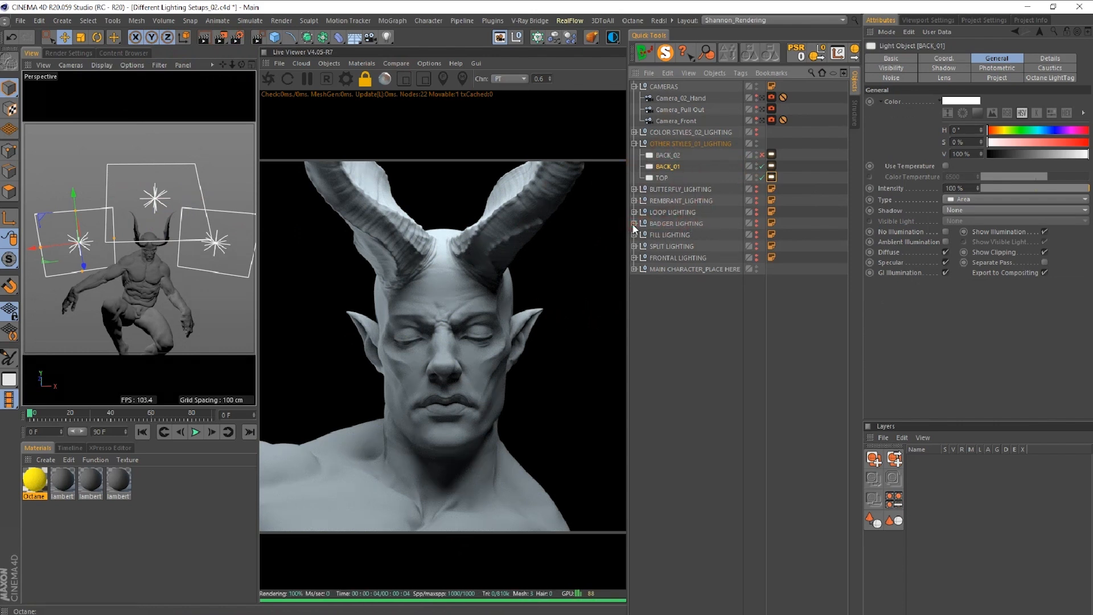
left_click(756, 222)
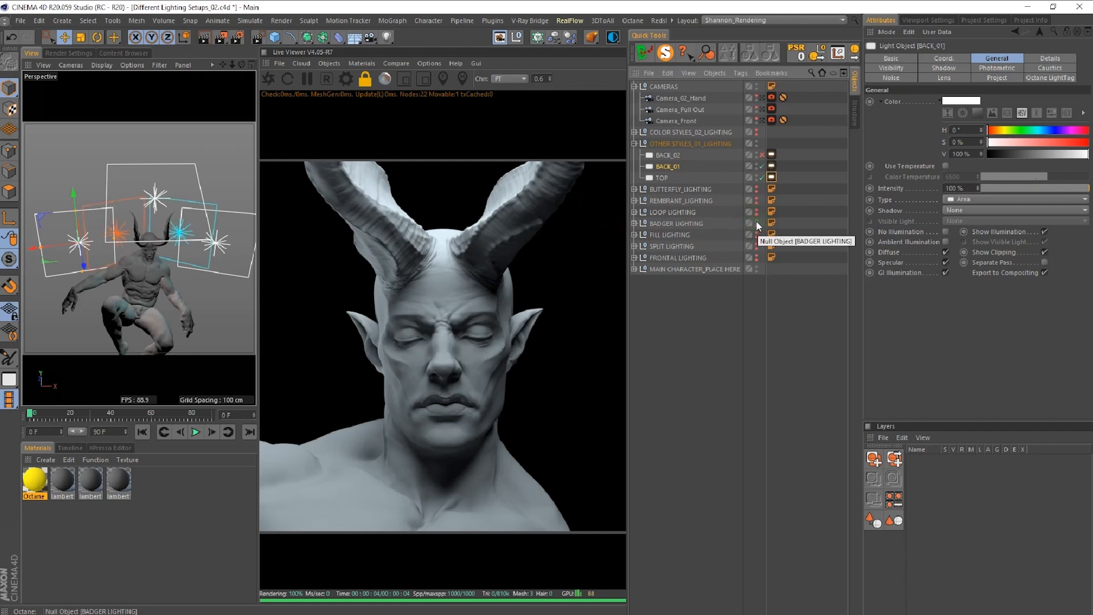
left_click(756, 223)
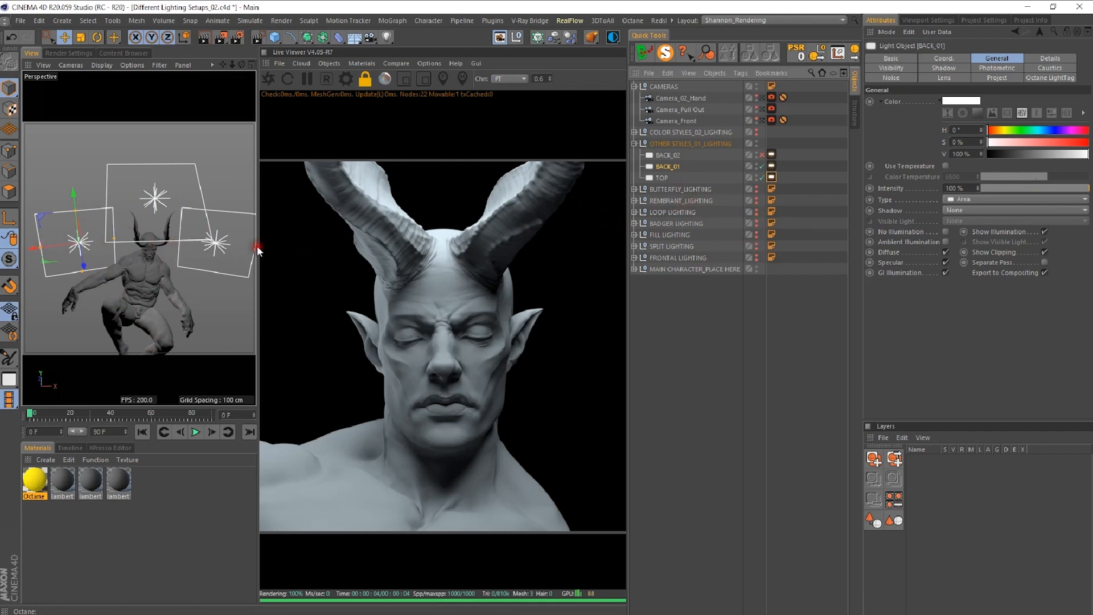
- Toggle the BACK_01 light off and on to compare its effect on the character's render
left_click(762, 166)
left_click(762, 166)
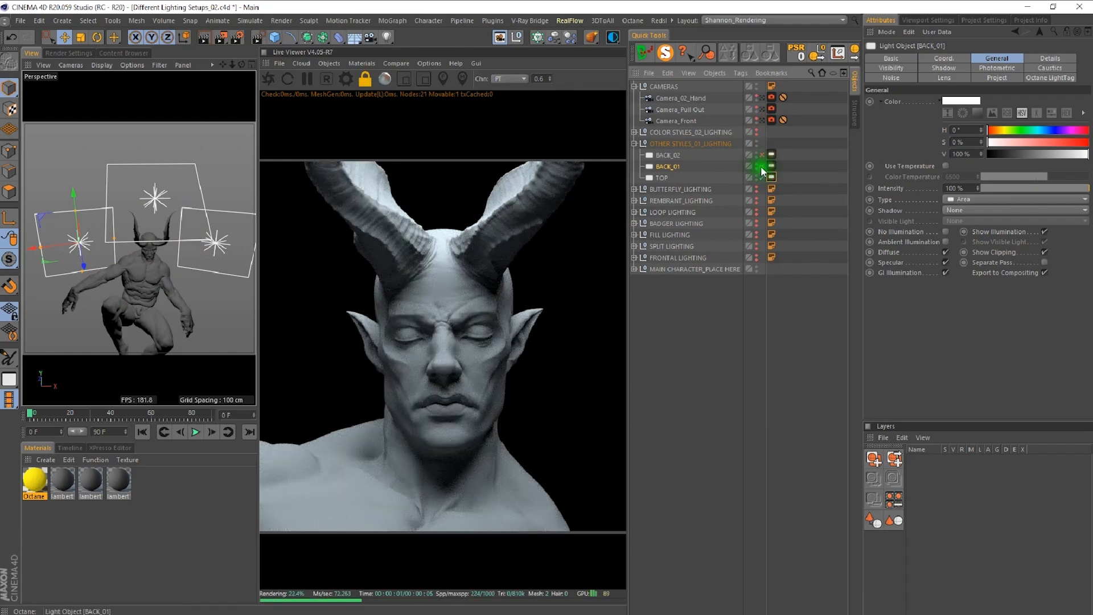
left_click(762, 166)
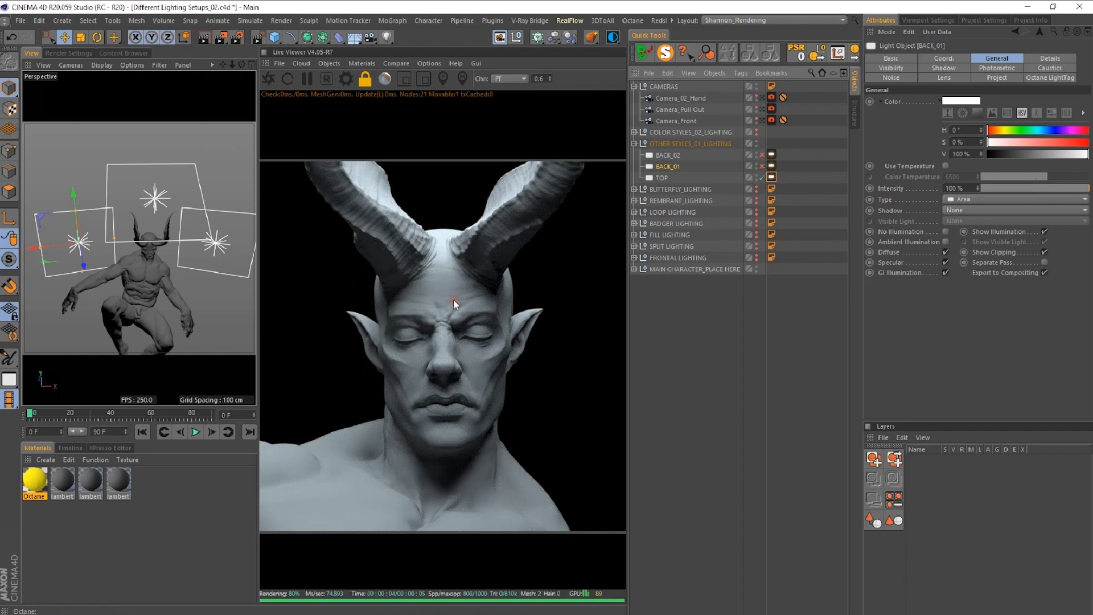
left_click(762, 166)
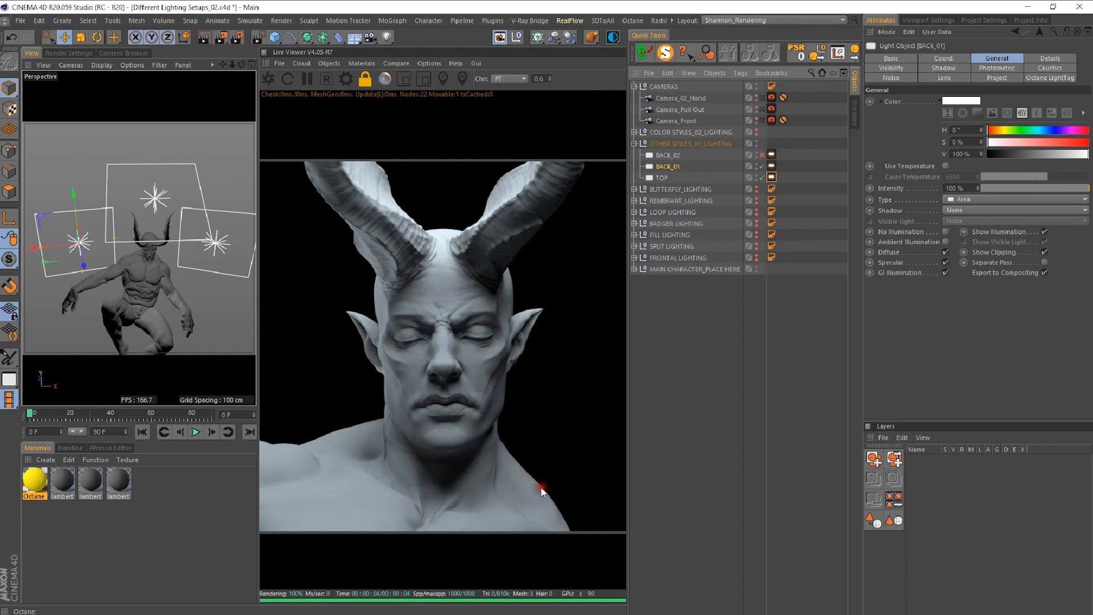
- Turn on the BACK_02 light and review its Octane light tag settings while comparing its effect on the render
left_click(762, 155)
left_click(771, 166)
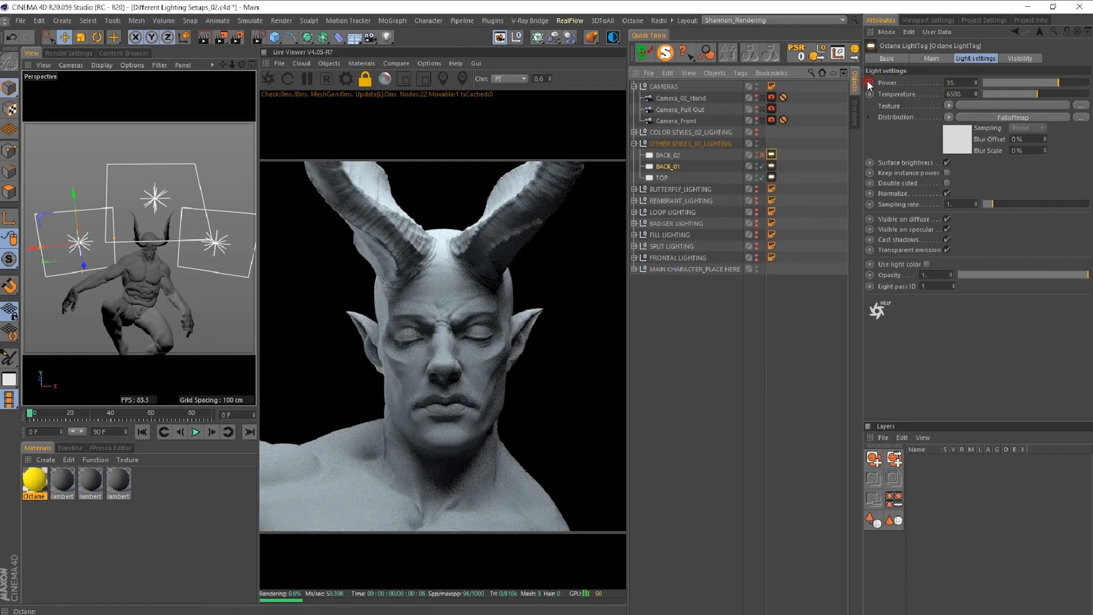
left_click(762, 155)
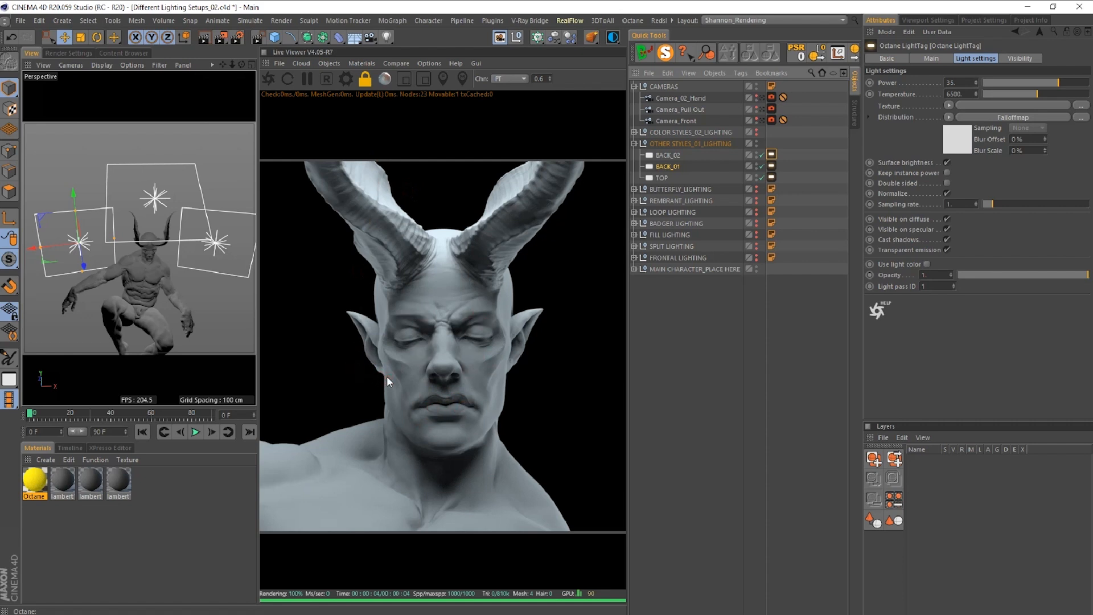
- Replace the OTHER STYLES_01_LIGHTING setup with COLOR STYLES_02_LIGHTING, expand its lights, and view the character through Camera_Front
left_click(757, 141)
left_click(757, 146)
left_click(634, 143)
left_click(634, 131)
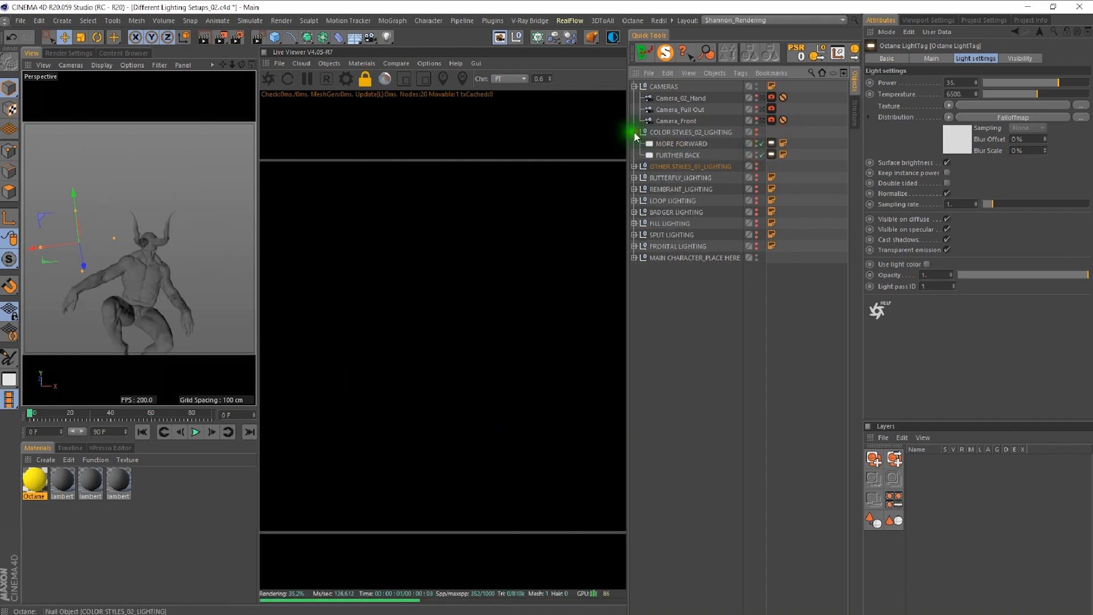
left_click(755, 133)
left_click(763, 120)
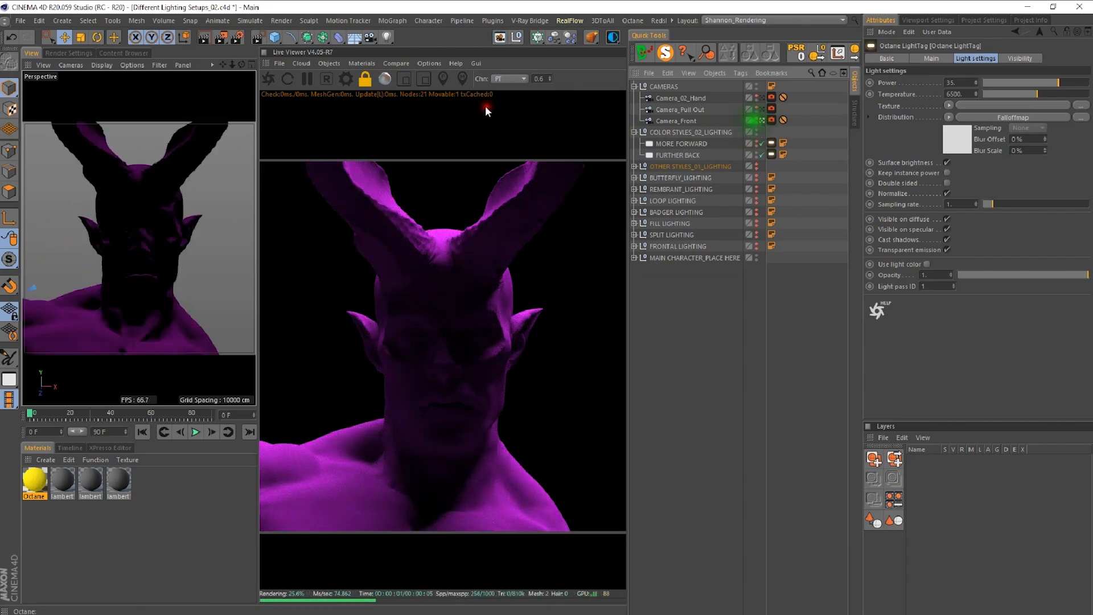
- Keep the Live Viewer fixed on the Camera_Front framing and orbit the perspective view to see the light's placement
left_click(428, 64)
left_click(429, 65)
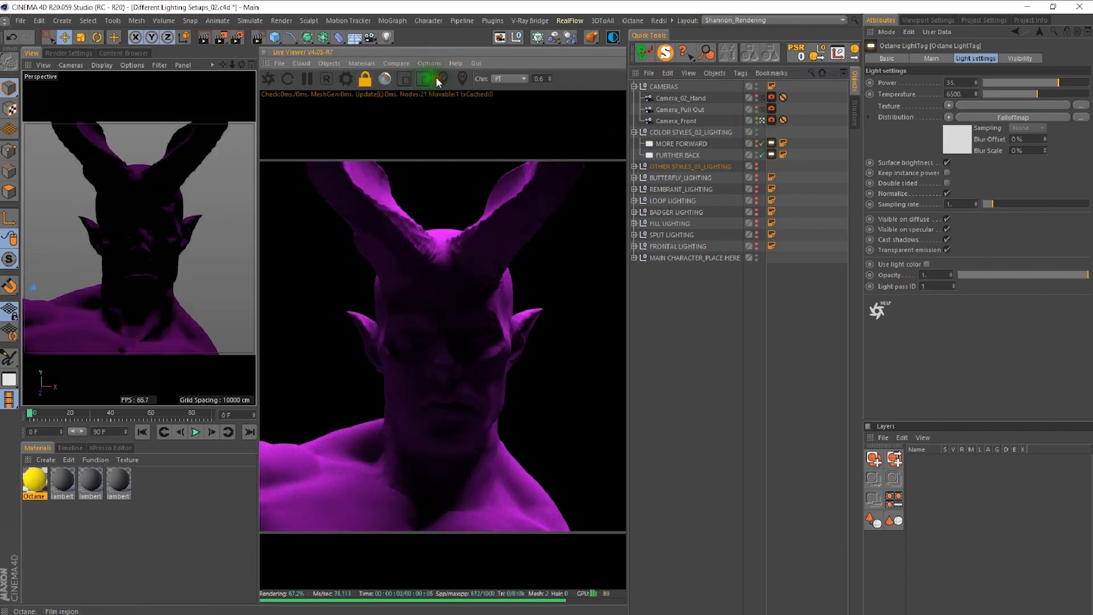
left_click(762, 120)
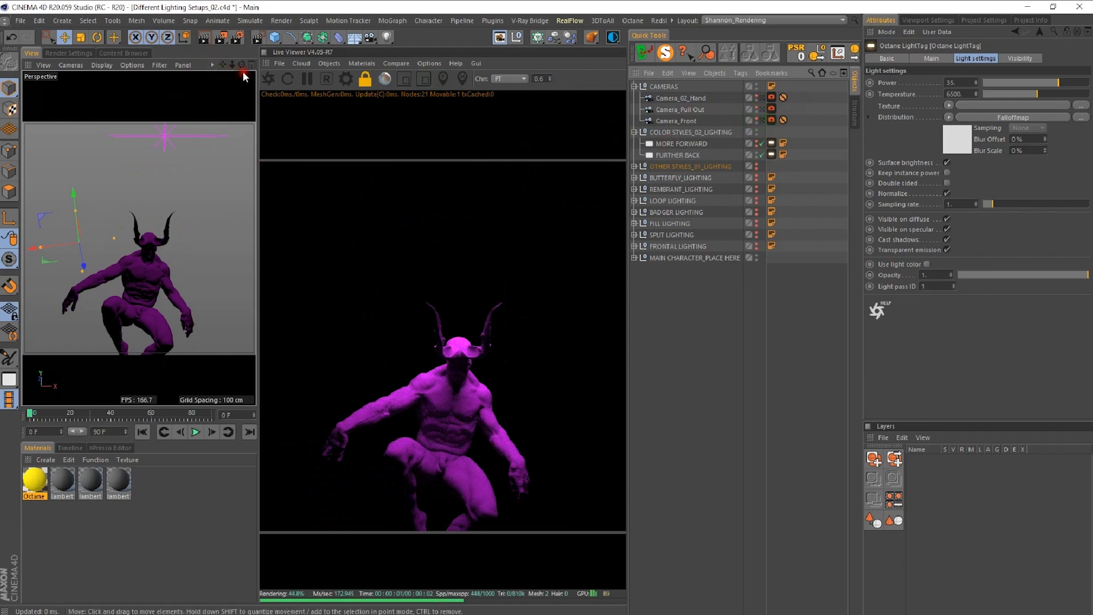
left_click(763, 120)
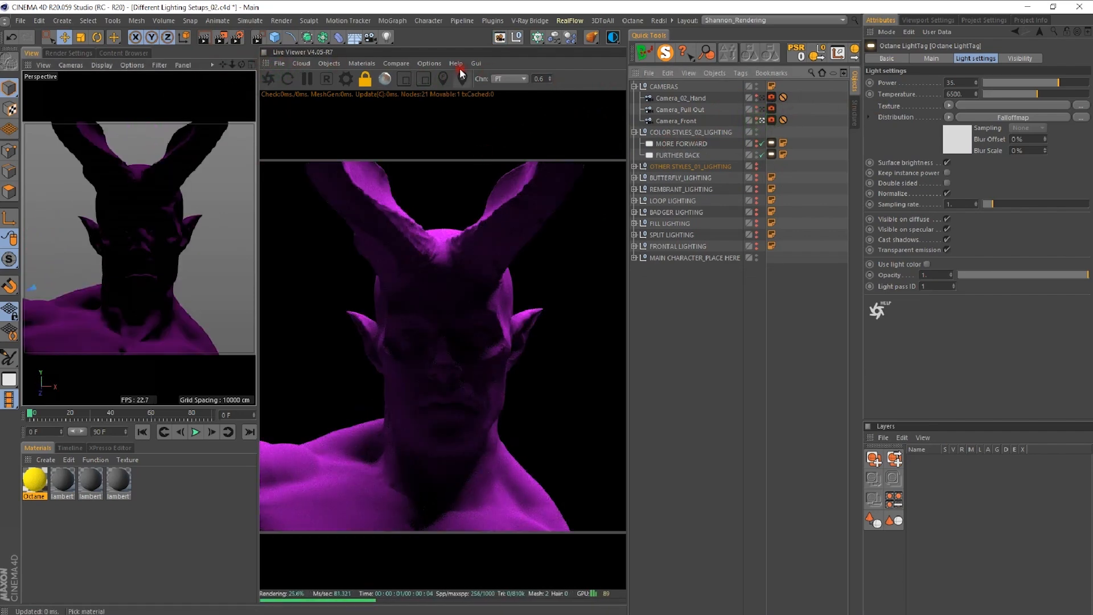
left_click(429, 63)
left_click(429, 64)
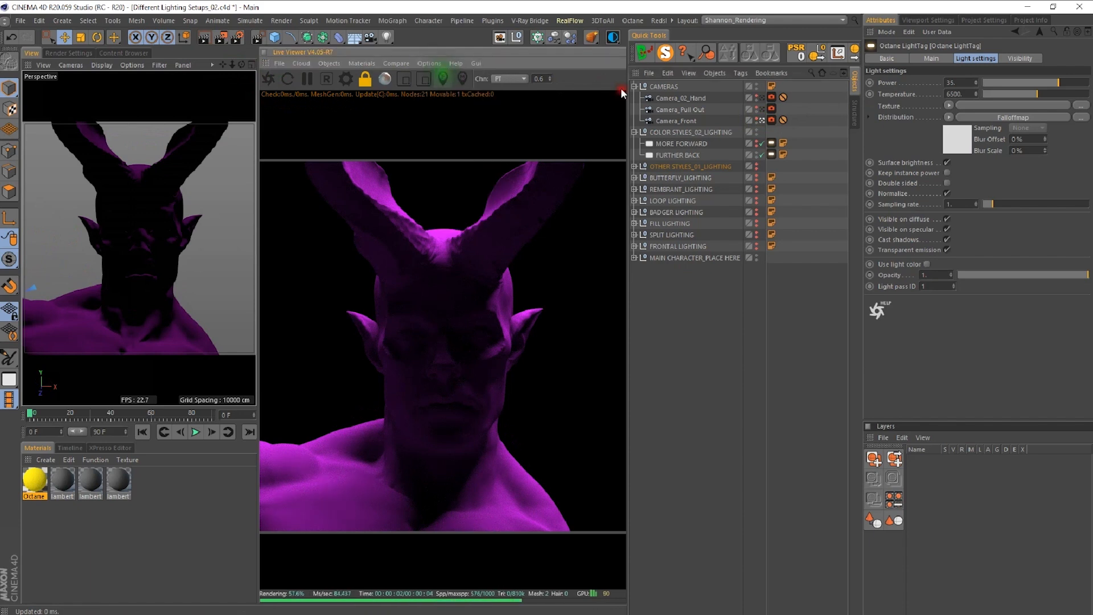
left_click(757, 122)
left_click_drag(242, 64, 202, 44)
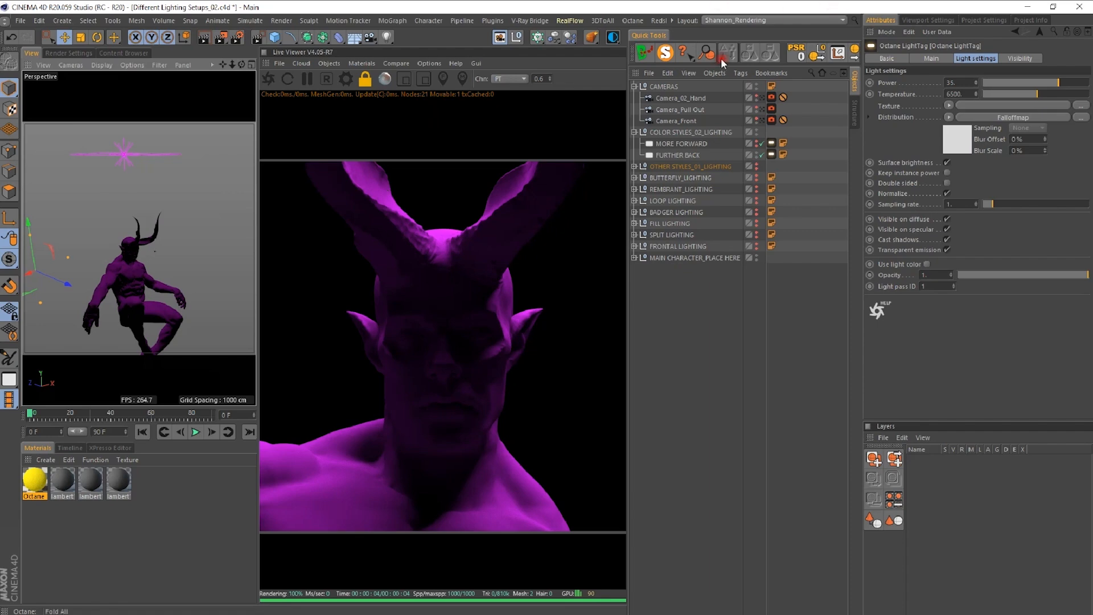
- Show the MORE FORWARD light in place of FURTHER BACK and view its position from the character's side
left_click(760, 155)
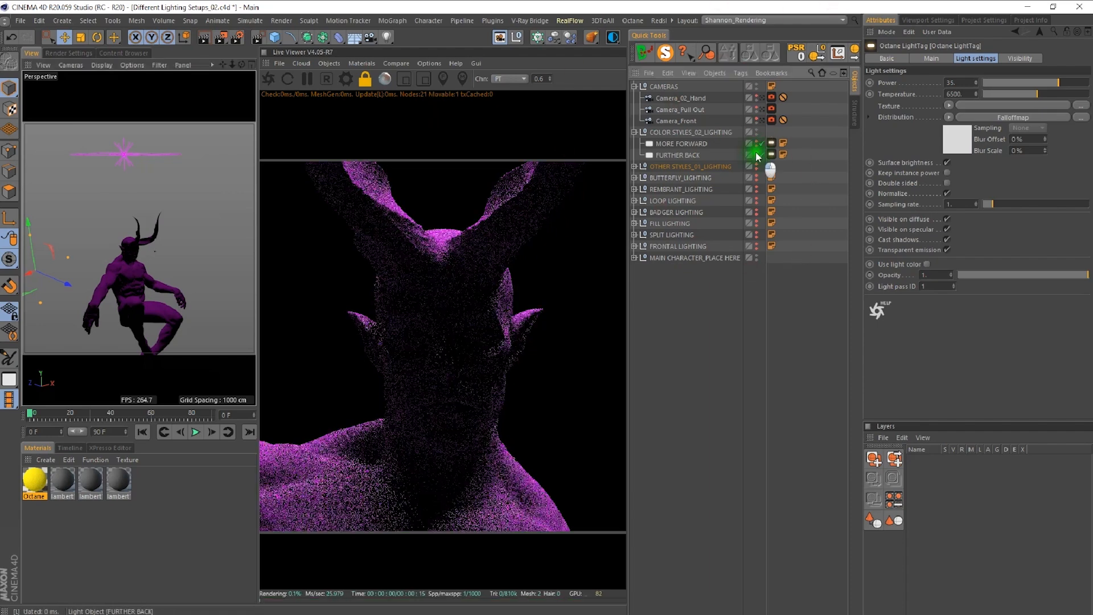
left_click(762, 144)
left_click(762, 144)
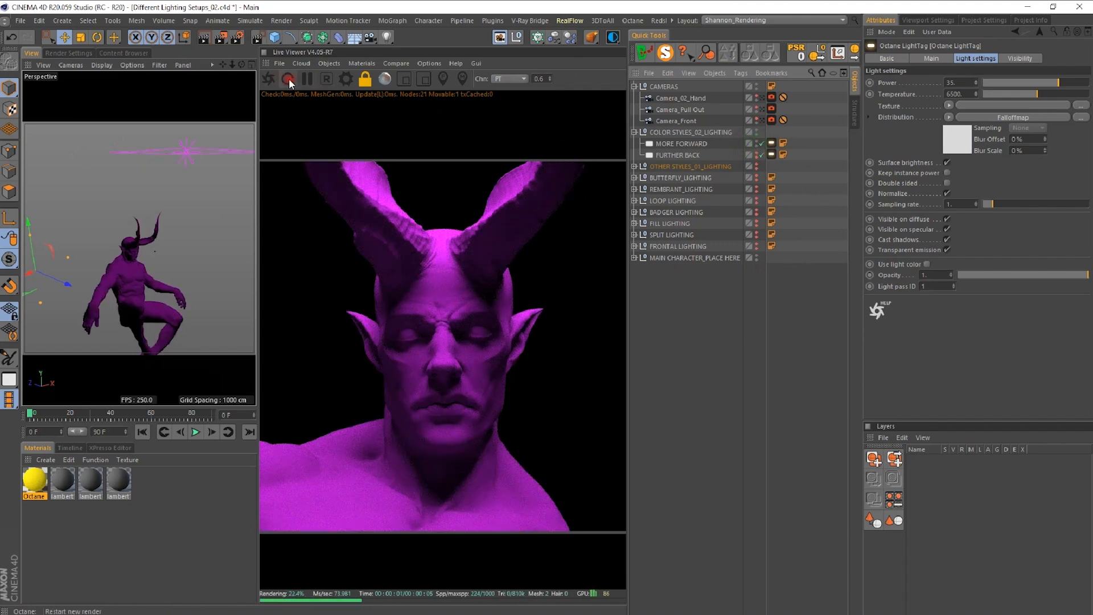
left_click_drag(243, 65, 293, 71)
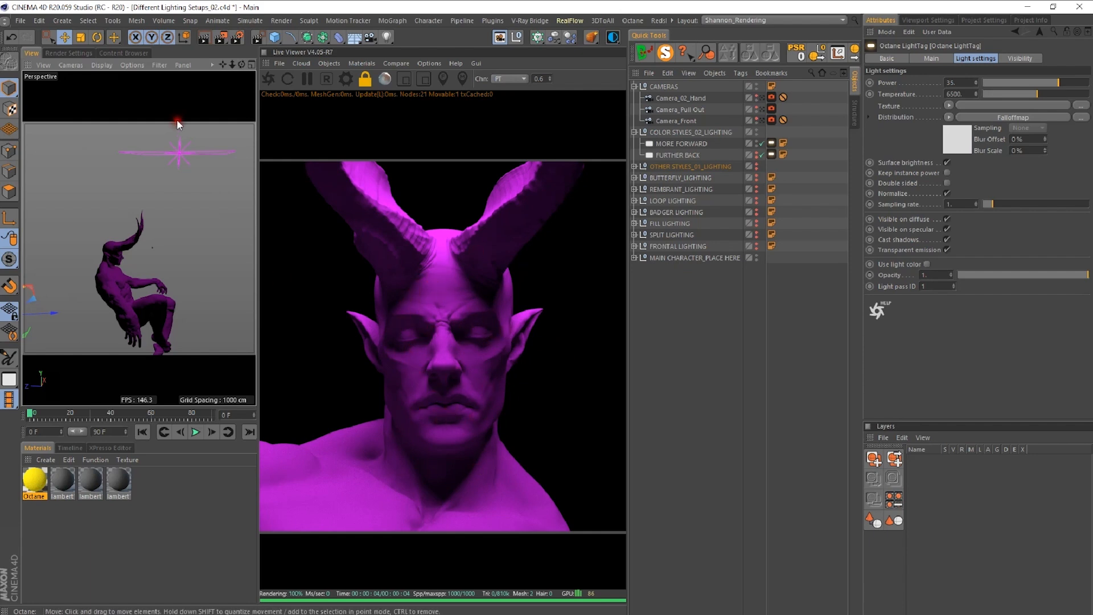
- Switch to the FURTHER BACK light, move it well in front of the character, and bring it back to just ahead of the head
left_click(757, 144)
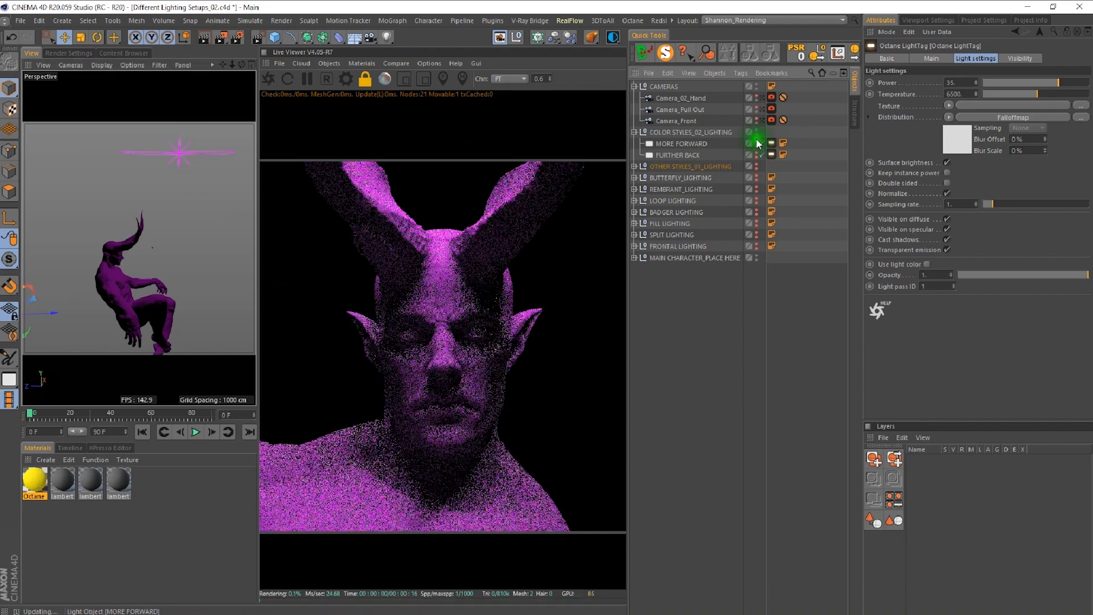
left_click(756, 155)
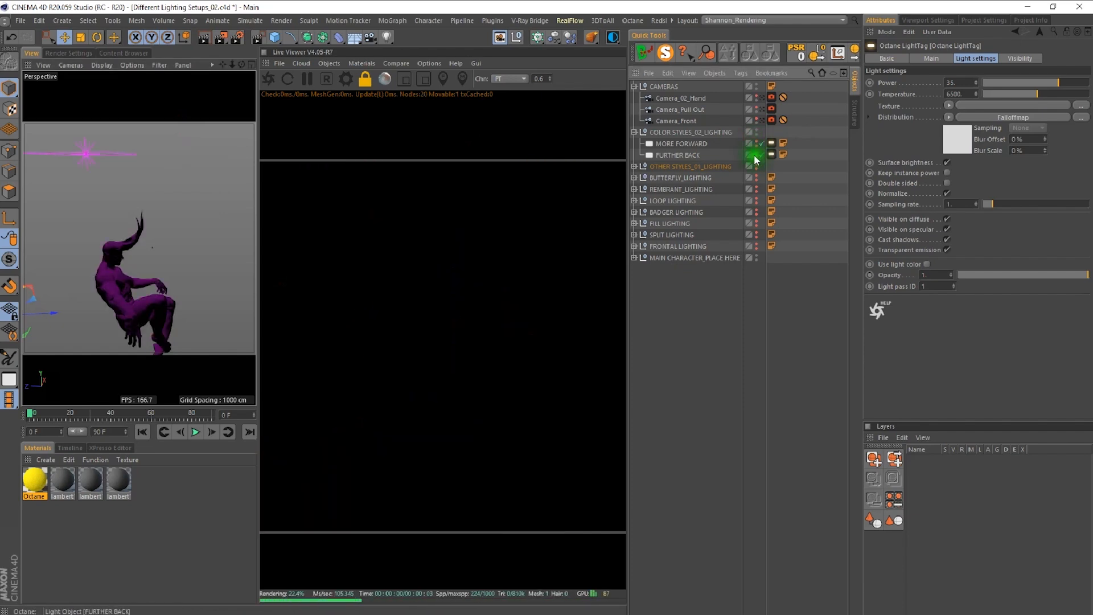
left_click(685, 156)
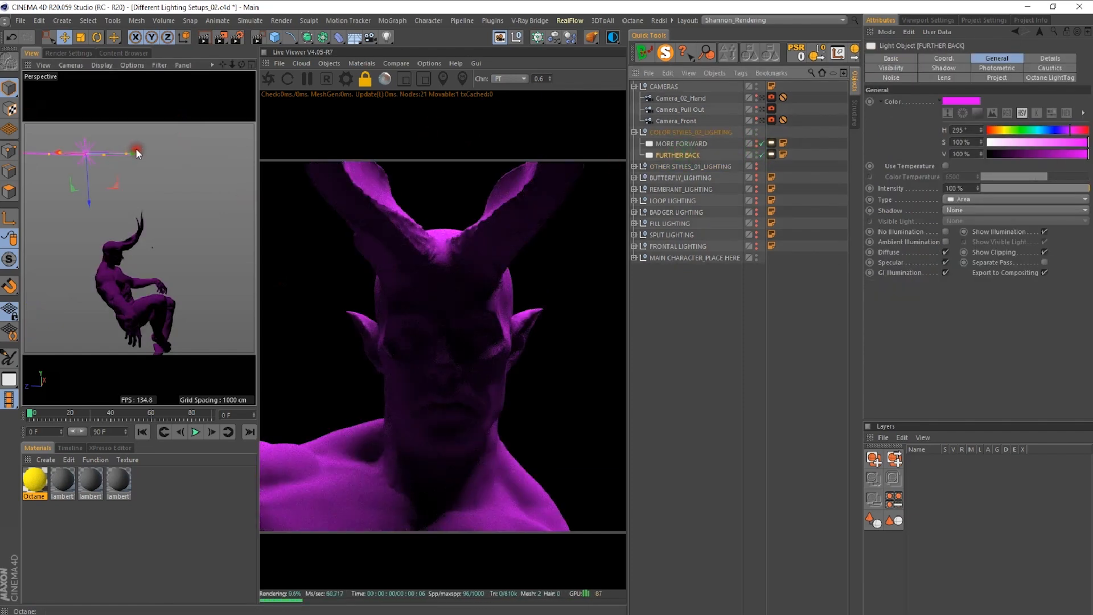
left_click_drag(136, 150, 269, 185)
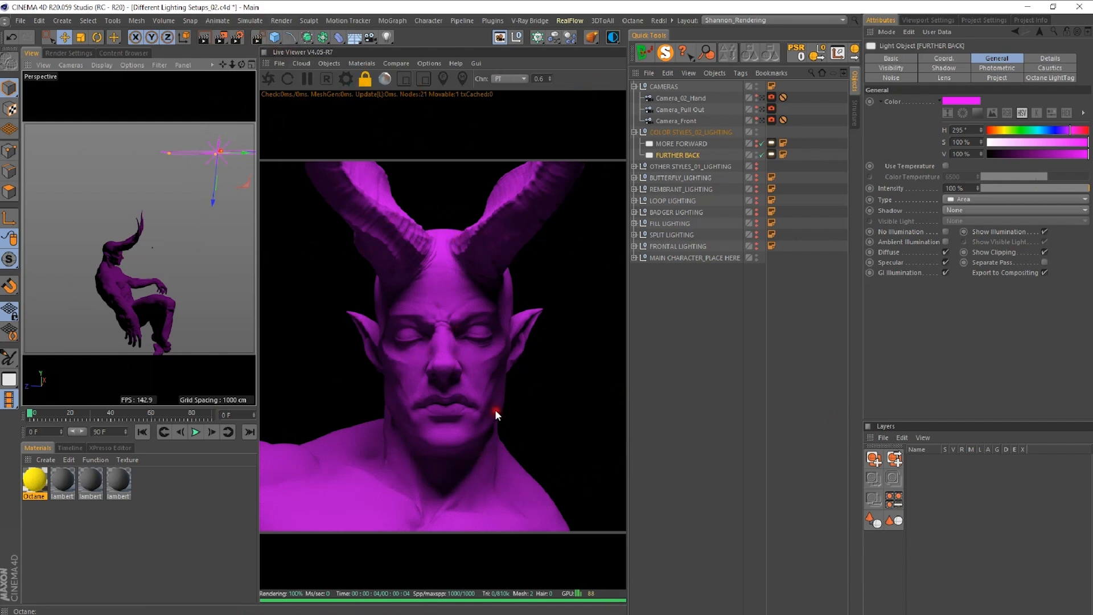
left_click_drag(248, 153, 164, 171)
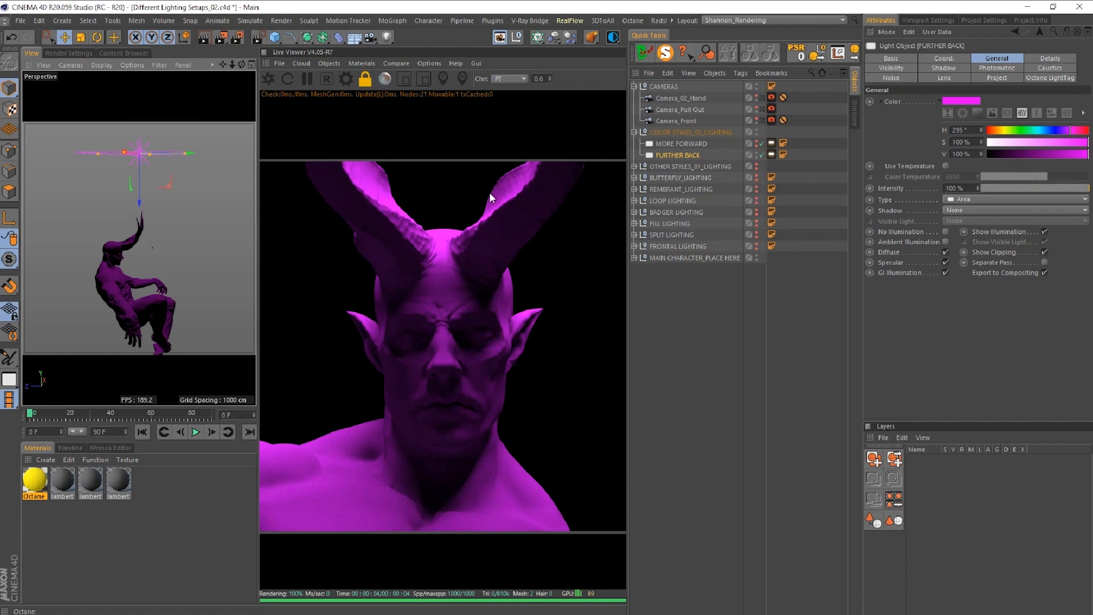
- Try rotating the FURTHER BACK light away from its downward-facing angle about two axes, and undo both rotations
left_click(98, 38)
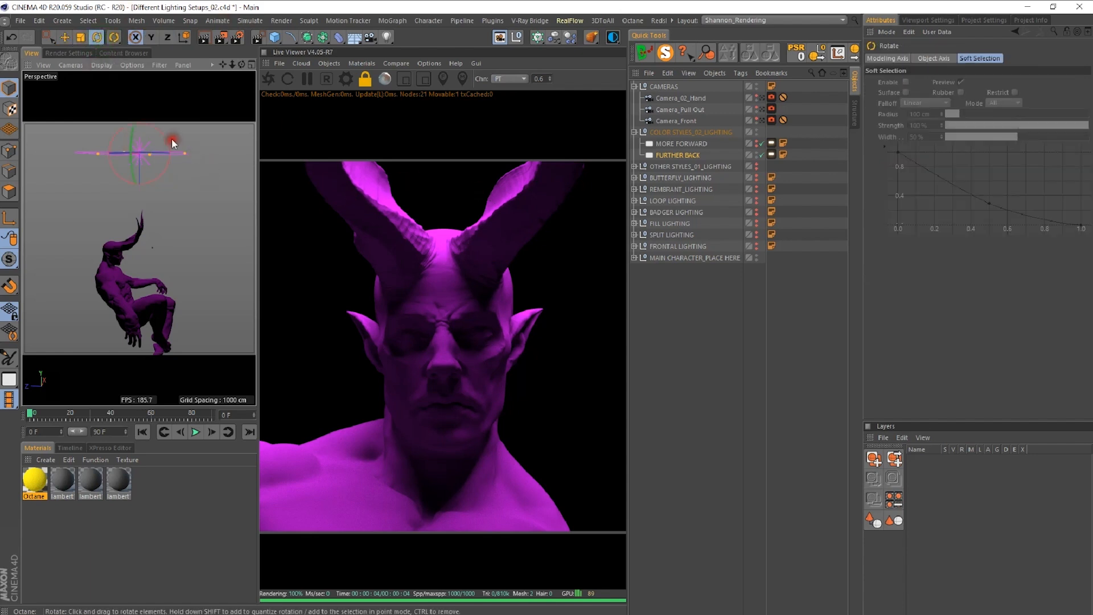
left_click_drag(166, 136, 150, 183)
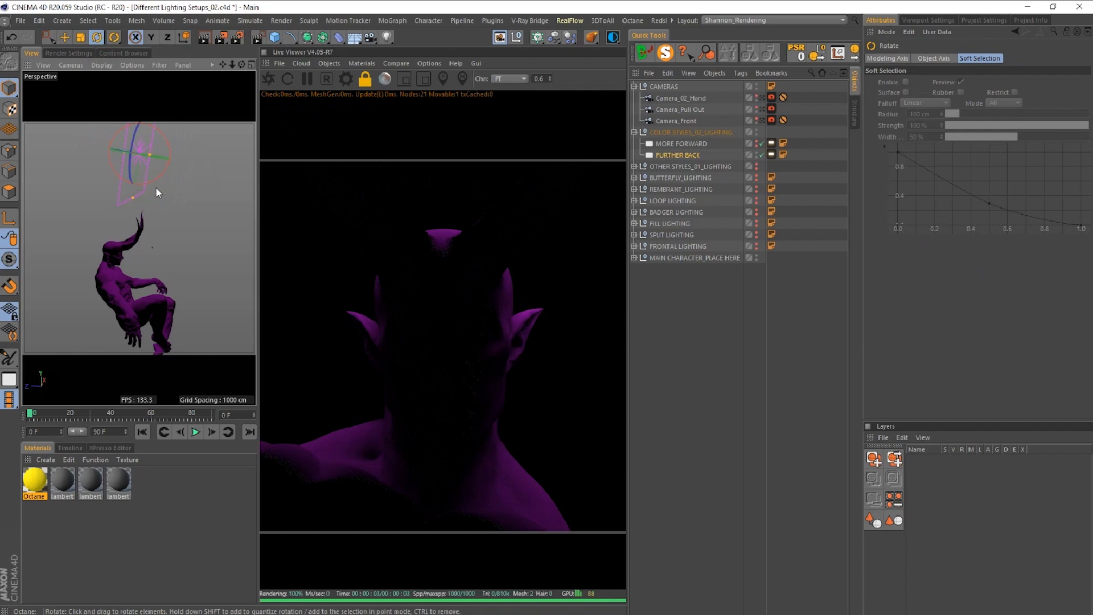
left_click_drag(168, 148, 45, 177)
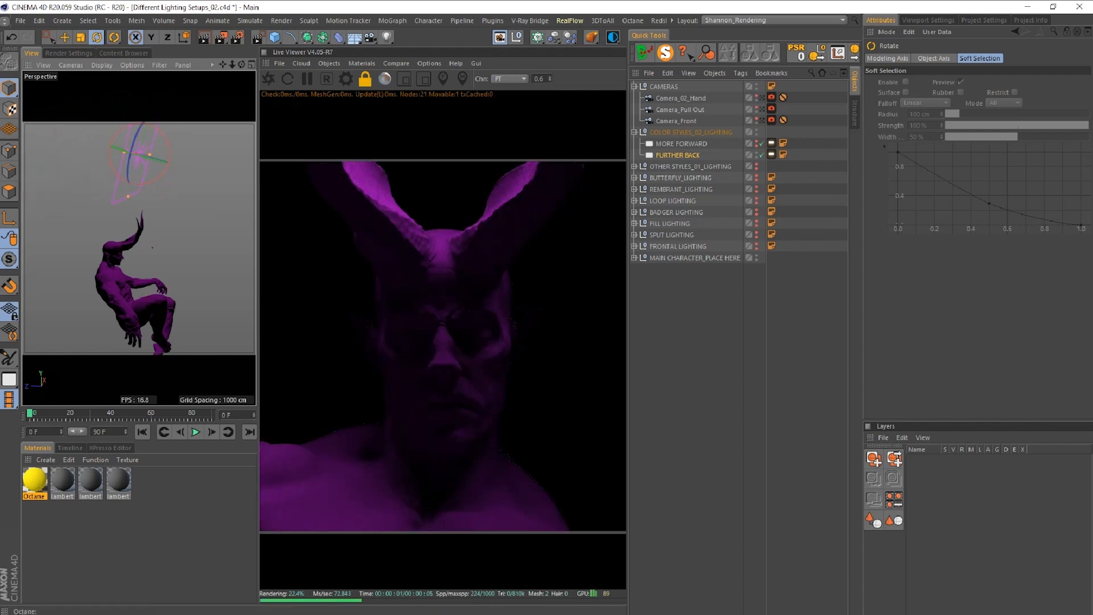
key("ctrl+z")
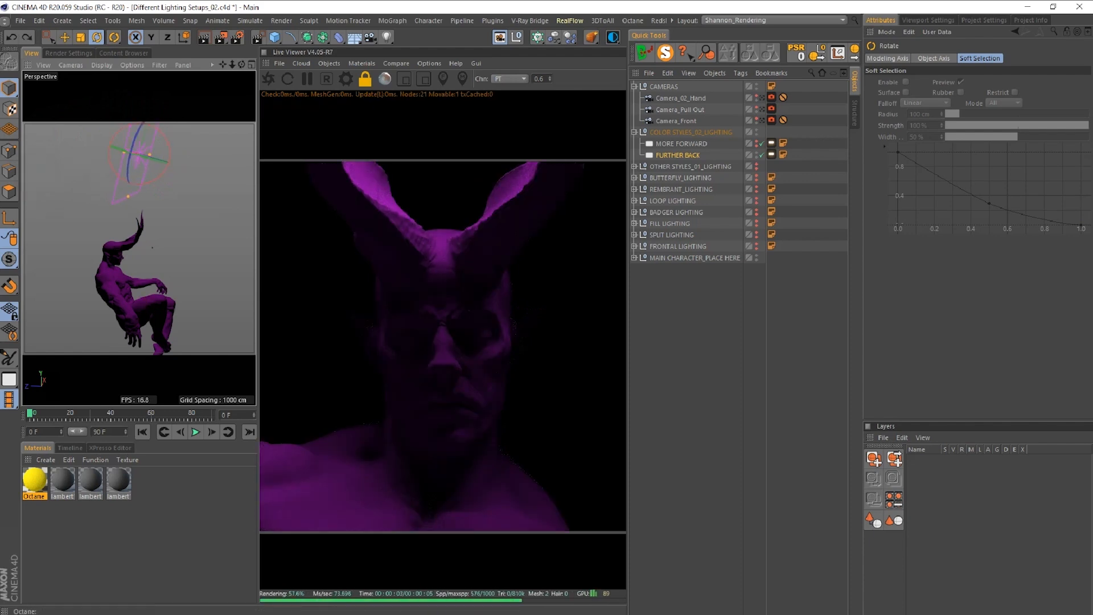
key("ctrl+z")
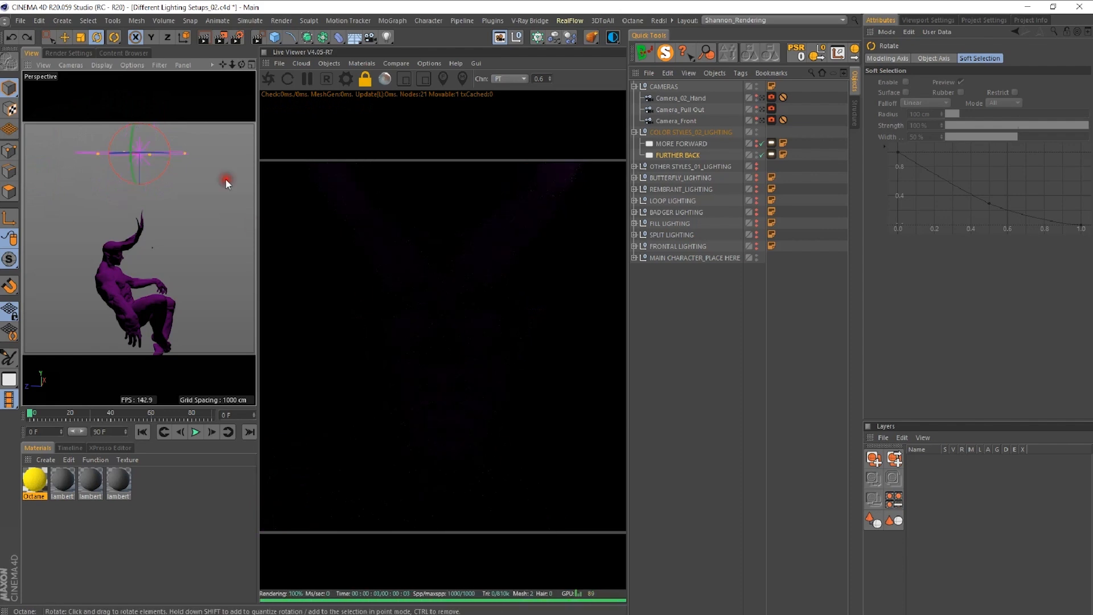
- Try tilting the FURTHER BACK light upright and turning it sideways to test its effect on the face, and undo the changes
left_click(762, 121)
left_click(761, 120)
mouse_move(144, 126)
left_mouse_down()
mouse_move(165, 116)
mouse_move(144, 121)
left_mouse_up()
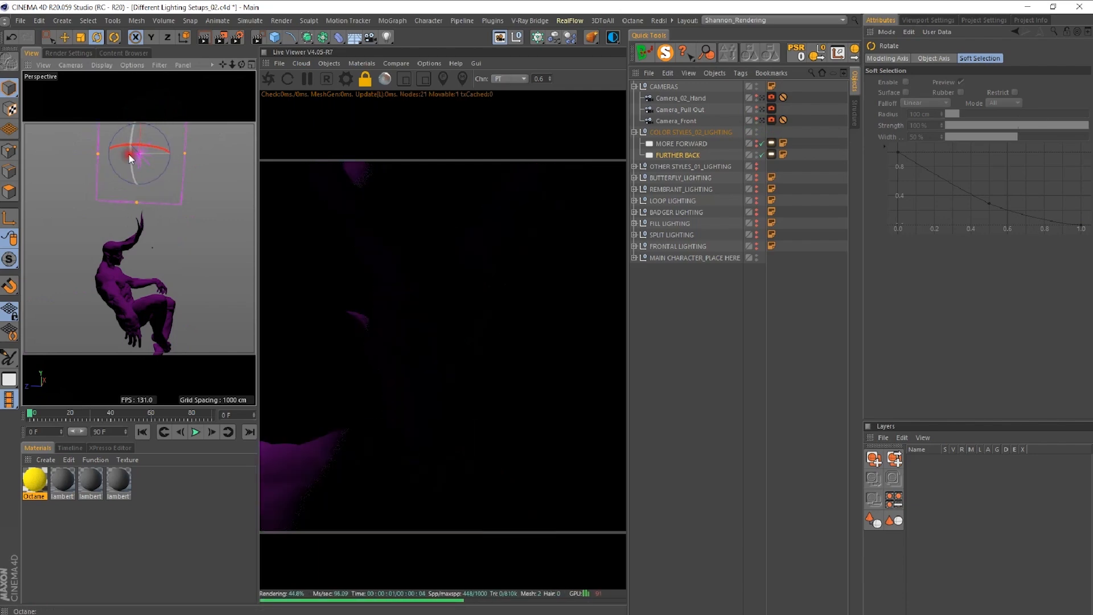
left_click_drag(124, 157, 136, 177)
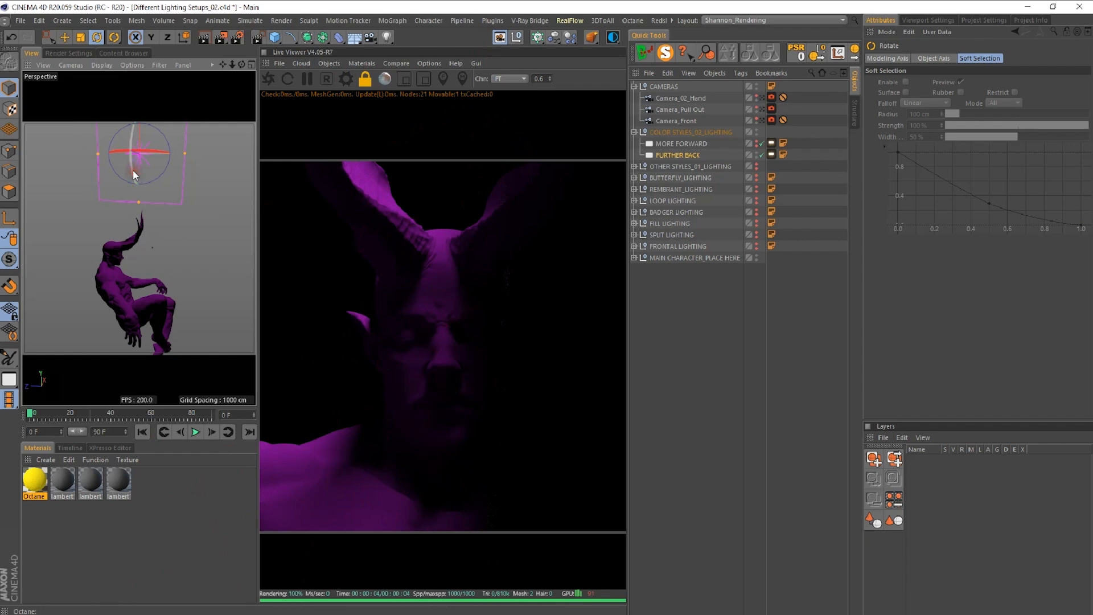
key("ctrl+z")
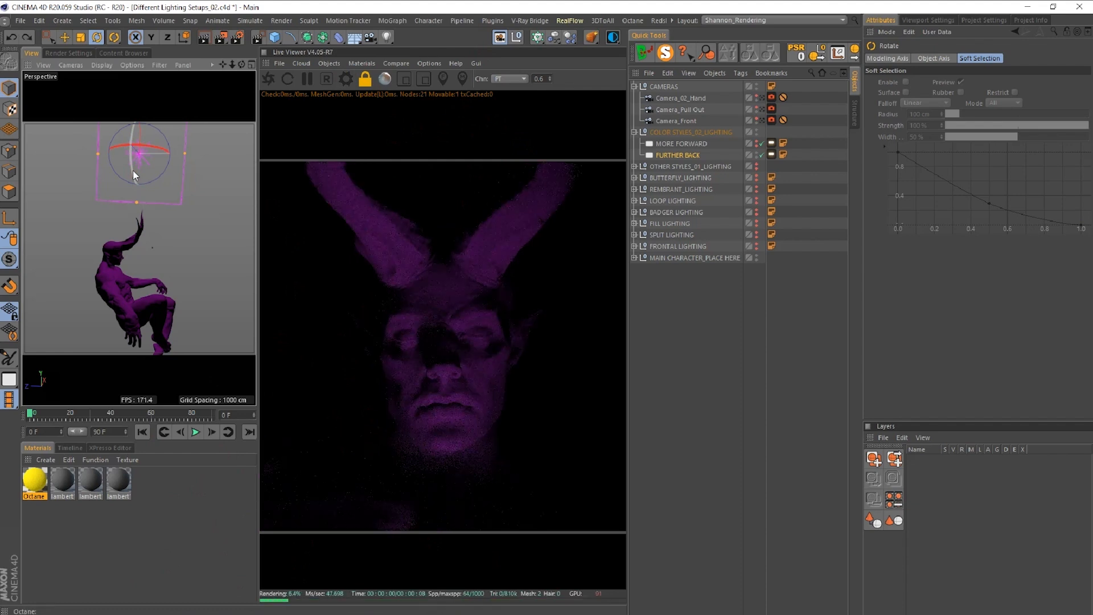
key("ctrl+z")
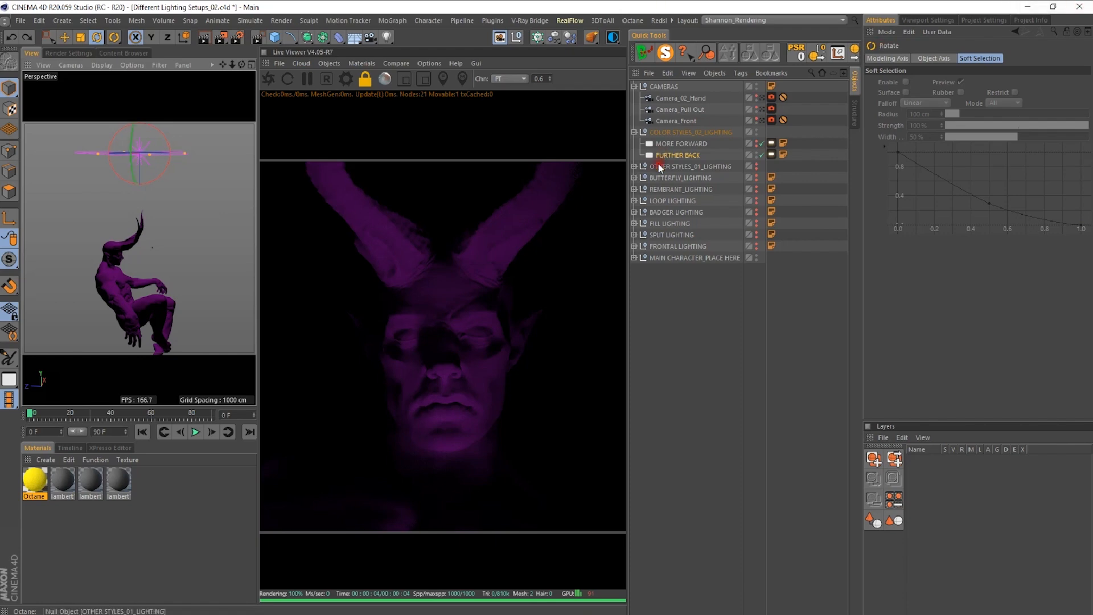
- Hide the FURTHER BACK light, and read its annotation and the lighting rules in the CAMERAS annotation with the text area widened
left_click(757, 155)
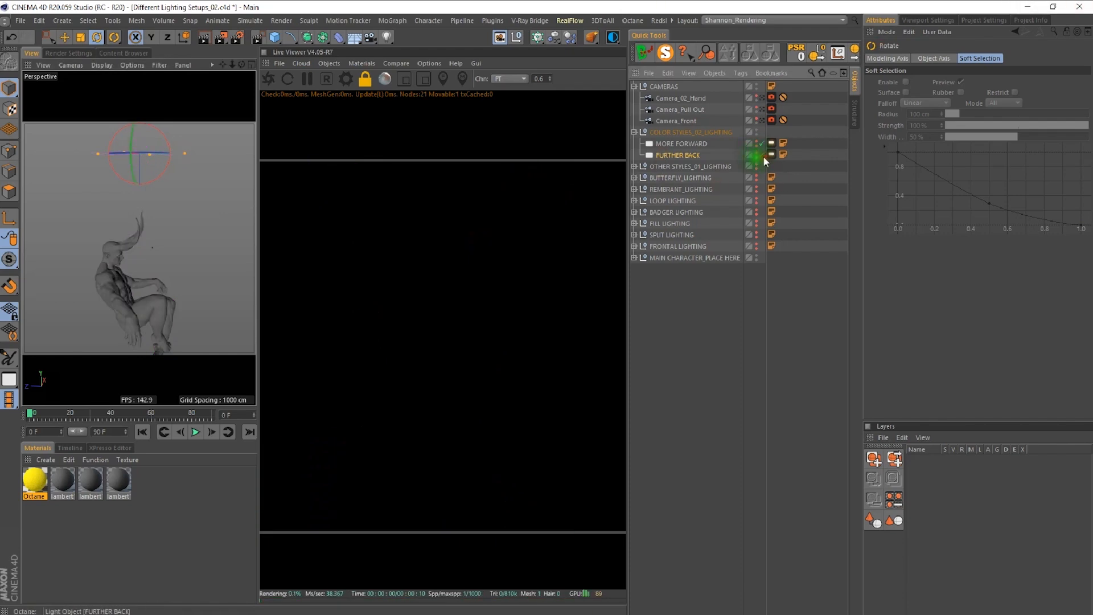
left_click(783, 154)
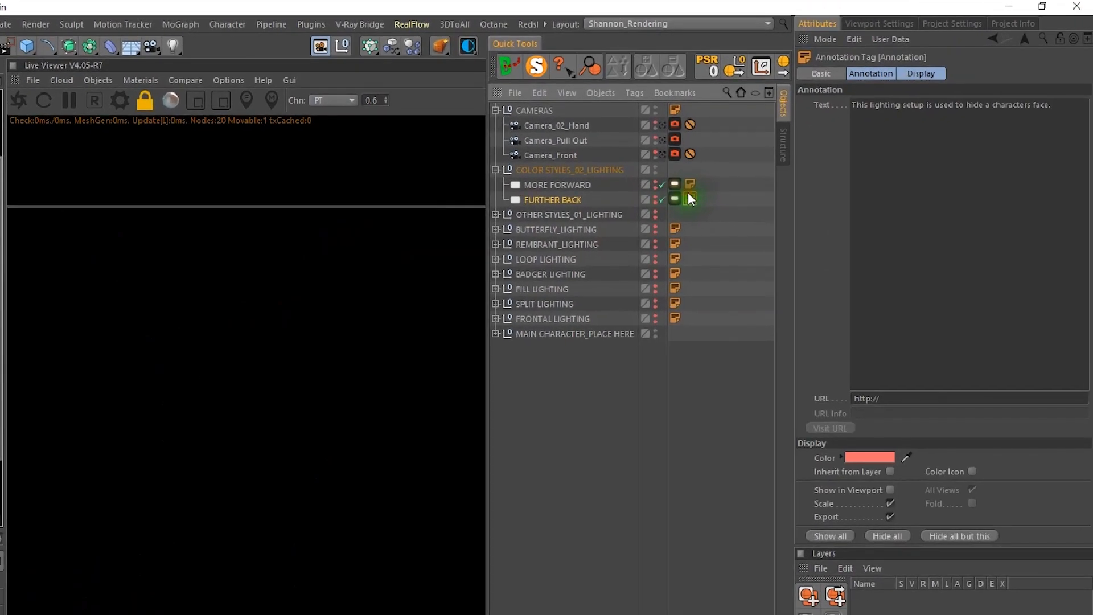
left_click(675, 110)
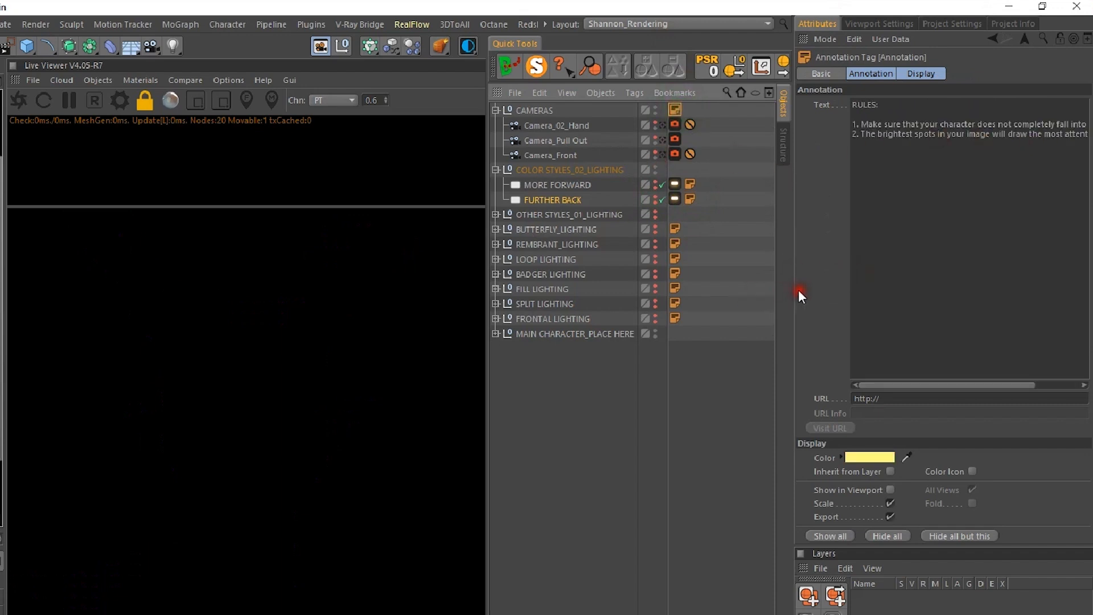
left_click_drag(798, 292, 706, 302)
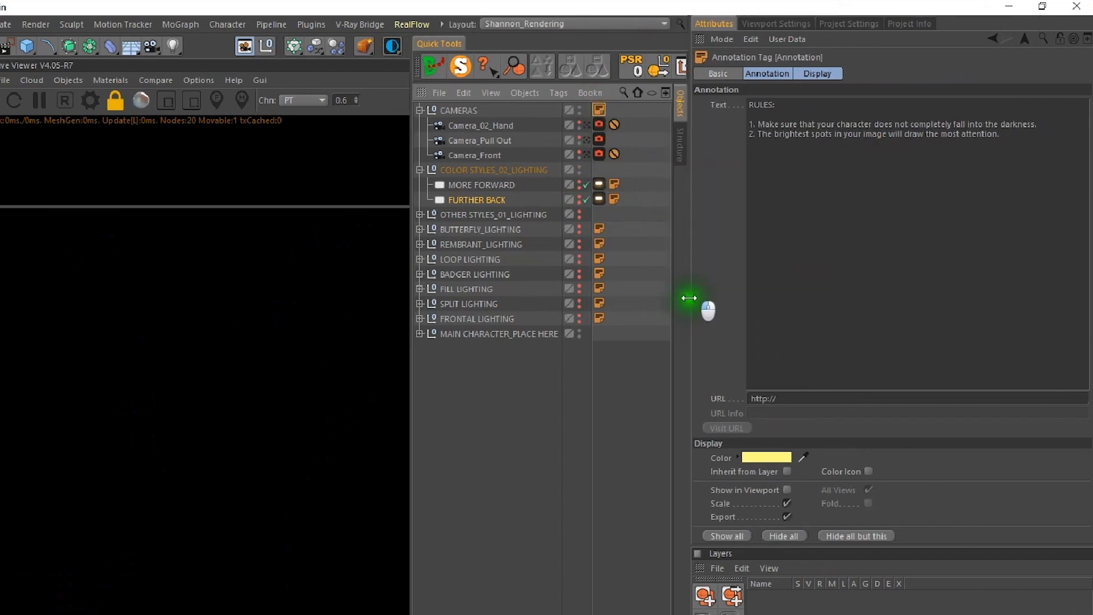
- Collapse the camera and color style groups and read the annotations of the FRONTAL, SPLIT, FILL, BADGER and LOOP lighting setups
left_click(420, 110)
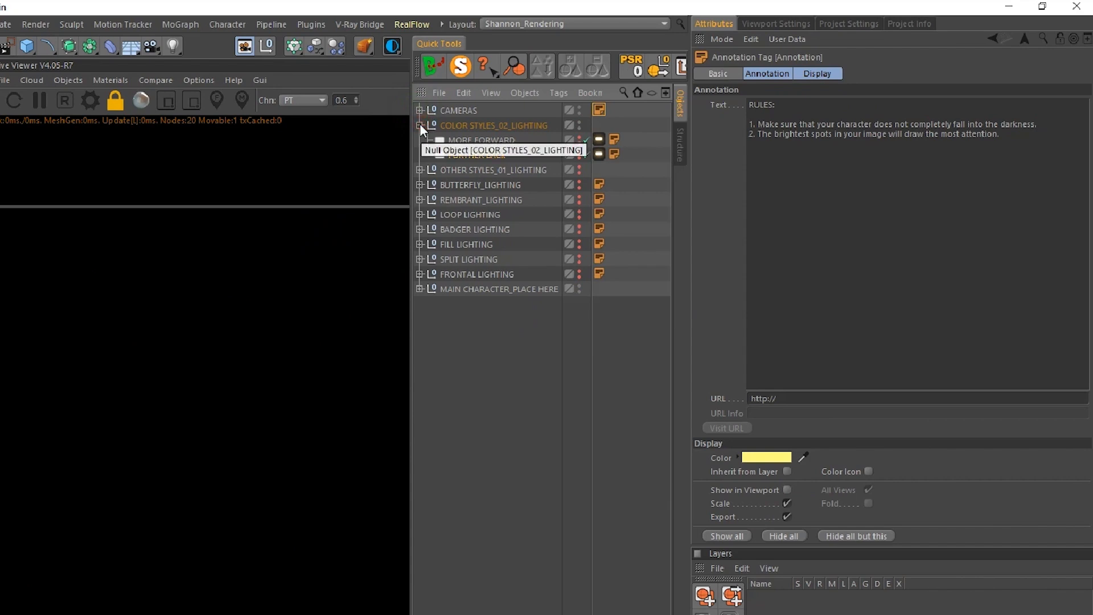
left_click(420, 125)
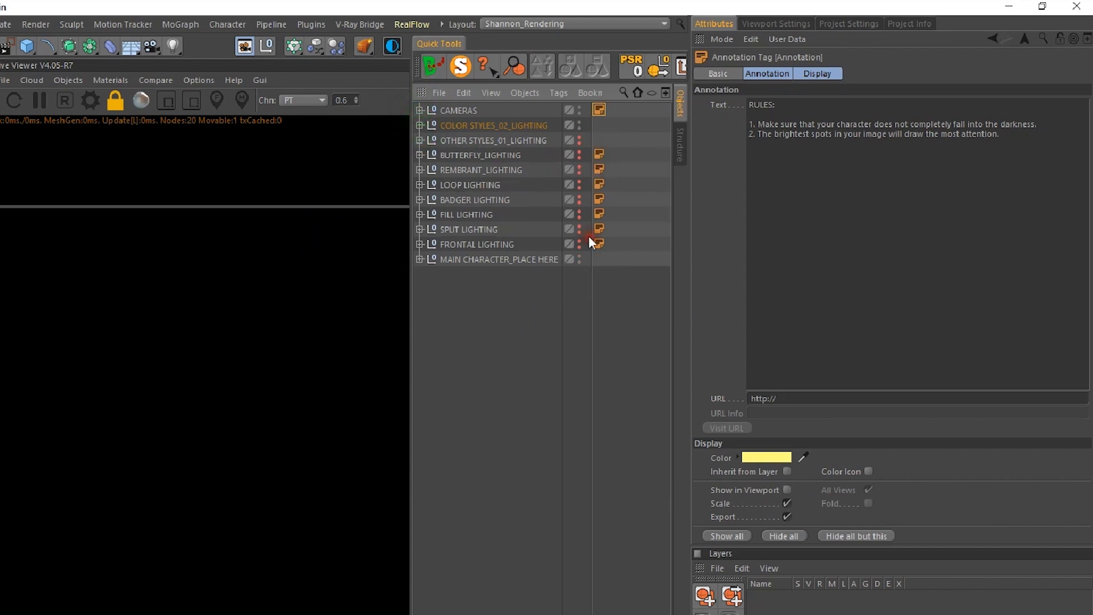
left_click(601, 244)
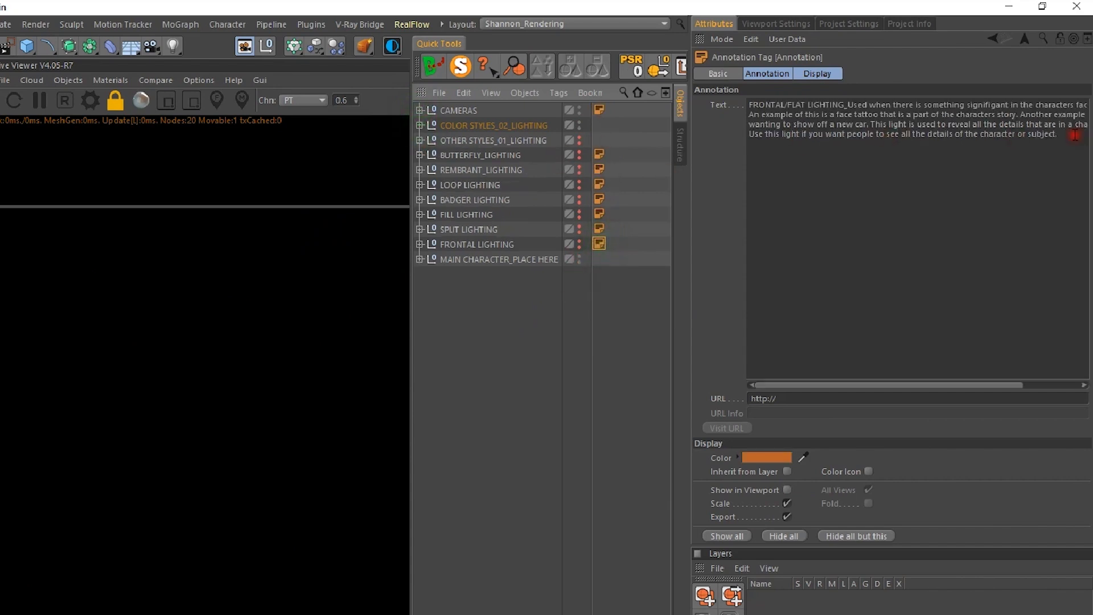
left_click(599, 229)
left_click(599, 214)
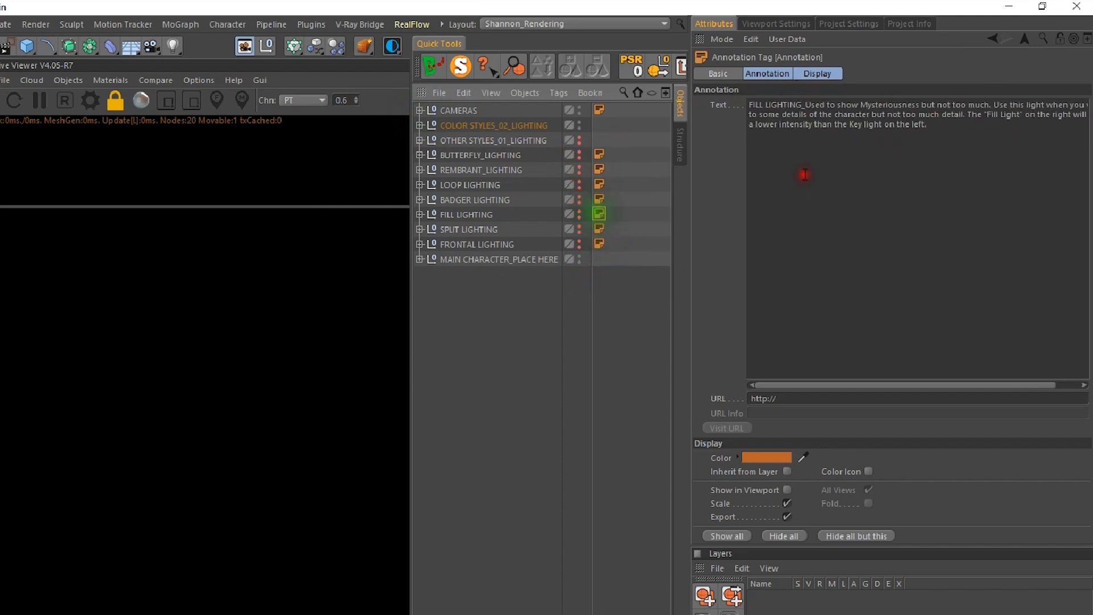
left_click(600, 200)
left_click(600, 184)
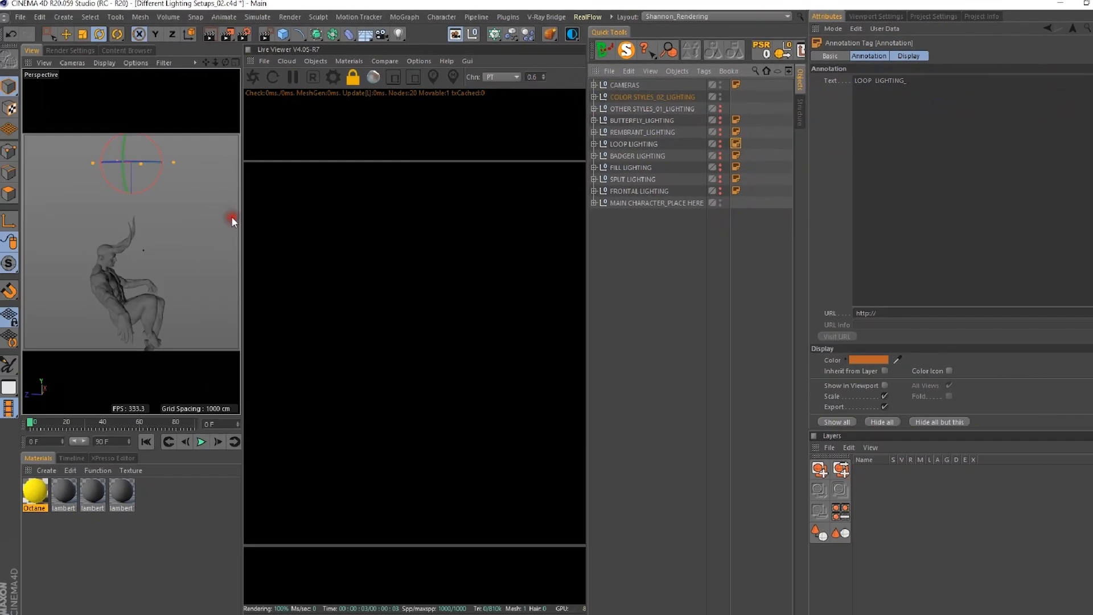
- Resize the interface layout to give the perspective viewport more width and the attributes area less
left_click_drag(243, 217, 418, 237)
left_click_drag(587, 342, 788, 359)
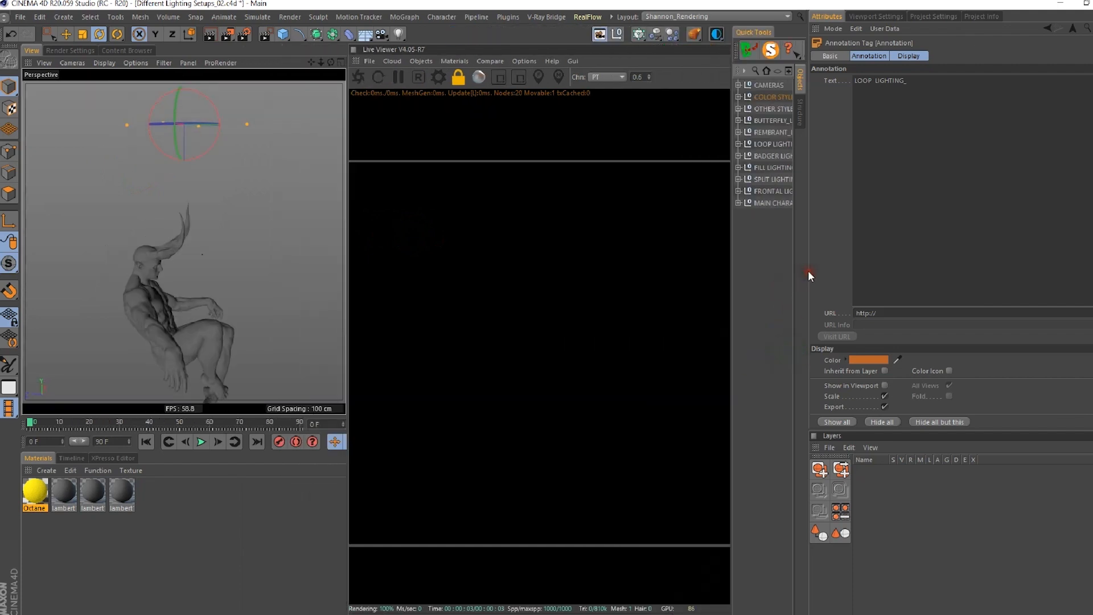
left_click_drag(808, 272, 940, 277)
left_click_drag(831, 279, 636, 281)
- Frame the character's horned head up close in the perspective view and orbit around to examine the face
left_click_drag(285, 62, 175, 44)
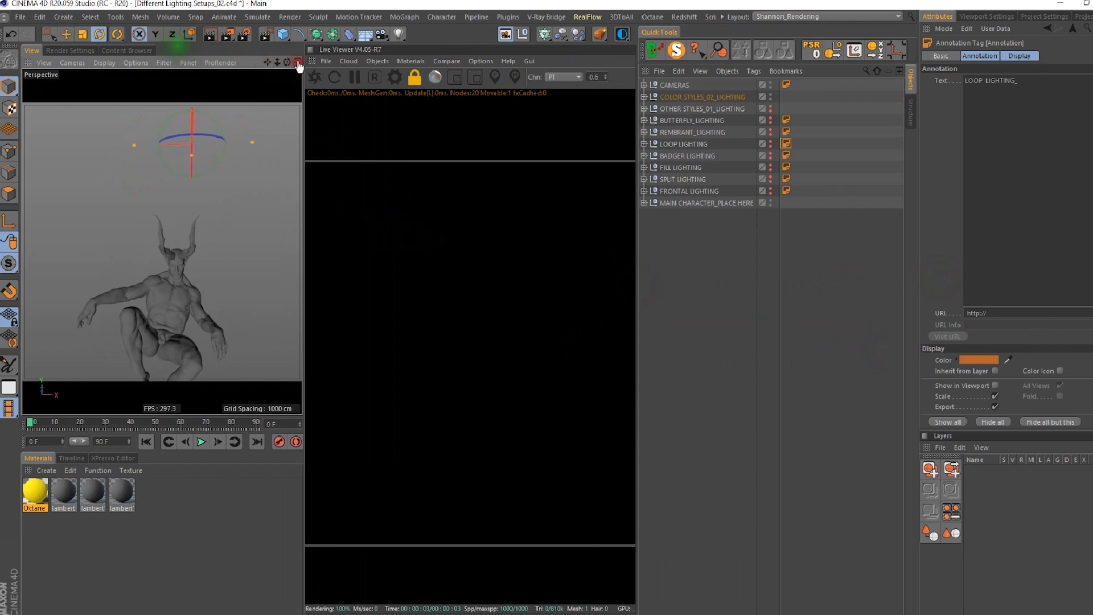
left_click_drag(269, 62, 265, 1)
scroll(207, 181, "up", 8)
scroll(208, 181, "down", 4)
scroll(201, 187, "down", 2)
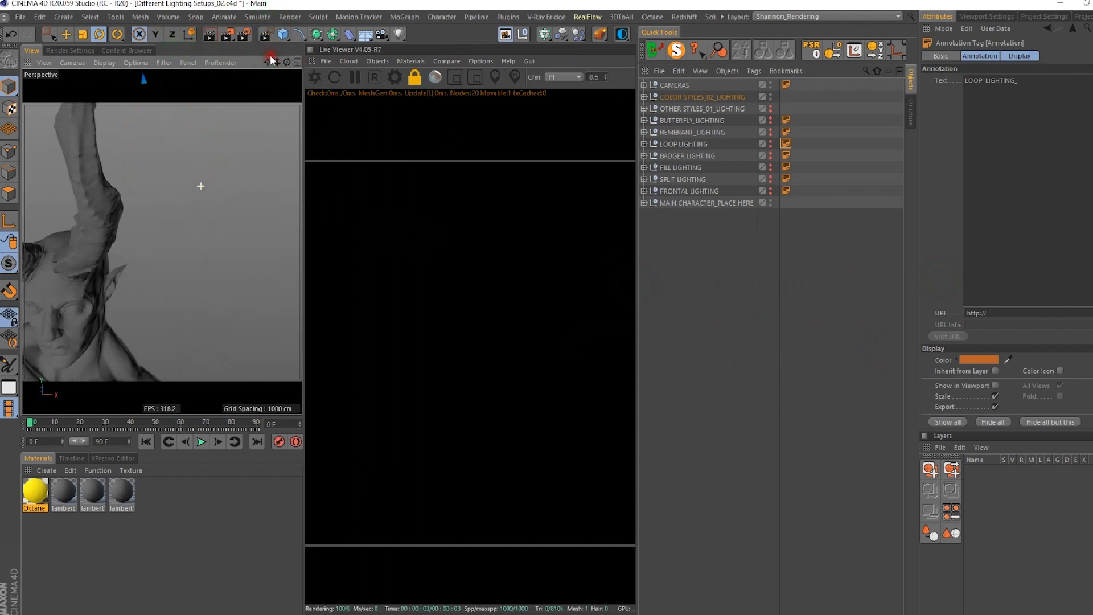
left_click_drag(269, 62, 519, 13)
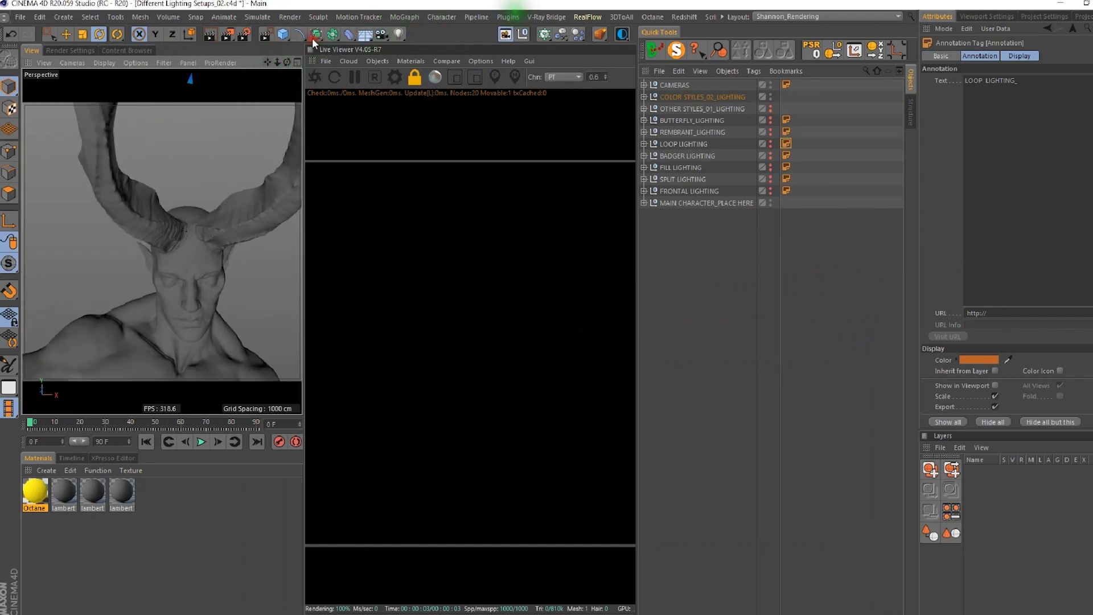
left_click_drag(287, 60, 333, 60)
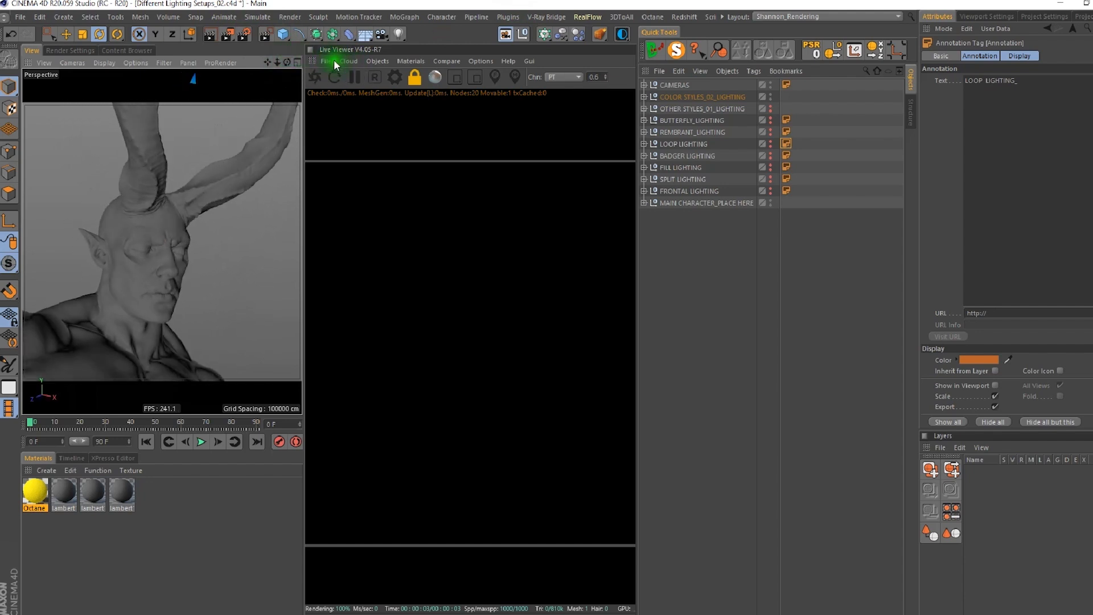